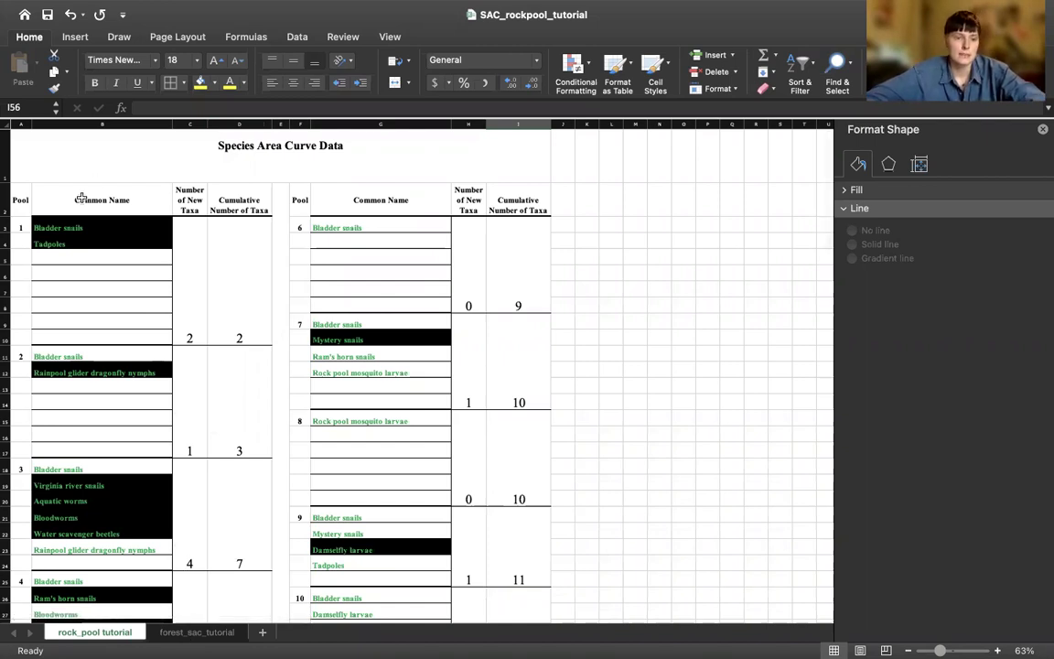
# Scroll through the rock_pool sheet and highlight the pool 1 block in the Pool column
pyautogui.scroll(-2, 117, 191)
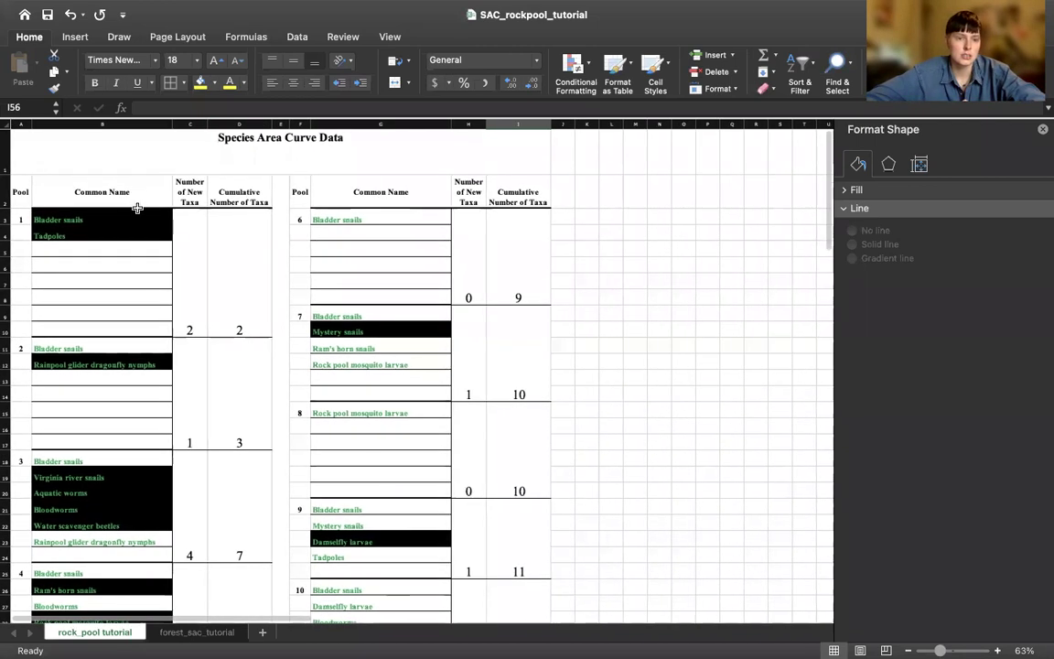
pyautogui.scroll(-1, 117, 191)
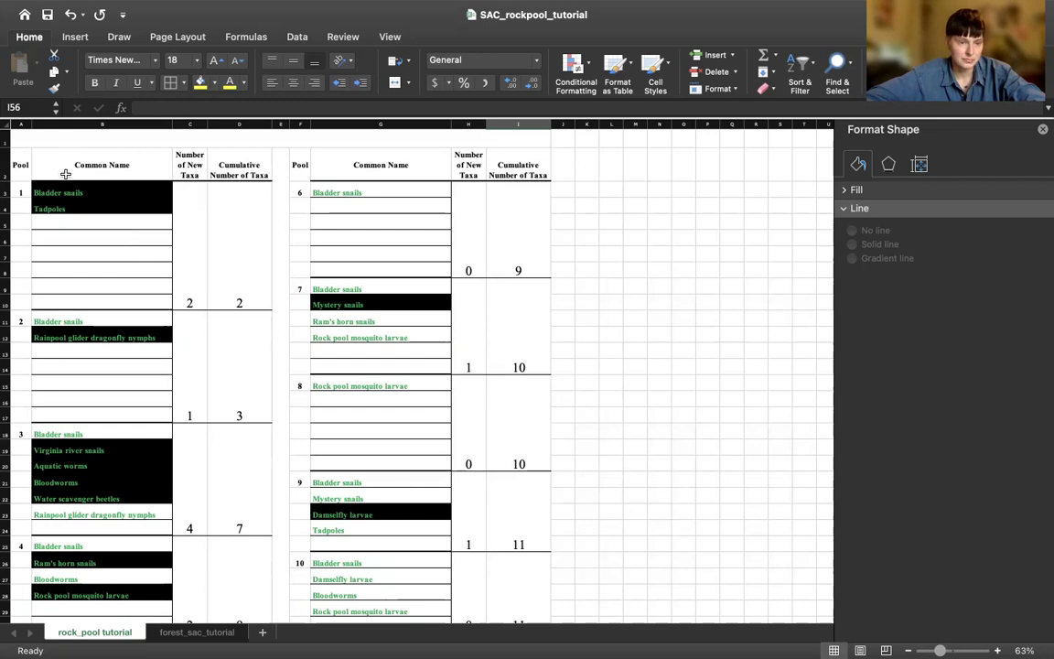
pyautogui.scroll(1, 57, 158)
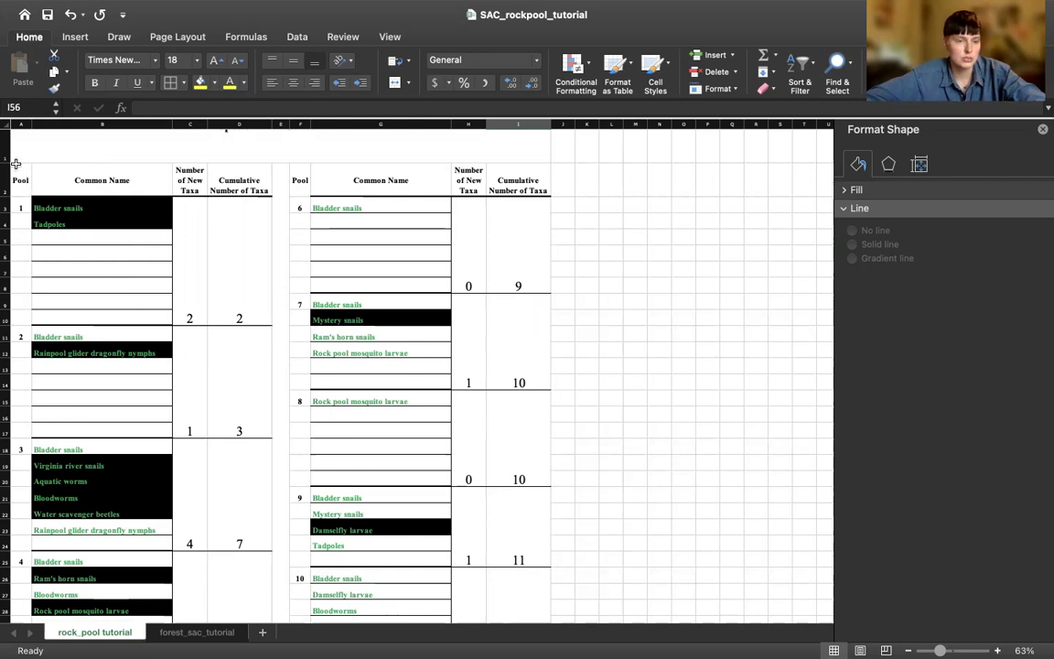
pyautogui.moveTo(17, 178); pyautogui.dragTo(21, 315)
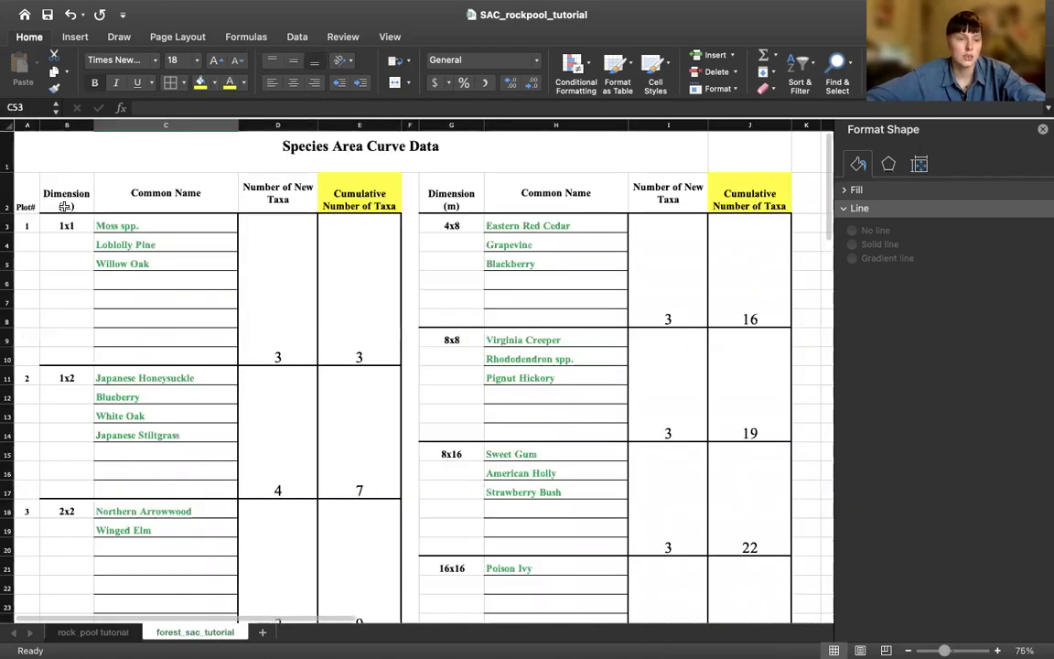
pyautogui.moveTo(66, 203); pyautogui.dragTo(75, 353)
pyautogui.click(66, 222)
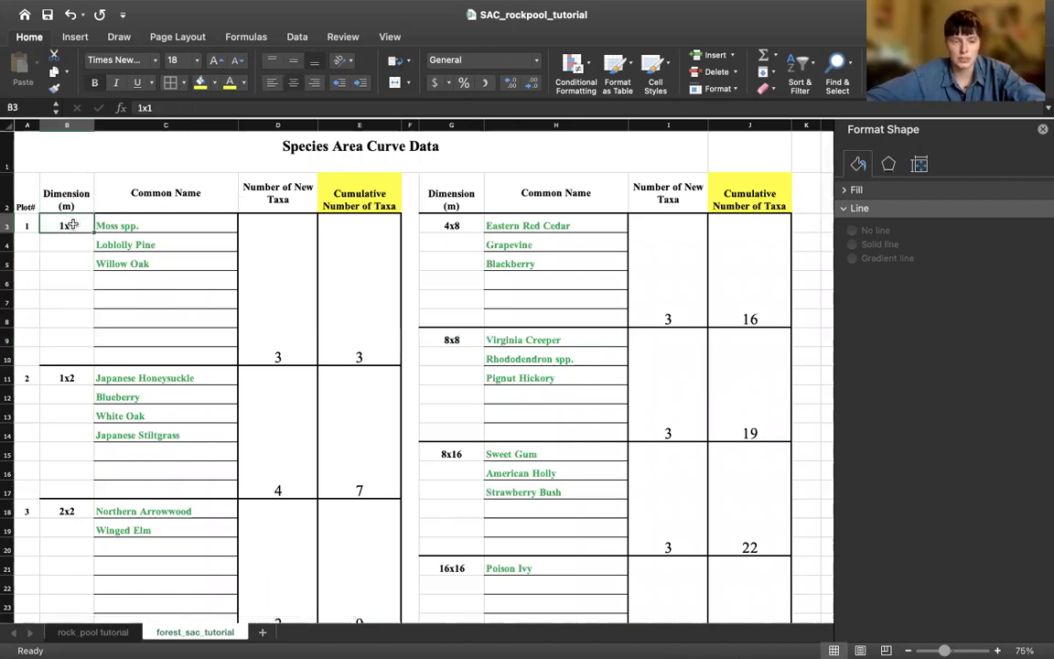
pyautogui.moveTo(70, 348); pyautogui.dragTo(66, 227)
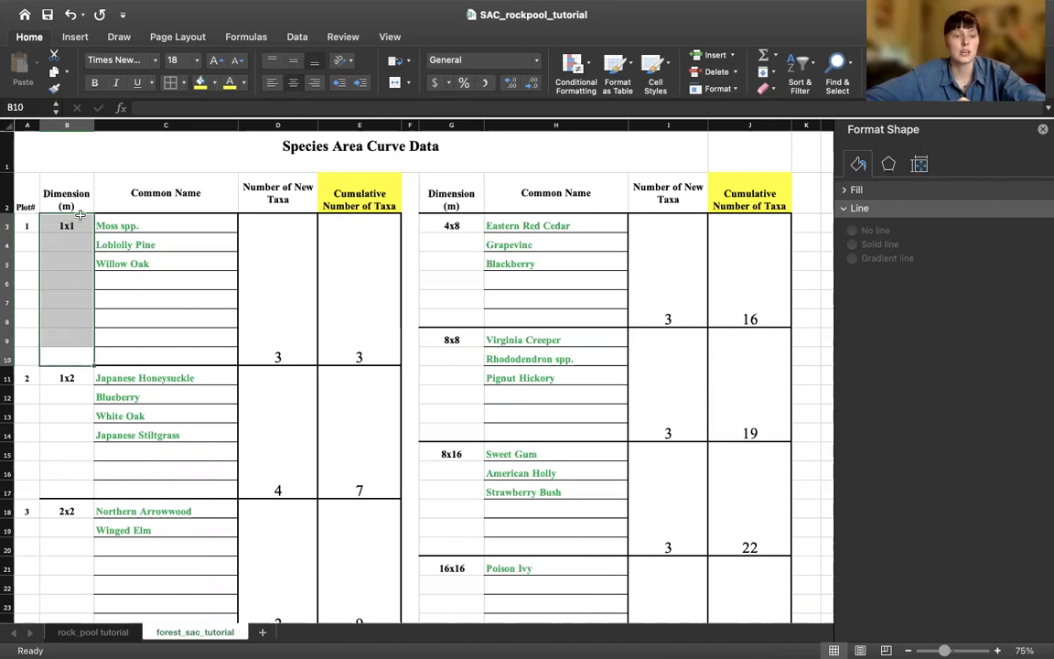
pyautogui.moveTo(55, 376); pyautogui.dragTo(62, 487)
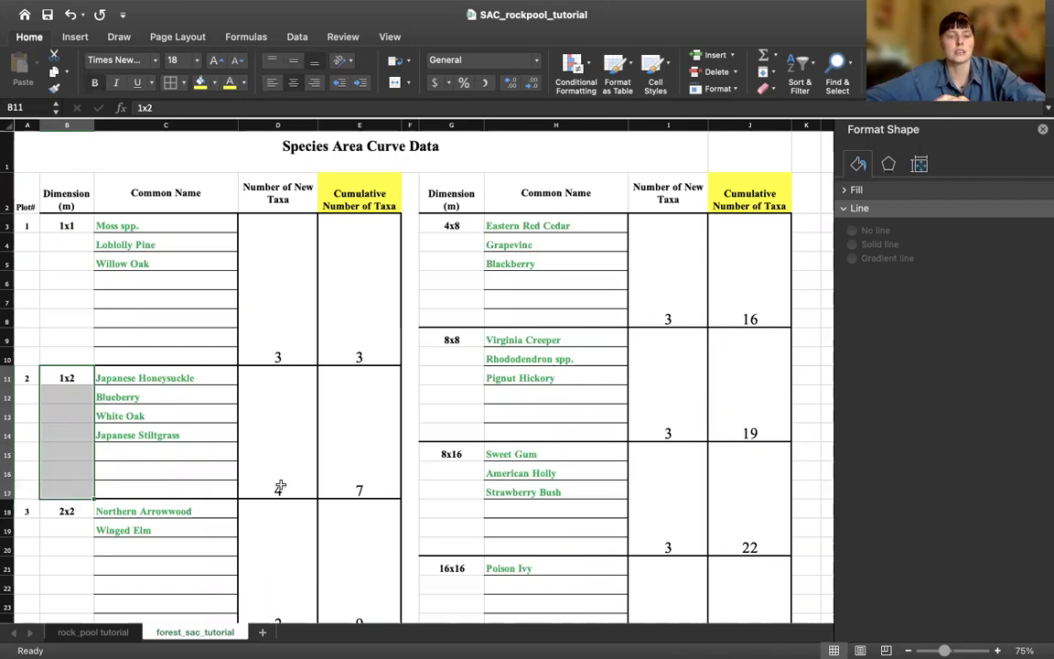
pyautogui.scroll(-6, 549, 439)
pyautogui.hscroll(1, 549, 439)
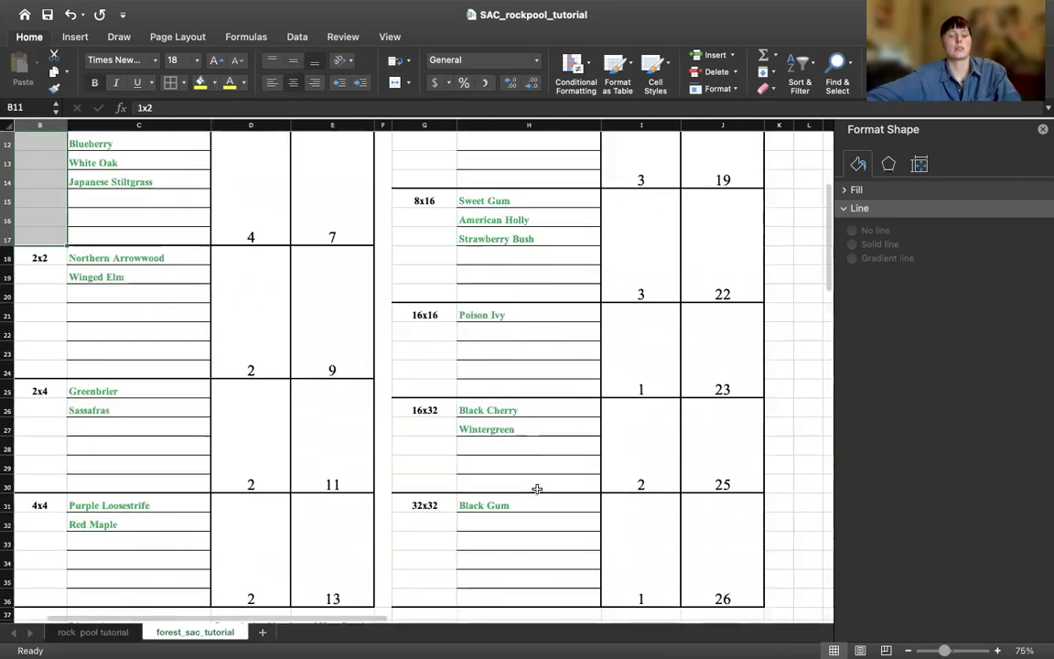
pyautogui.moveTo(408, 502); pyautogui.dragTo(481, 600)
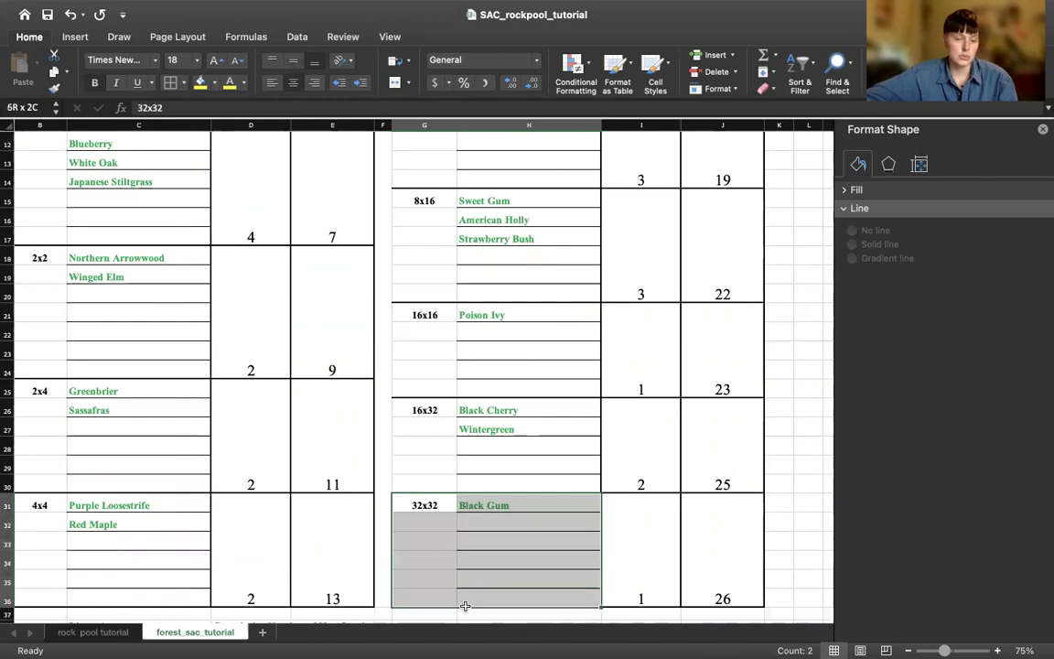
# Return to the rock_pool tutorial sheet and mark pool 1's species under Common Name
pyautogui.click(92, 632)
pyautogui.scroll(-1, 103, 532)
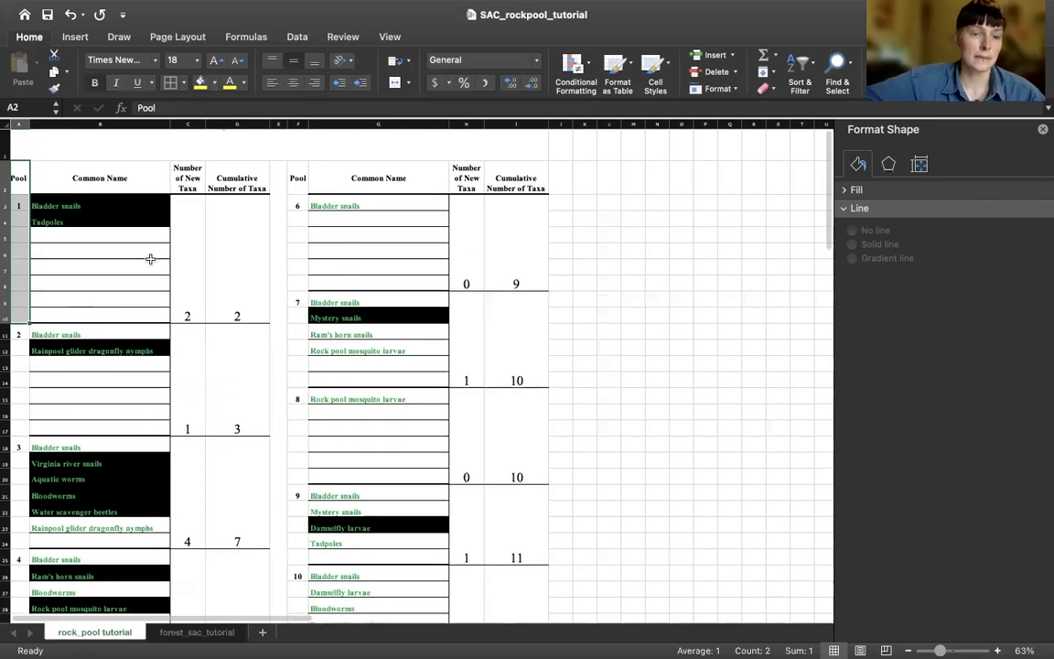
pyautogui.scroll(-1, 36, 319)
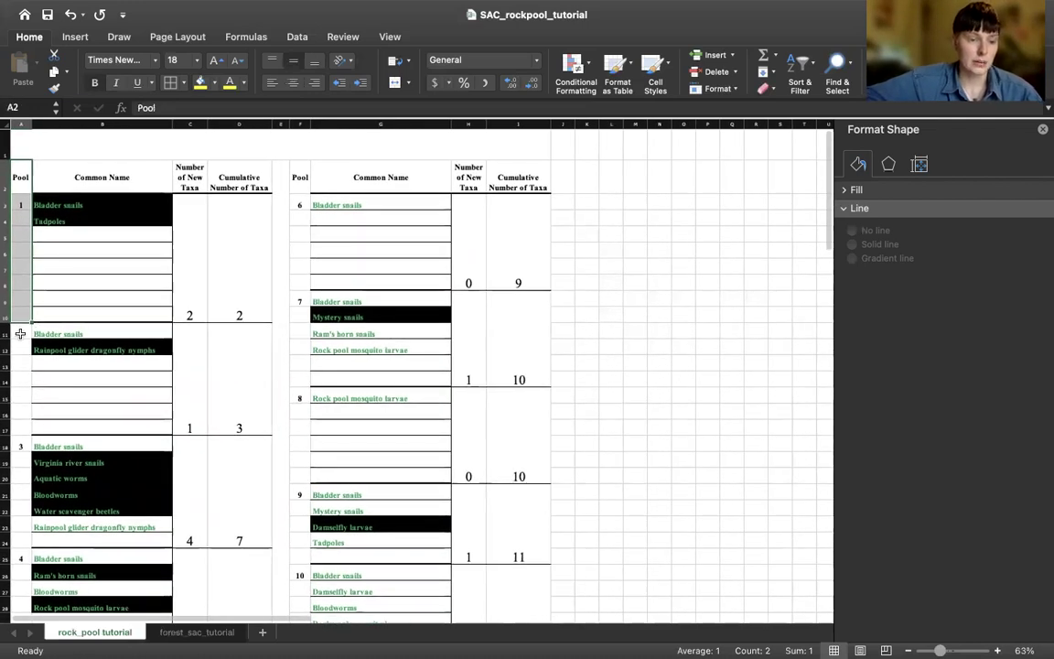
pyautogui.click(16, 332)
pyautogui.moveTo(107, 164); pyautogui.dragTo(96, 313)
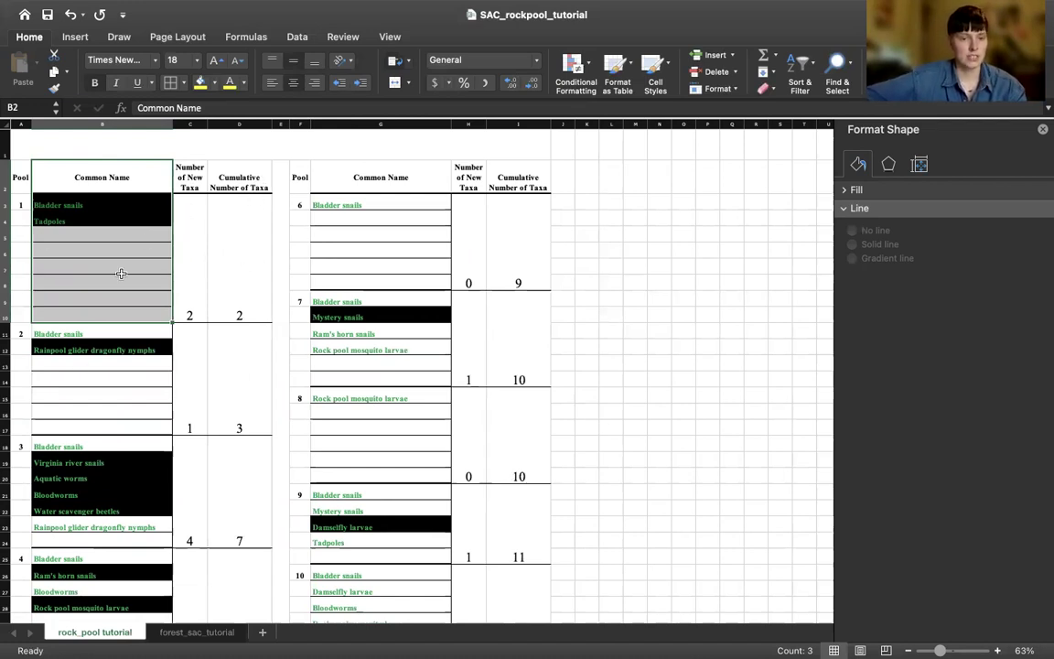
# Highlight pool 1's Bladder snails and Tadpoles entries
pyautogui.scroll(-1, 149, 197)
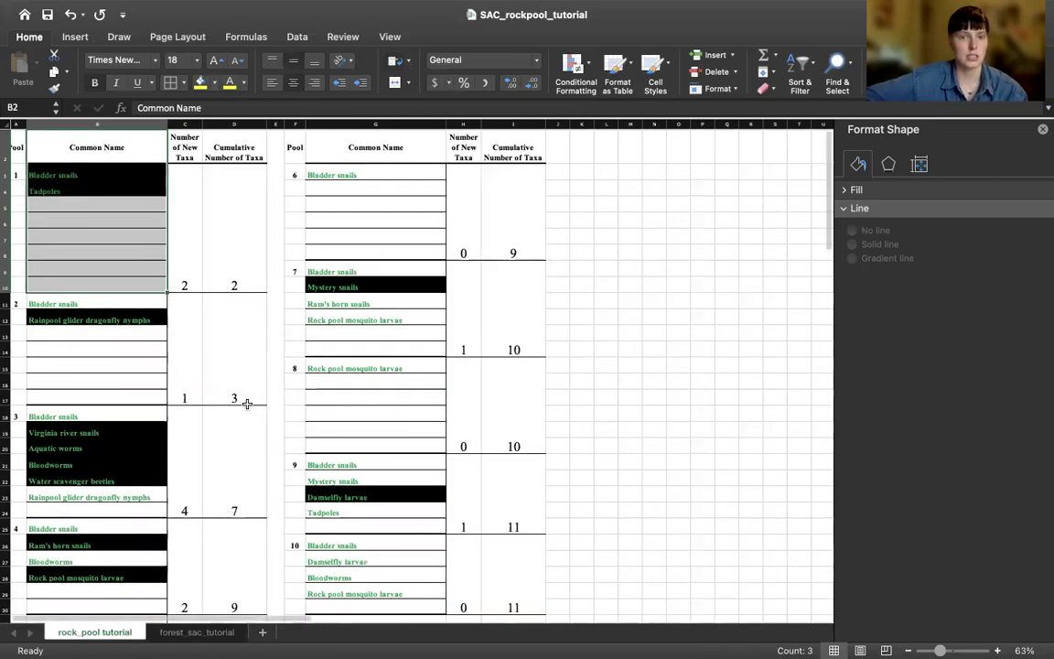
pyautogui.scroll(1, 247, 403)
pyautogui.click(106, 256)
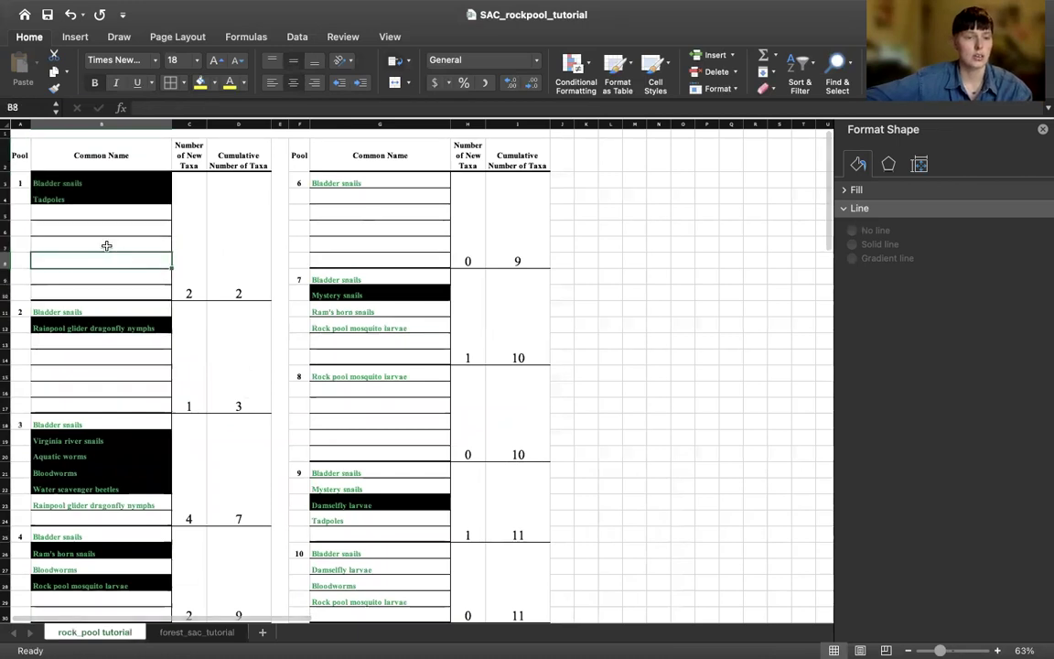
pyautogui.moveTo(71, 178); pyautogui.dragTo(72, 197)
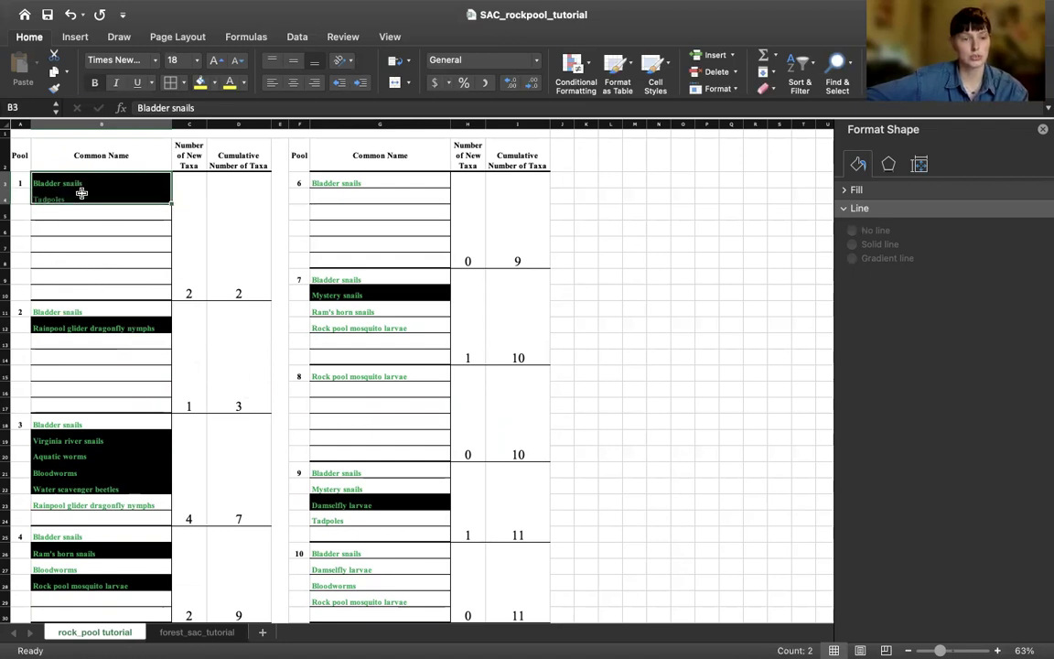
pyautogui.click(179, 203)
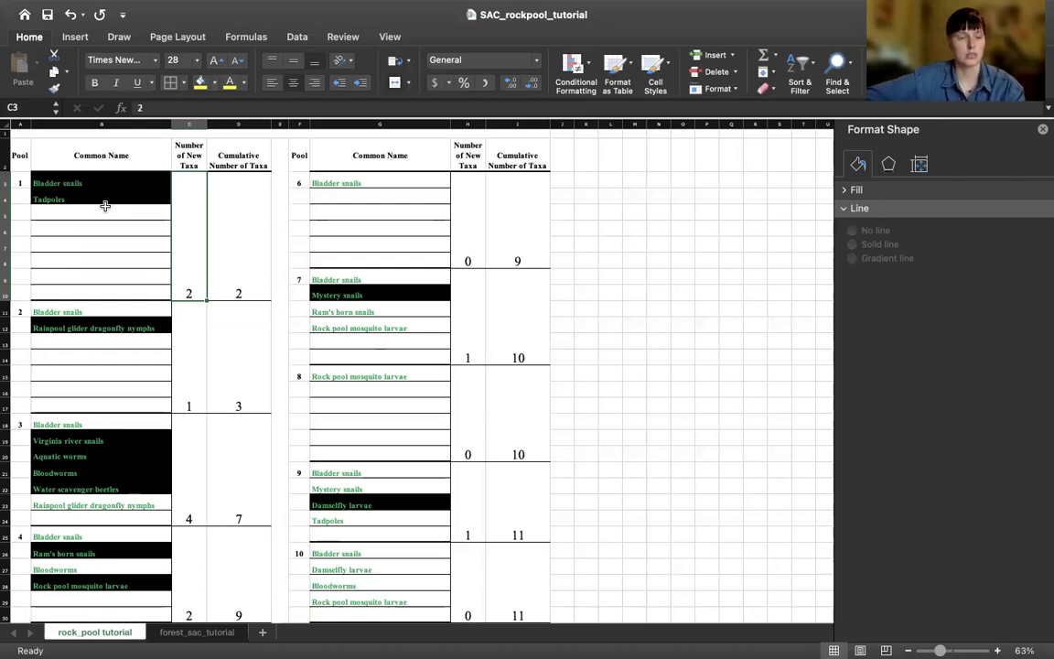
pyautogui.click(233, 194)
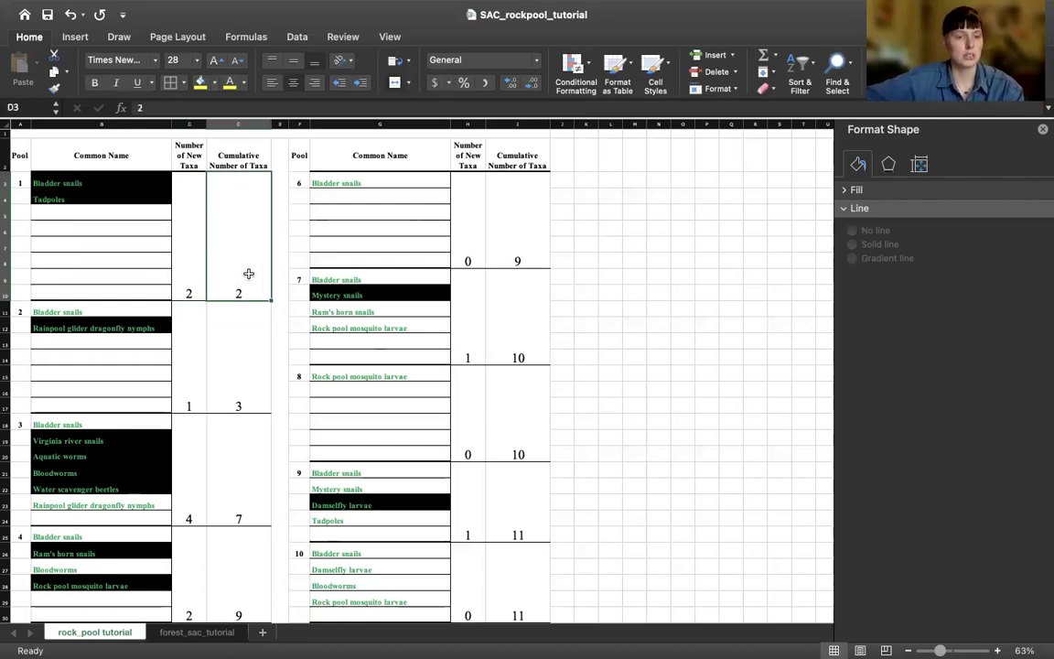
pyautogui.click(187, 270)
pyautogui.moveTo(51, 309); pyautogui.dragTo(60, 370)
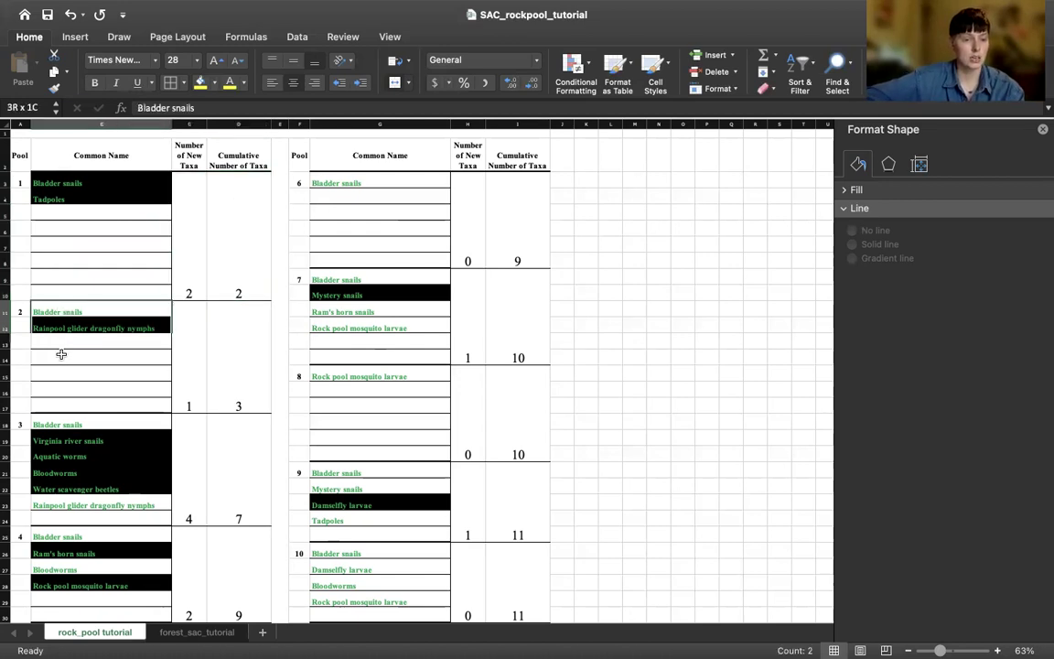
pyautogui.click(55, 308)
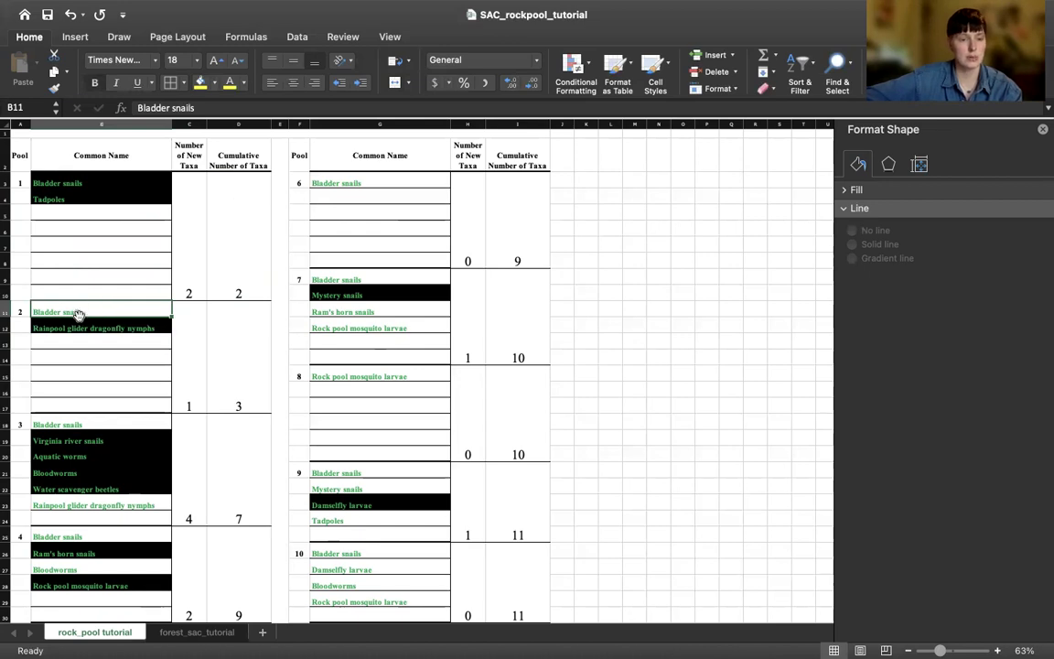
pyautogui.click(60, 327)
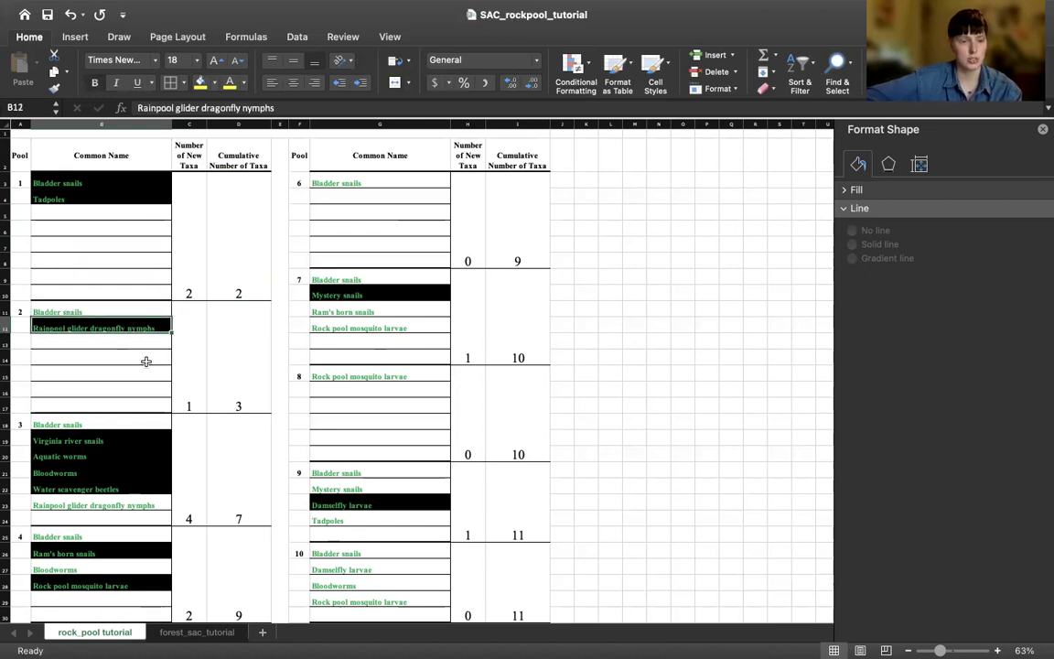
pyautogui.click(197, 366)
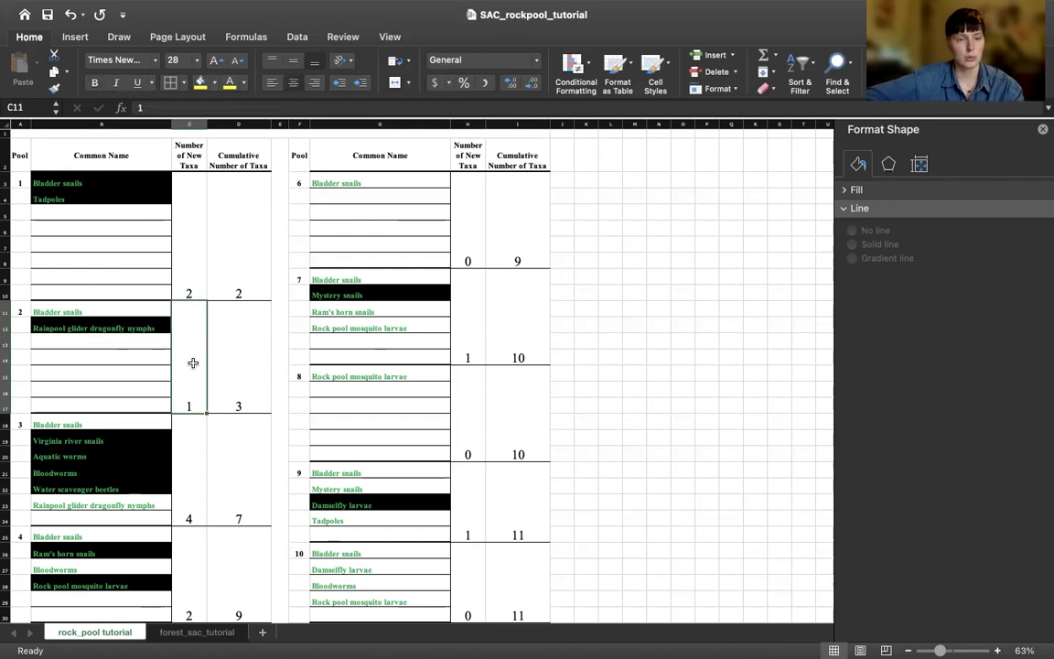
pyautogui.click(235, 357)
pyautogui.click(180, 314)
pyautogui.click(225, 341)
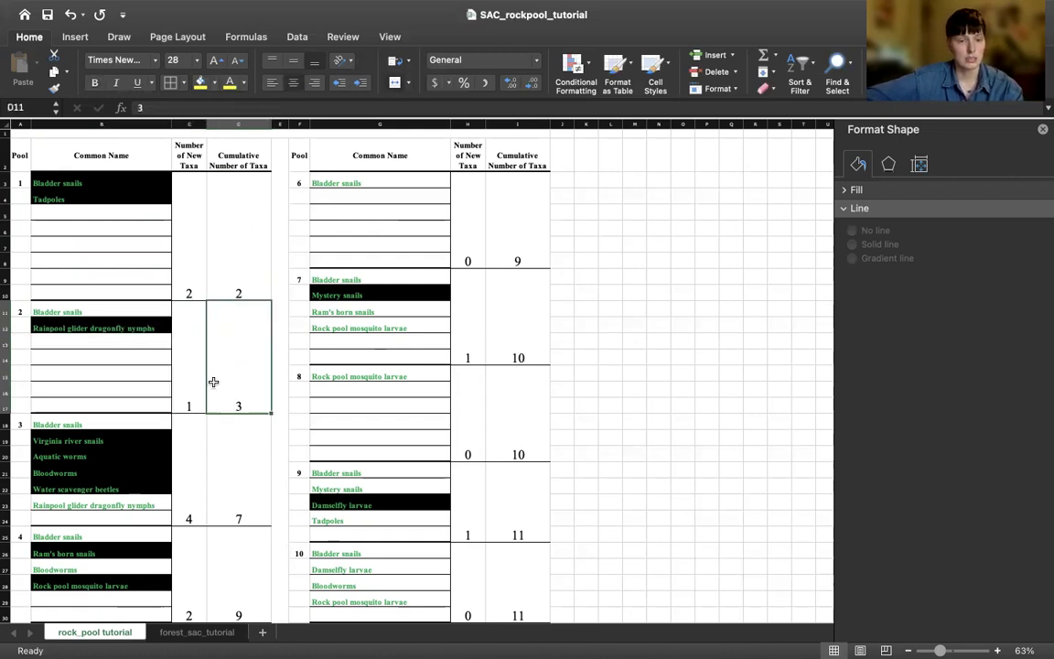
pyautogui.click(241, 208)
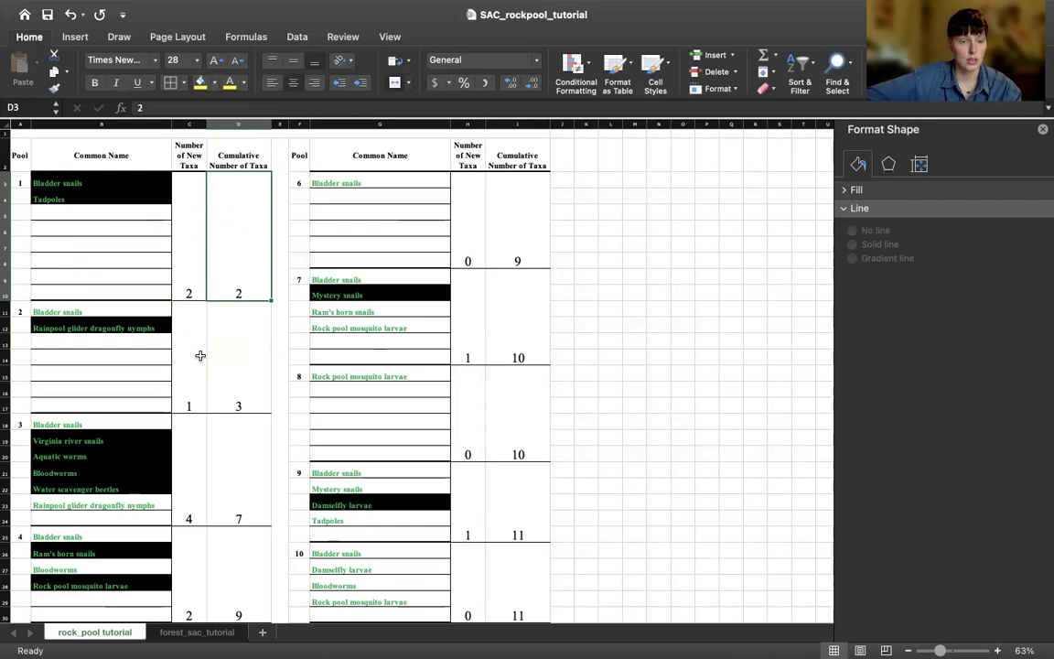
pyautogui.click(191, 352)
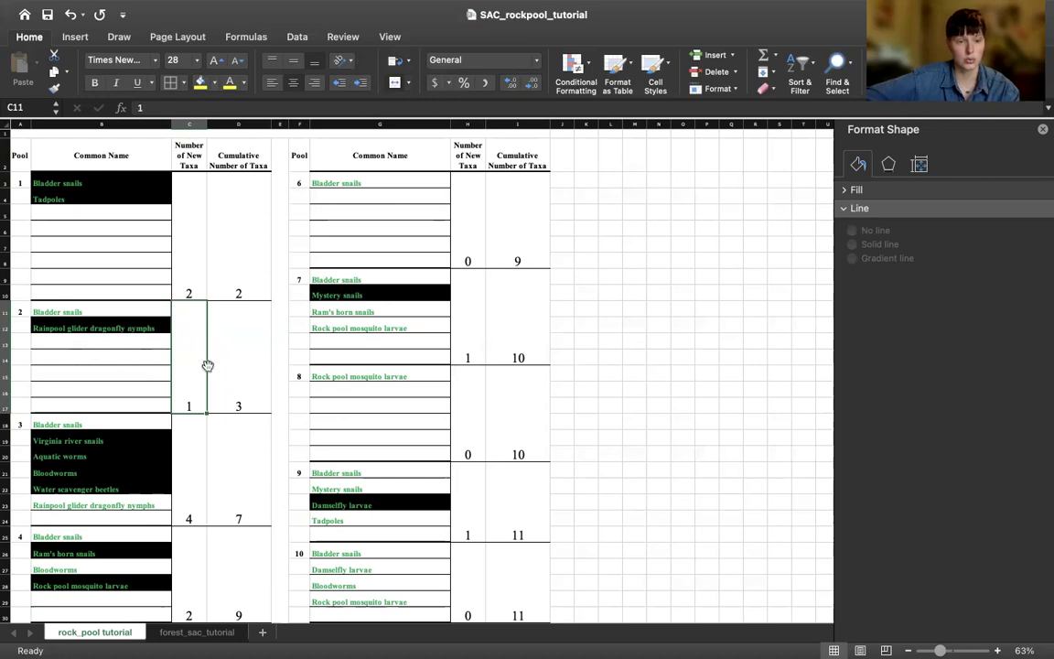
pyautogui.click(231, 331)
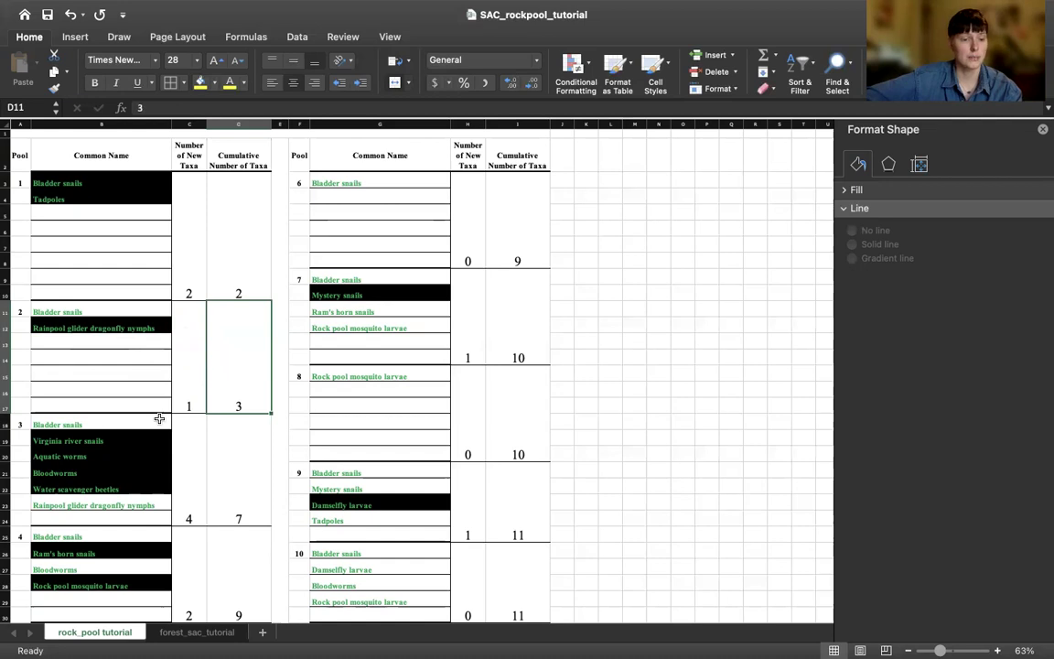
pyautogui.scroll(-5, 58, 424)
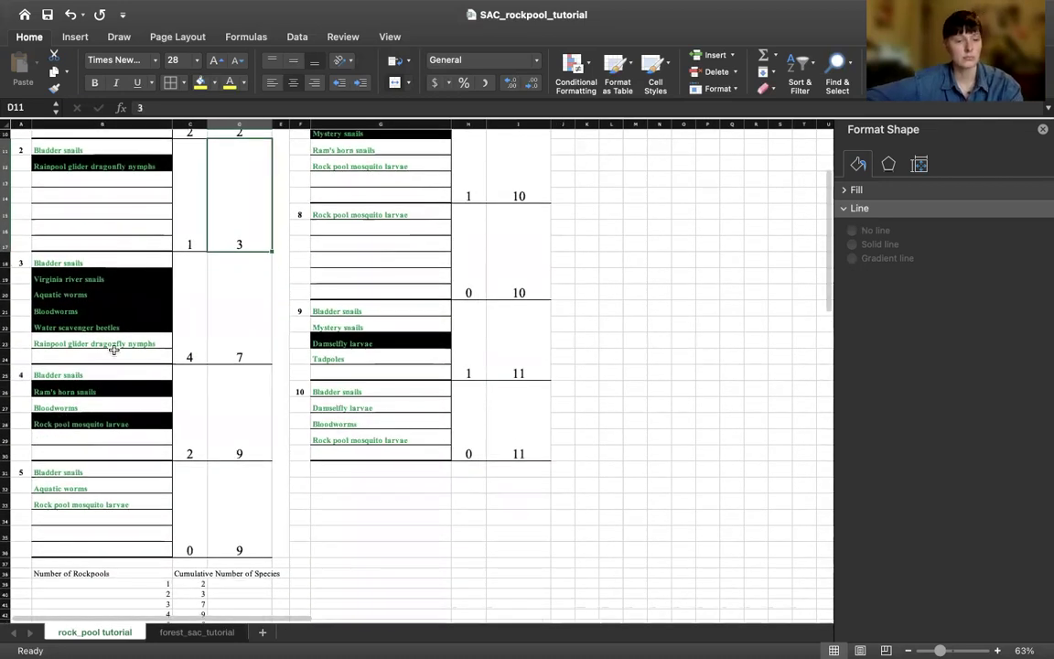
pyautogui.moveTo(85, 260)
pyautogui.mouseDown()
pyautogui.moveTo(77, 357)
pyautogui.moveTo(92, 272)
pyautogui.mouseUp()
pyautogui.click(91, 275)
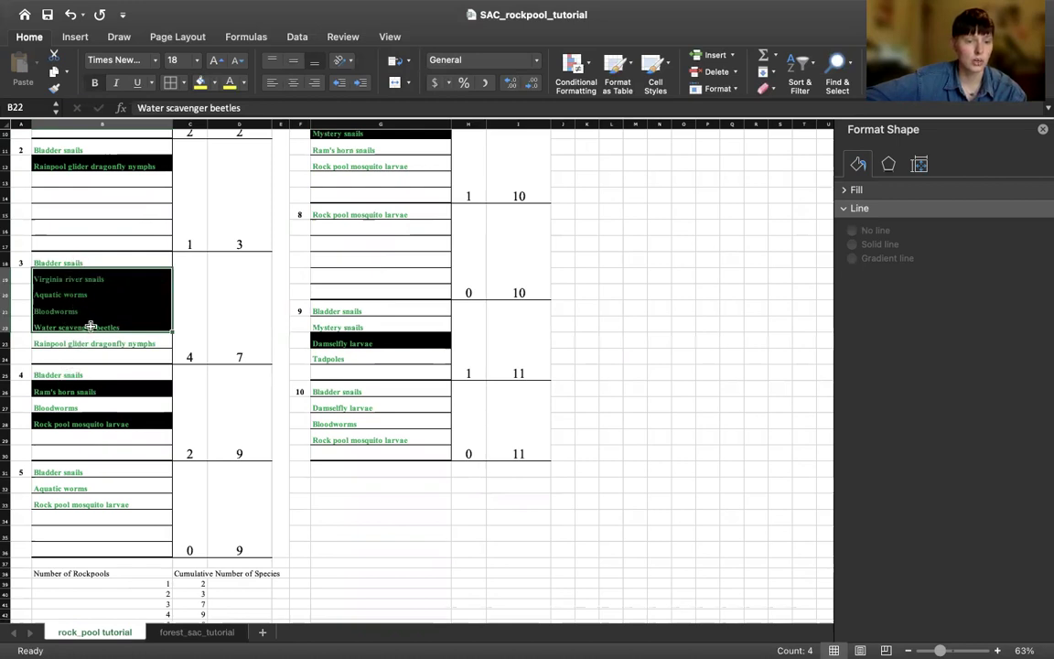
pyautogui.click(184, 302)
pyautogui.click(252, 241)
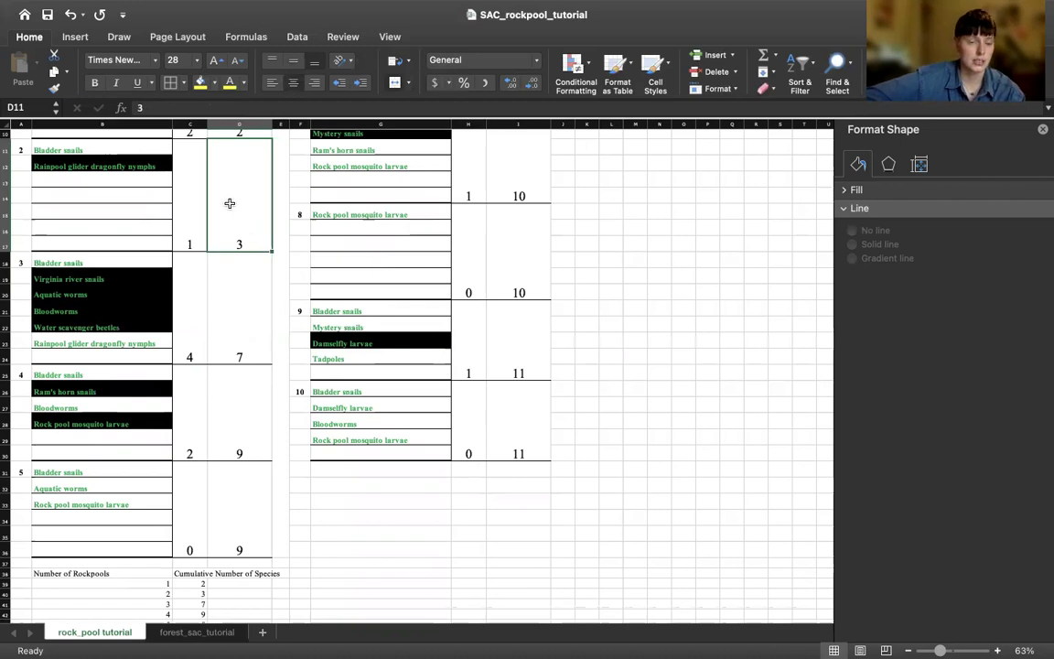
pyautogui.click(194, 317)
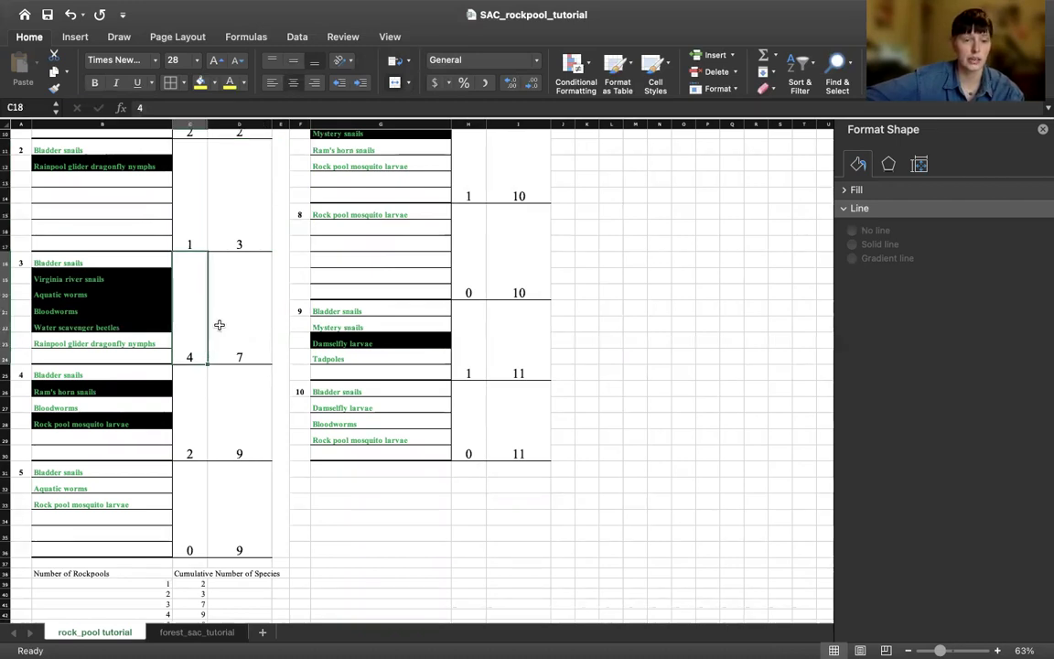
pyautogui.click(210, 269)
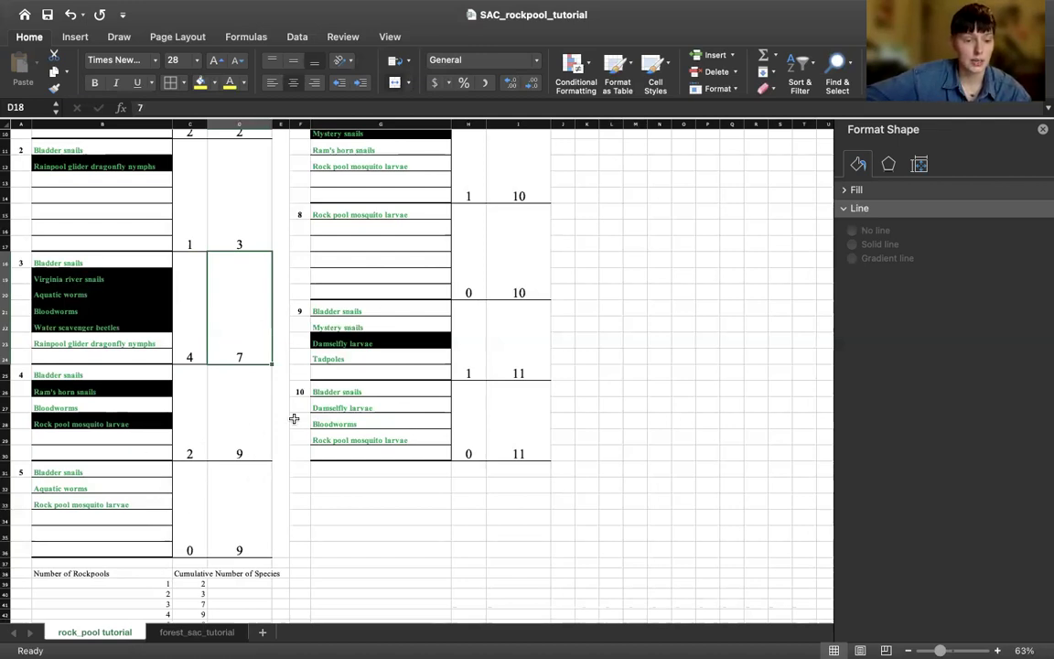
pyautogui.scroll(5, 463, 215)
pyautogui.hscroll(1, 463, 215)
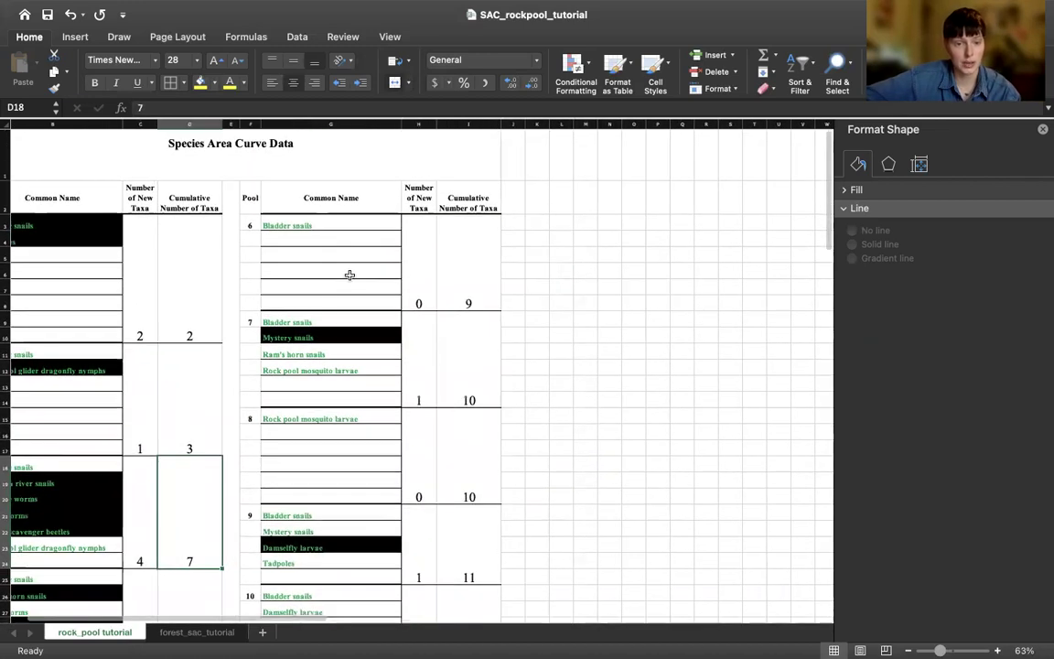
pyautogui.scroll(-5, 450, 388)
pyautogui.hscroll(-1, 449, 387)
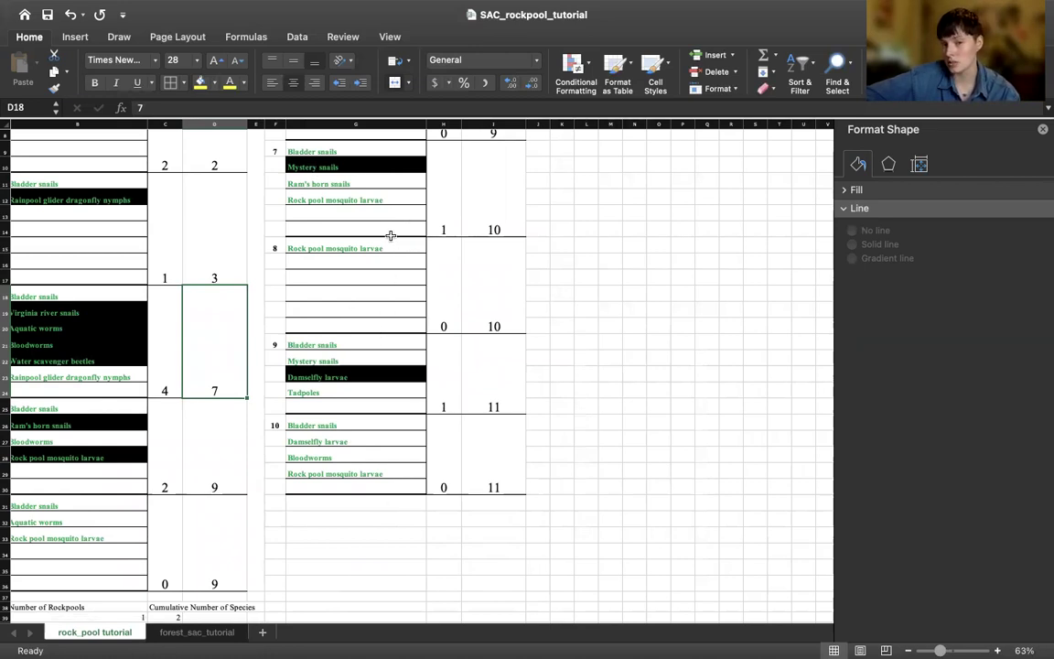
pyautogui.scroll(-3, 416, 412)
pyautogui.hscroll(-1, 417, 411)
pyautogui.scroll(-1, 418, 301)
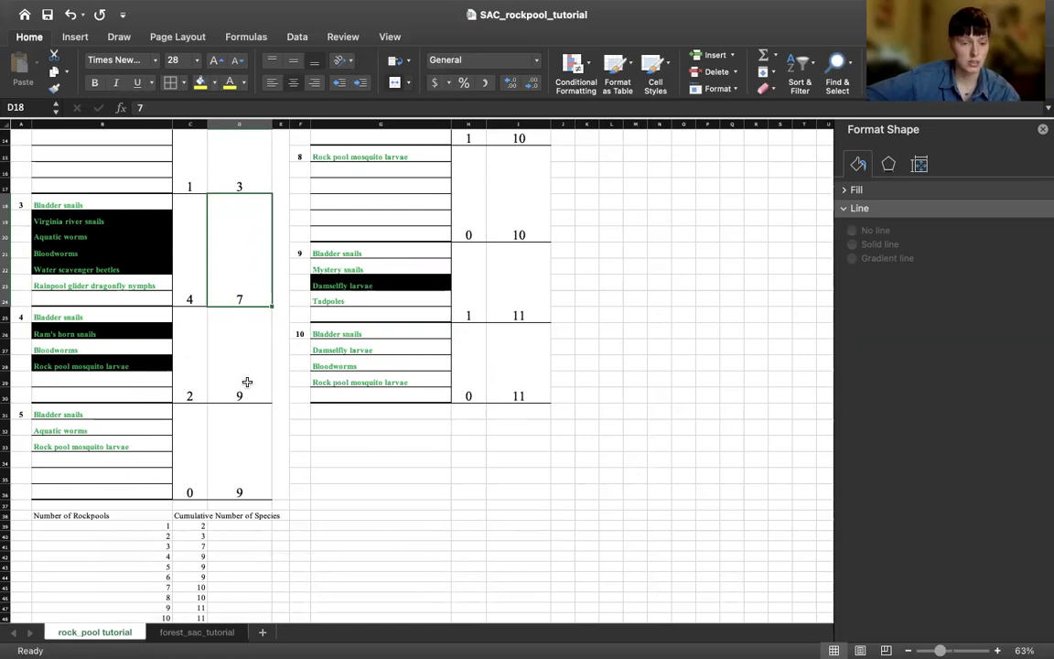
pyautogui.scroll(-3, 210, 503)
pyautogui.scroll(-2, 339, 522)
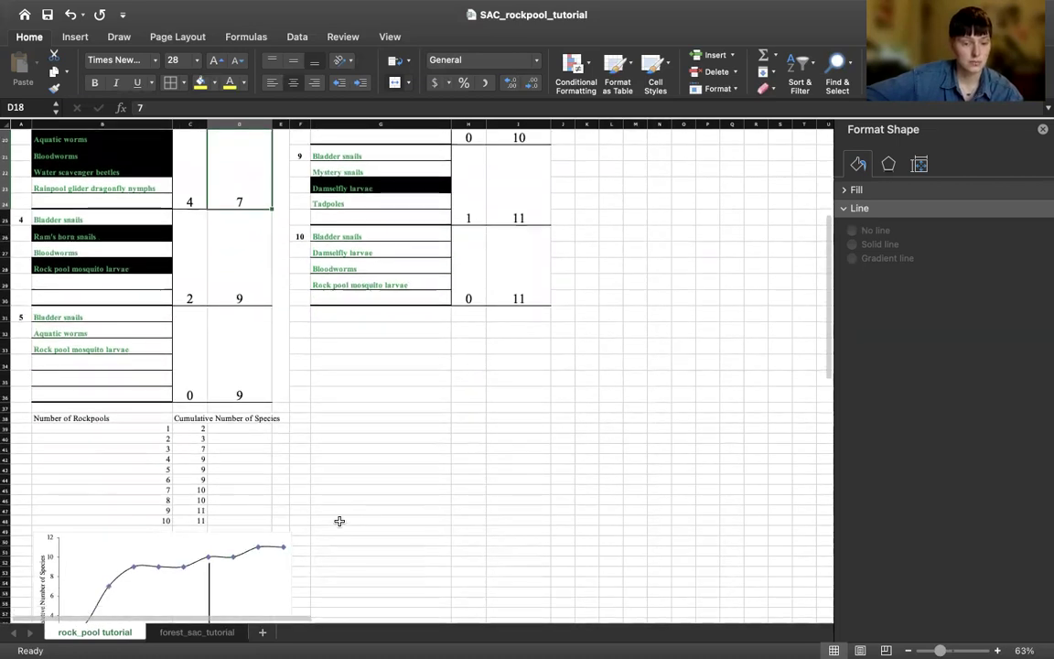
pyautogui.scroll(-1, 340, 522)
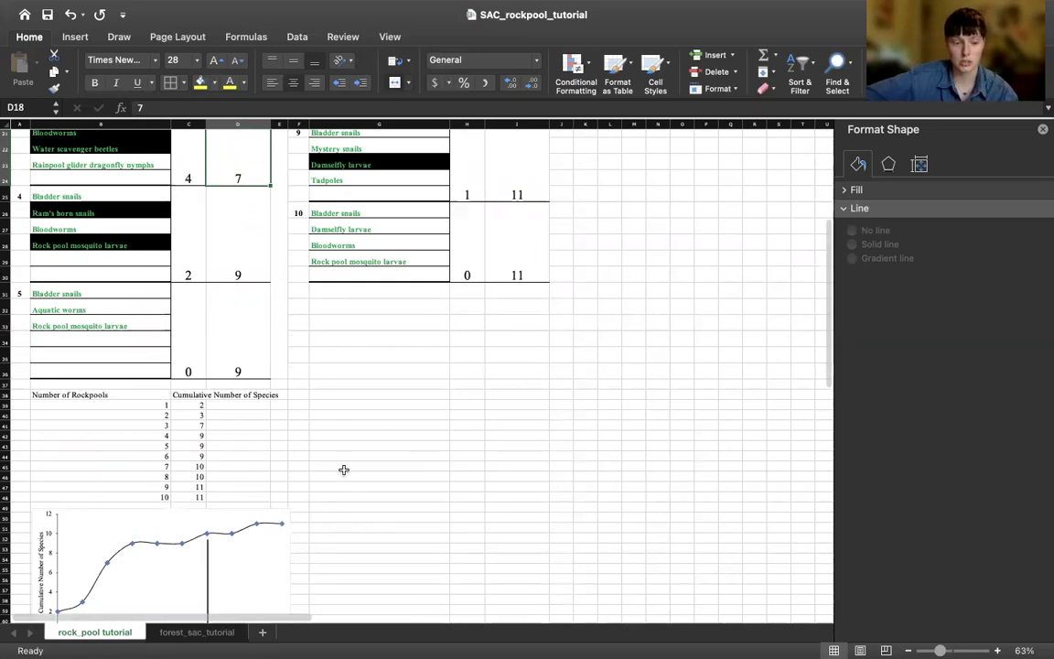
pyautogui.scroll(4, 343, 469)
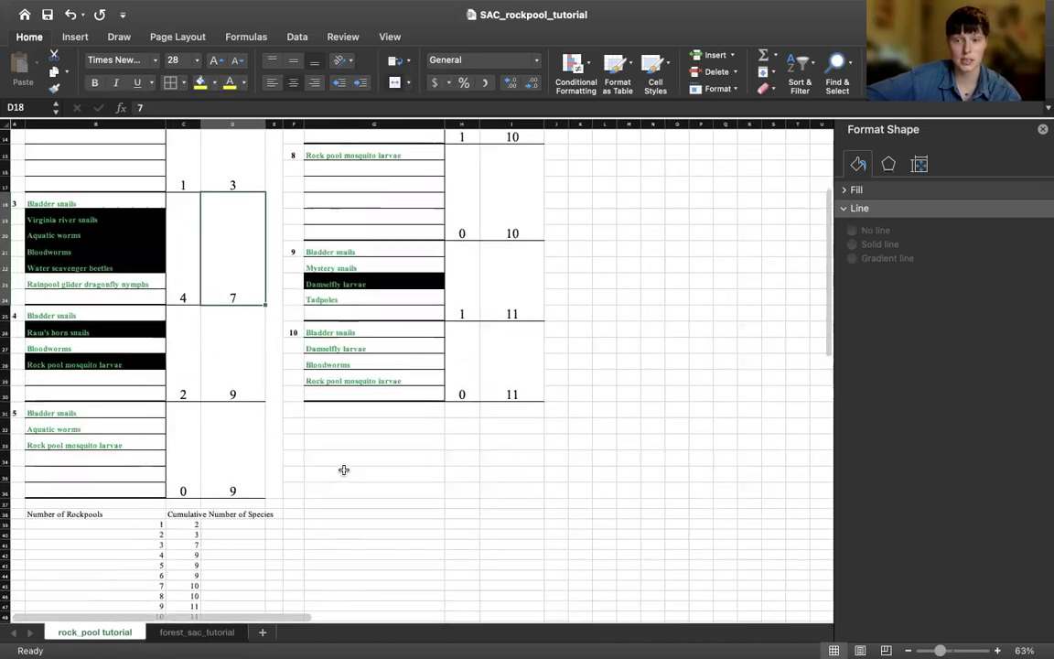
pyautogui.scroll(-3, 343, 470)
pyautogui.scroll(-4, 343, 469)
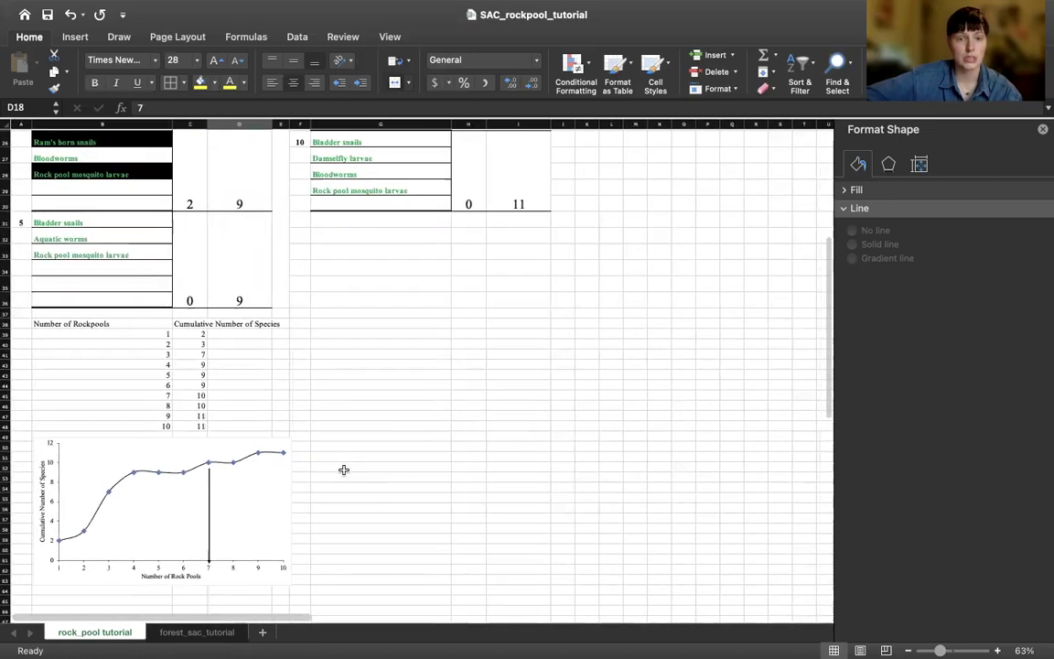
pyautogui.scroll(2, 343, 469)
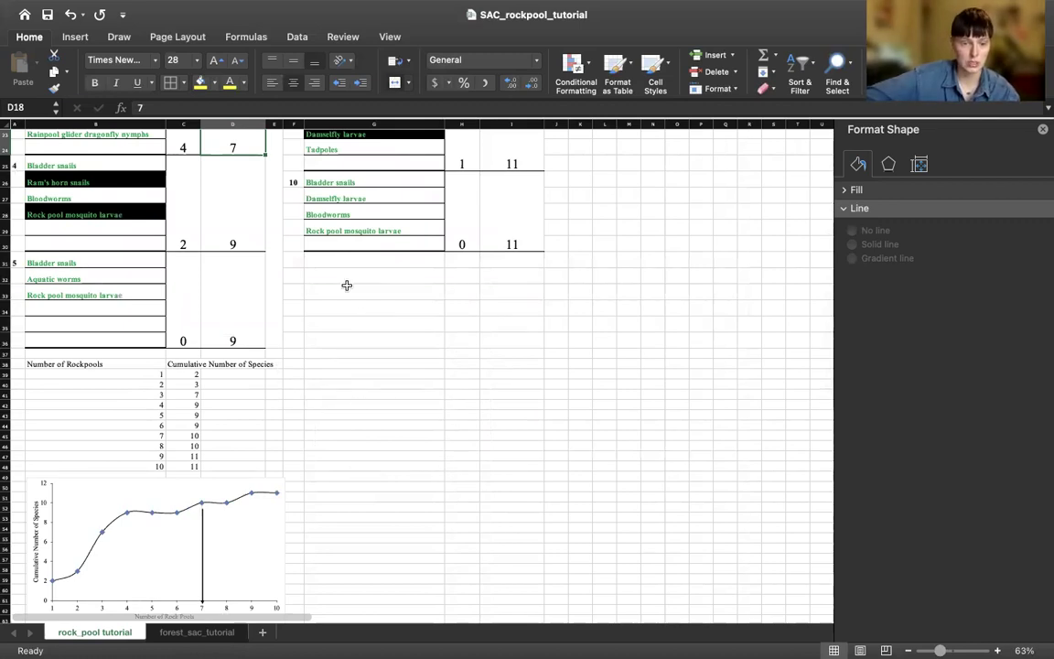
pyautogui.moveTo(347, 286); pyautogui.dragTo(529, 352)
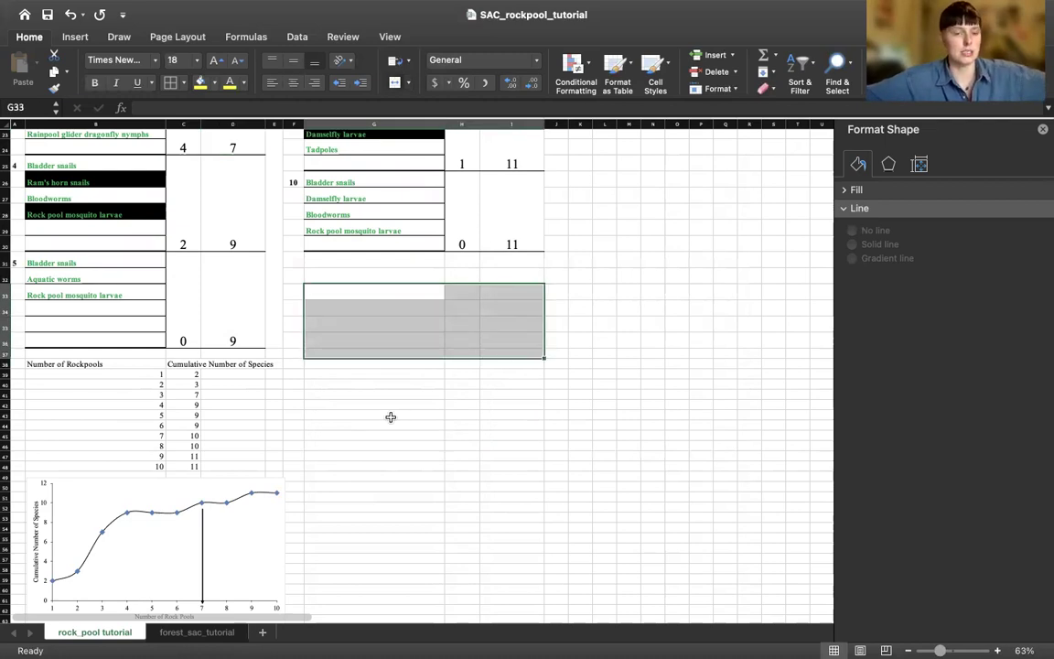
pyautogui.click(390, 297)
pyautogui.scroll(5, 193, 303)
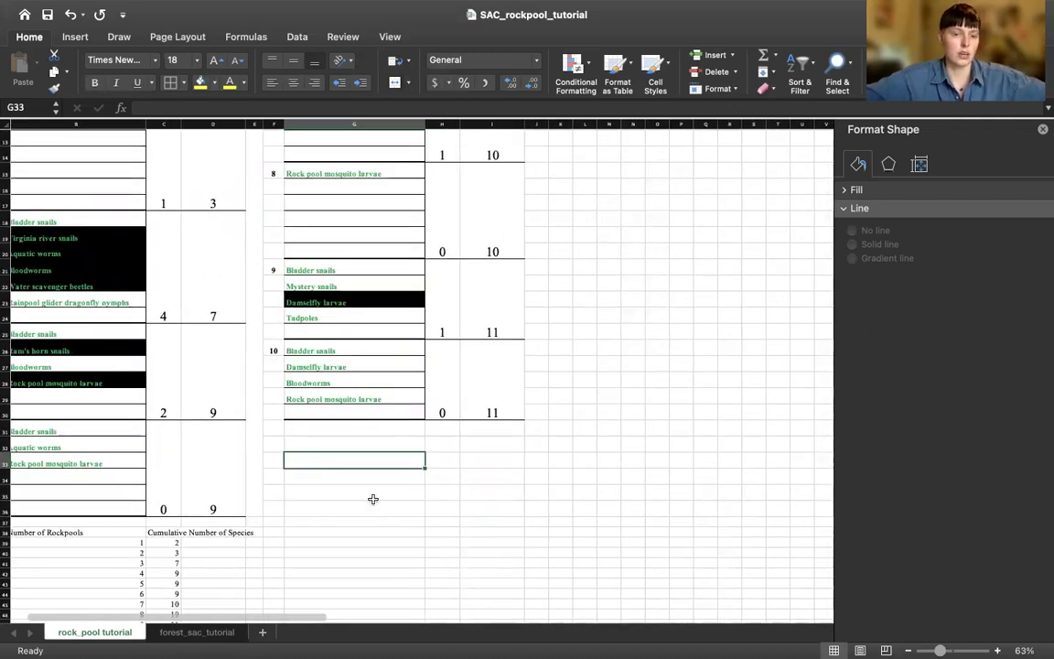
pyautogui.scroll(-1, 372, 498)
pyautogui.hscroll(-1, 372, 498)
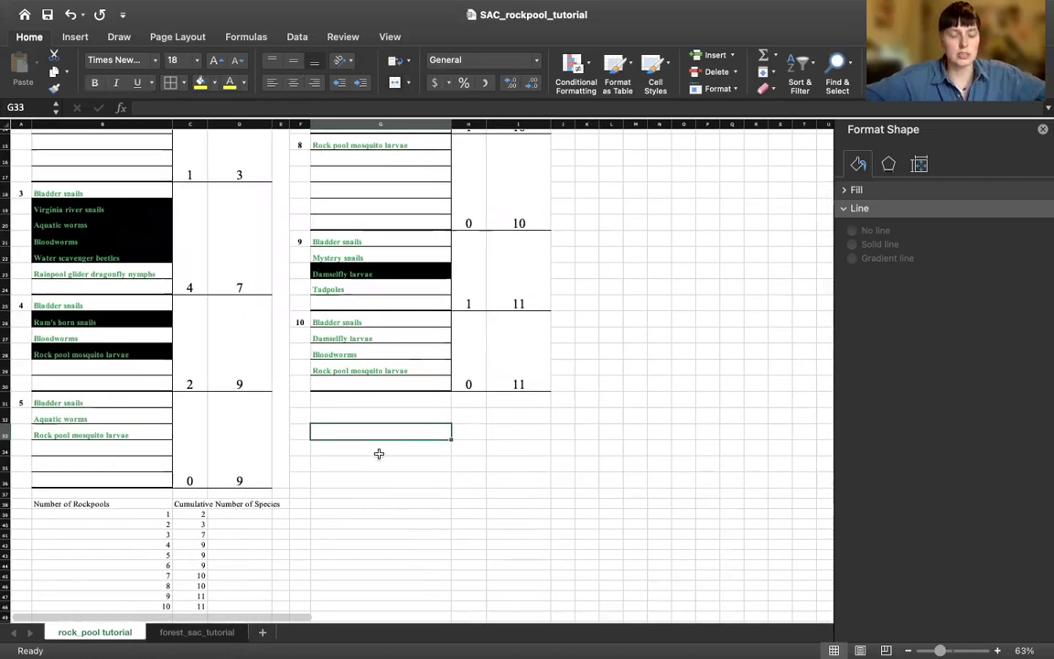
pyautogui.scroll(-5, 374, 449)
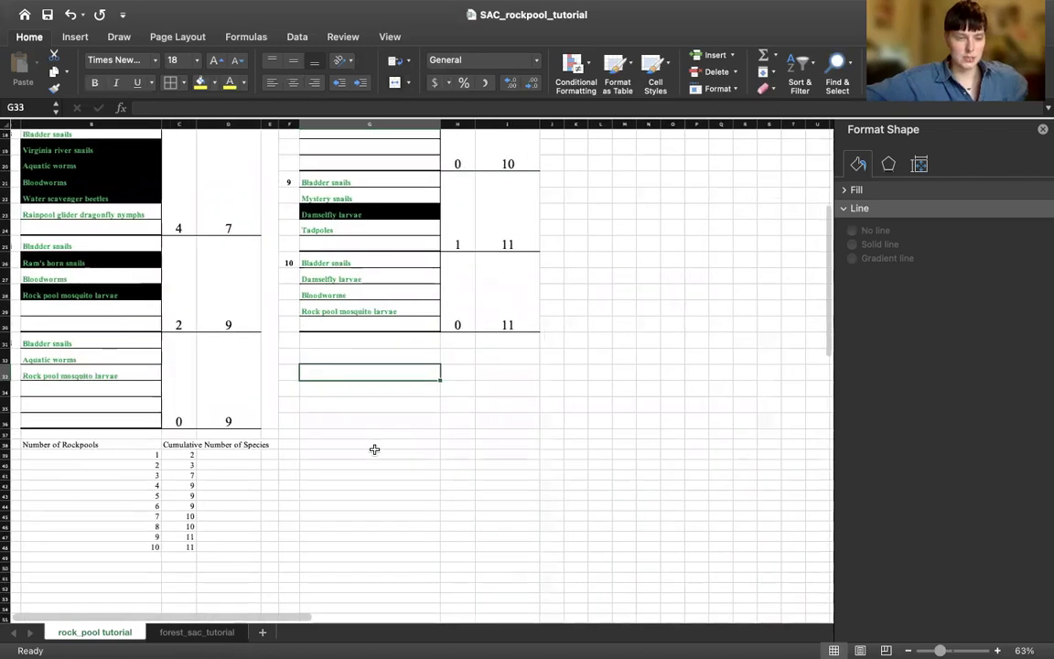
pyautogui.scroll(-3, 308, 456)
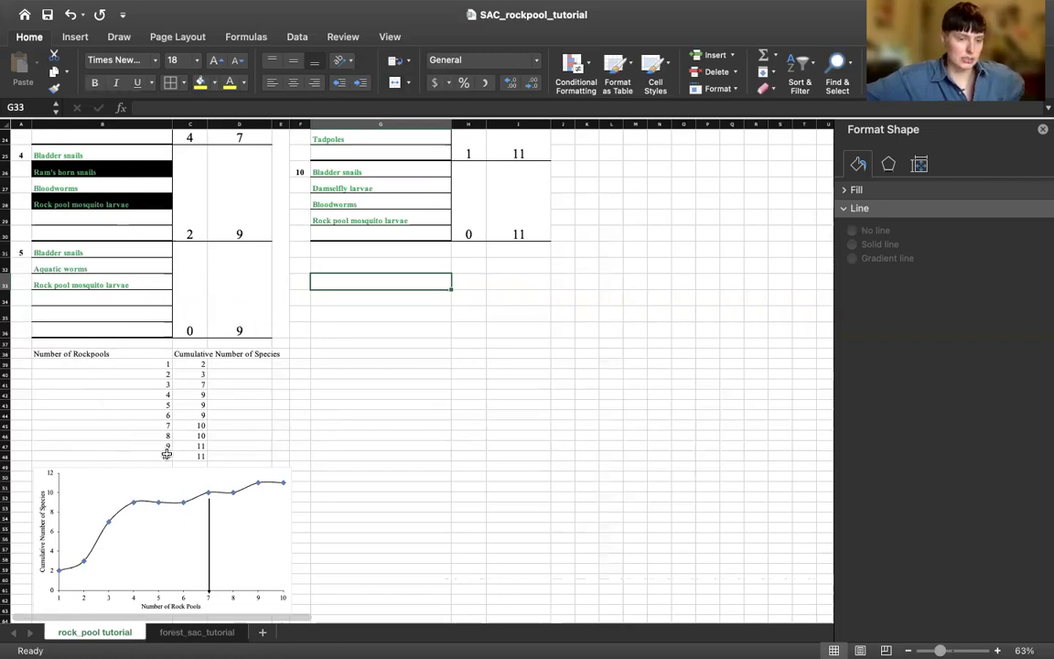
pyautogui.moveTo(151, 452); pyautogui.dragTo(188, 351)
pyautogui.scroll(-2, 109, 310)
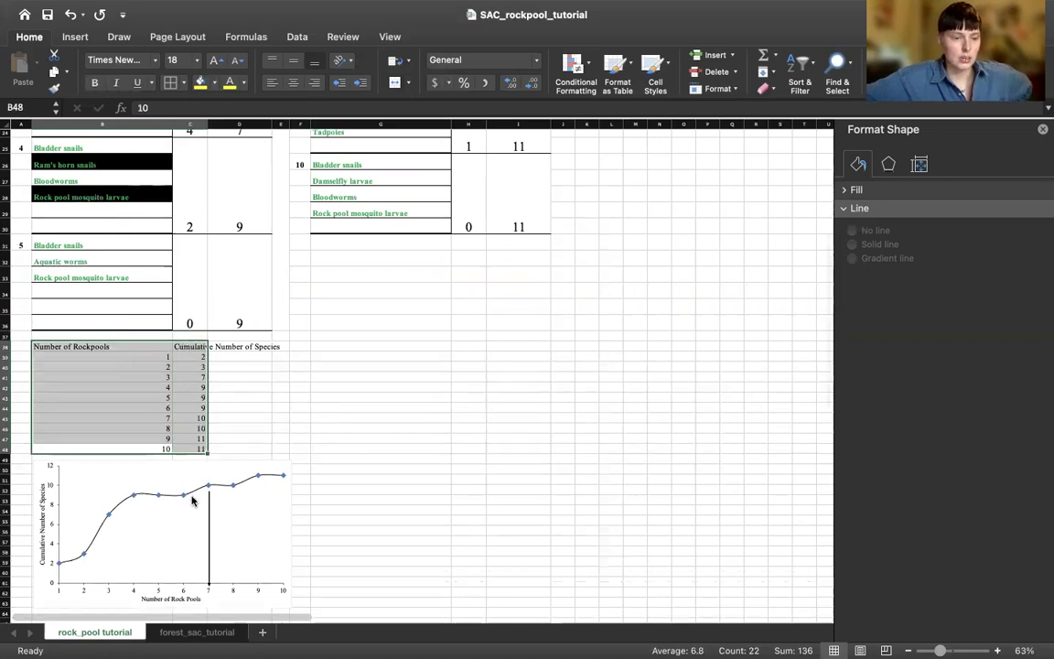
pyautogui.click(117, 319)
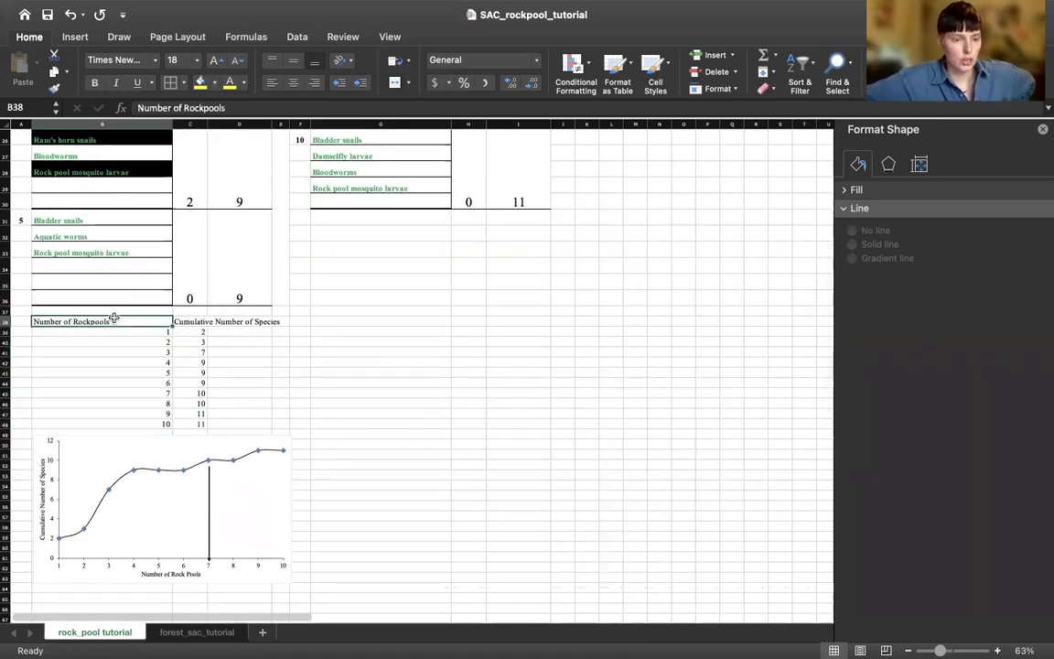
pyautogui.click(194, 319)
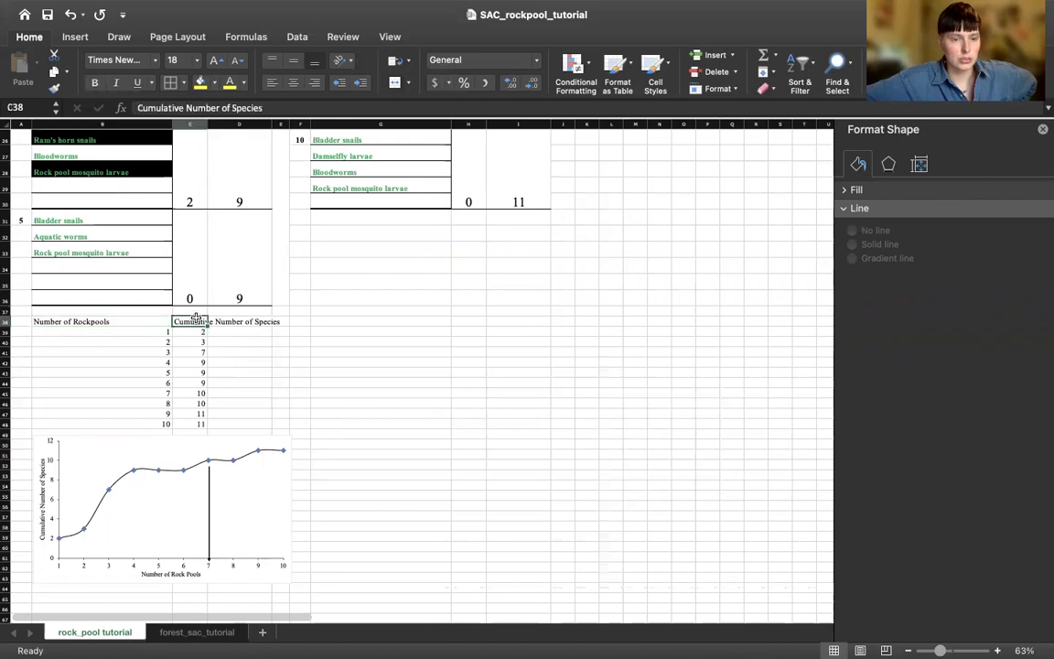
pyautogui.click(124, 318)
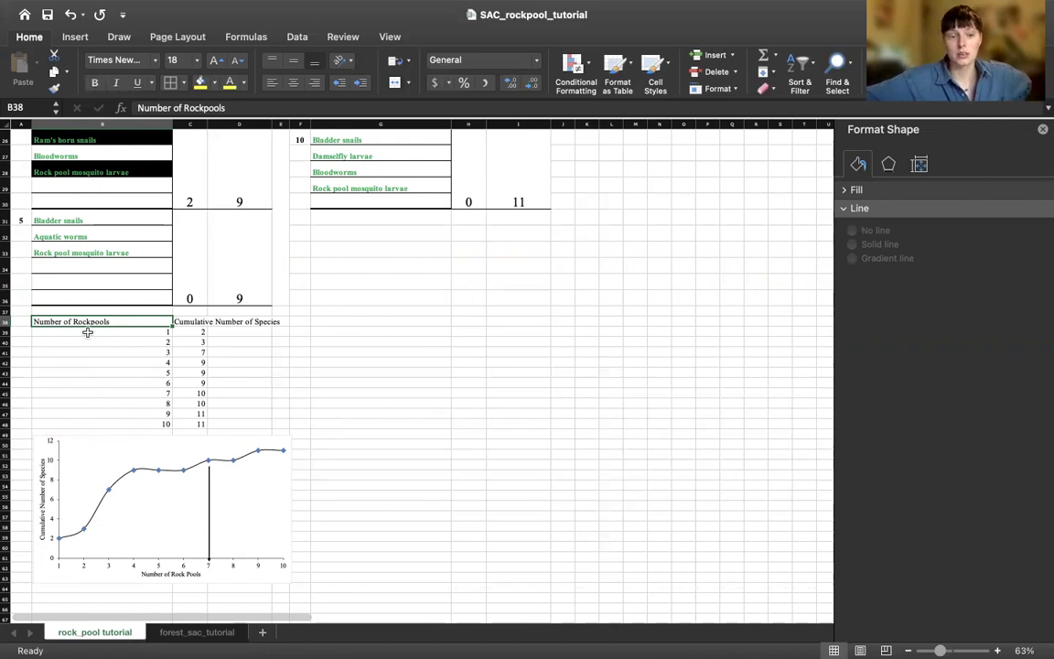
pyautogui.click(194, 322)
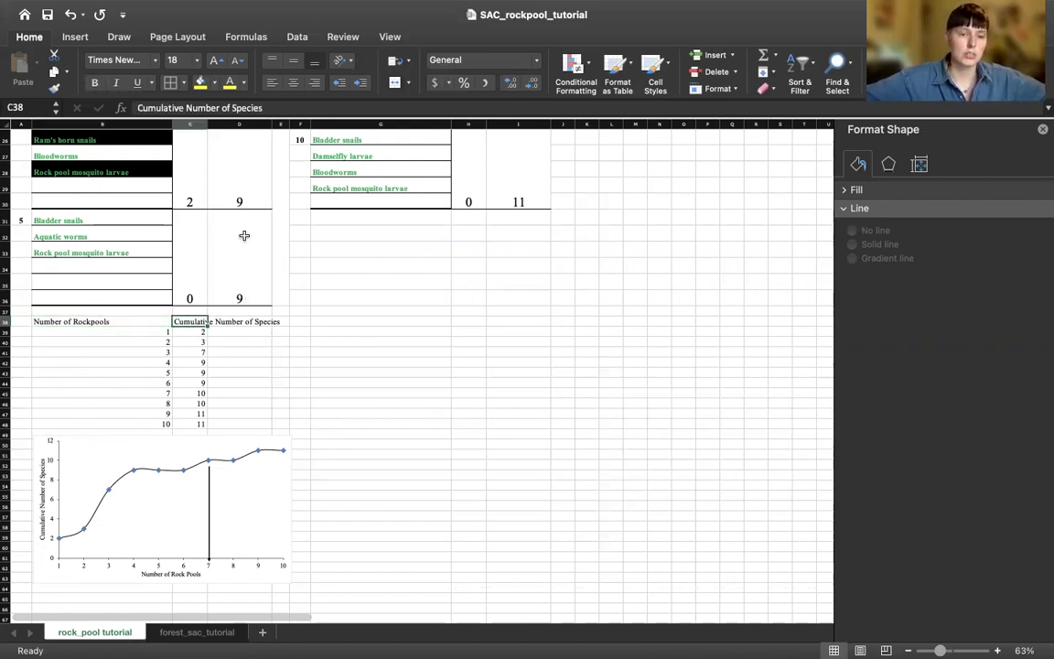
pyautogui.scroll(10, 233, 264)
pyautogui.scroll(3, 236, 266)
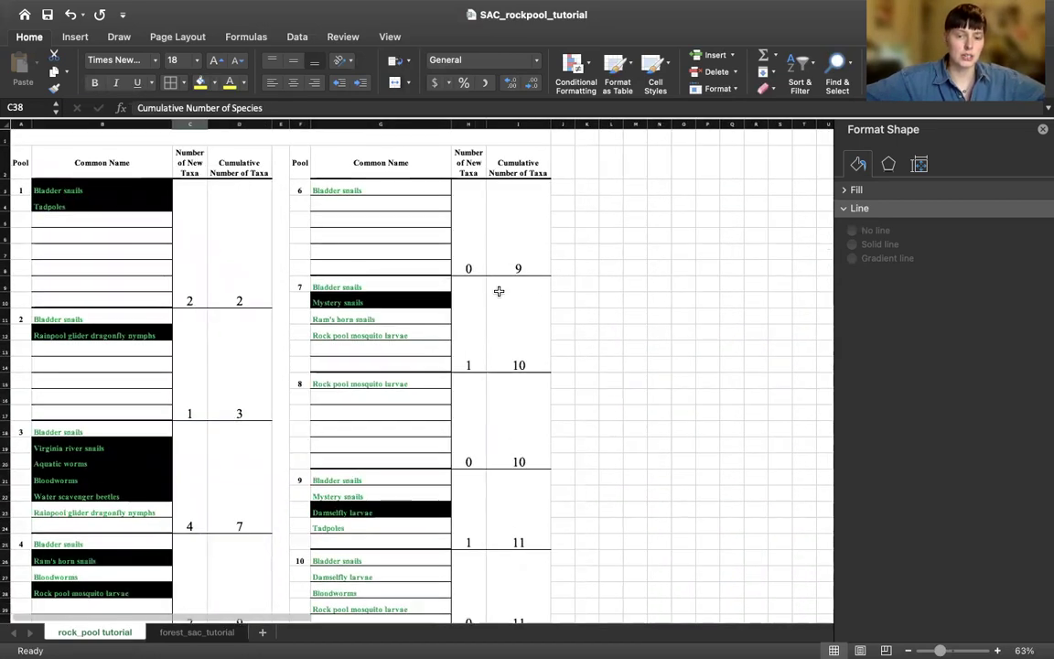
pyautogui.scroll(-12, 543, 517)
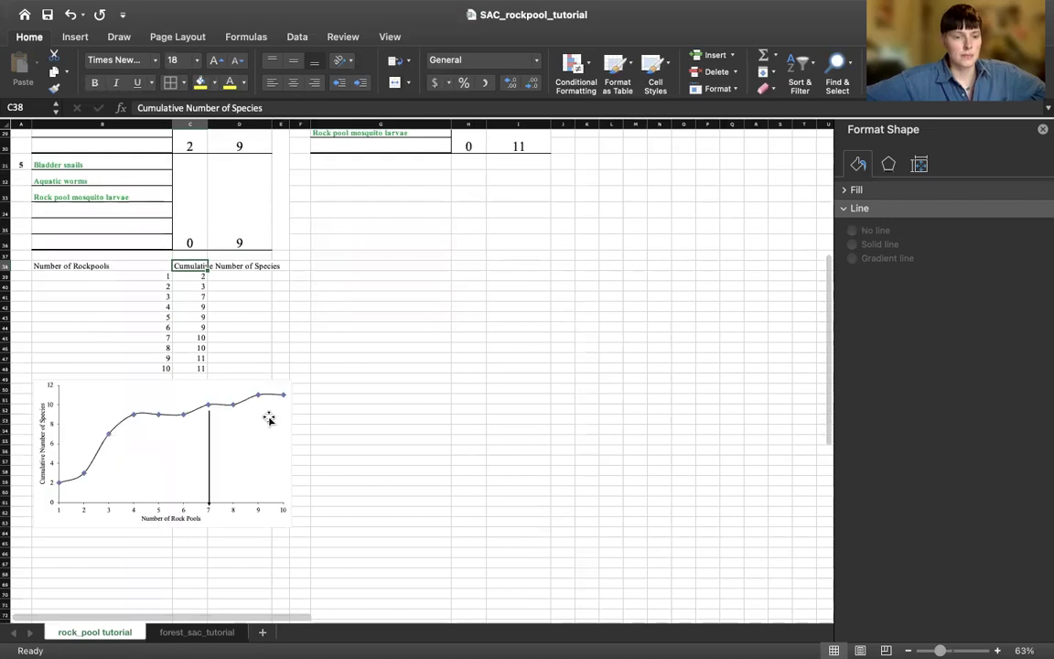
pyautogui.moveTo(162, 276); pyautogui.dragTo(158, 367)
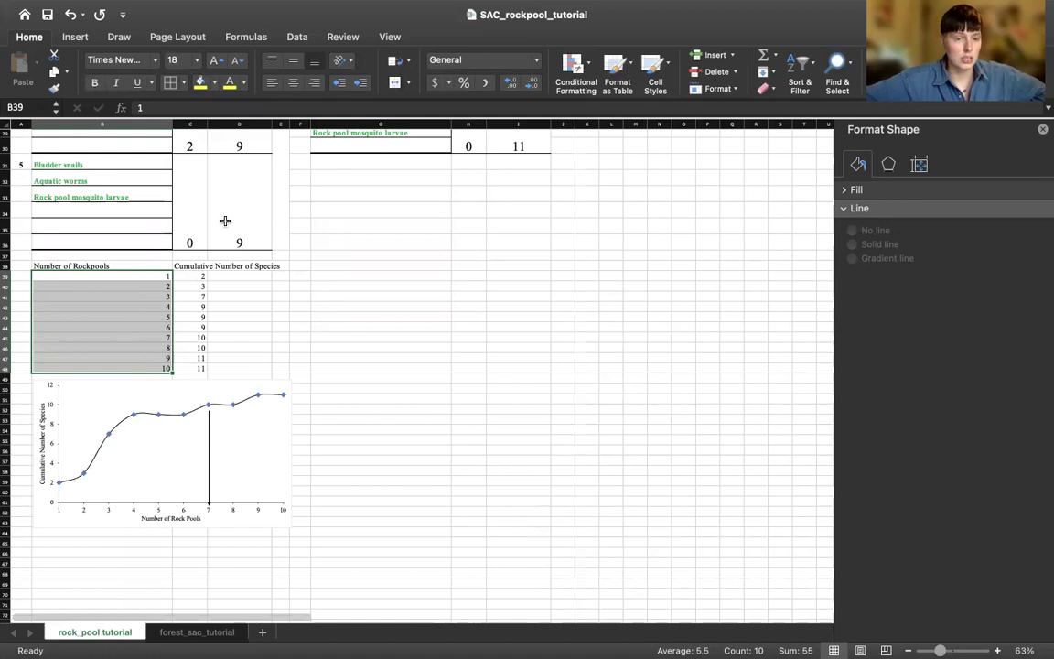
pyautogui.scroll(10, 230, 265)
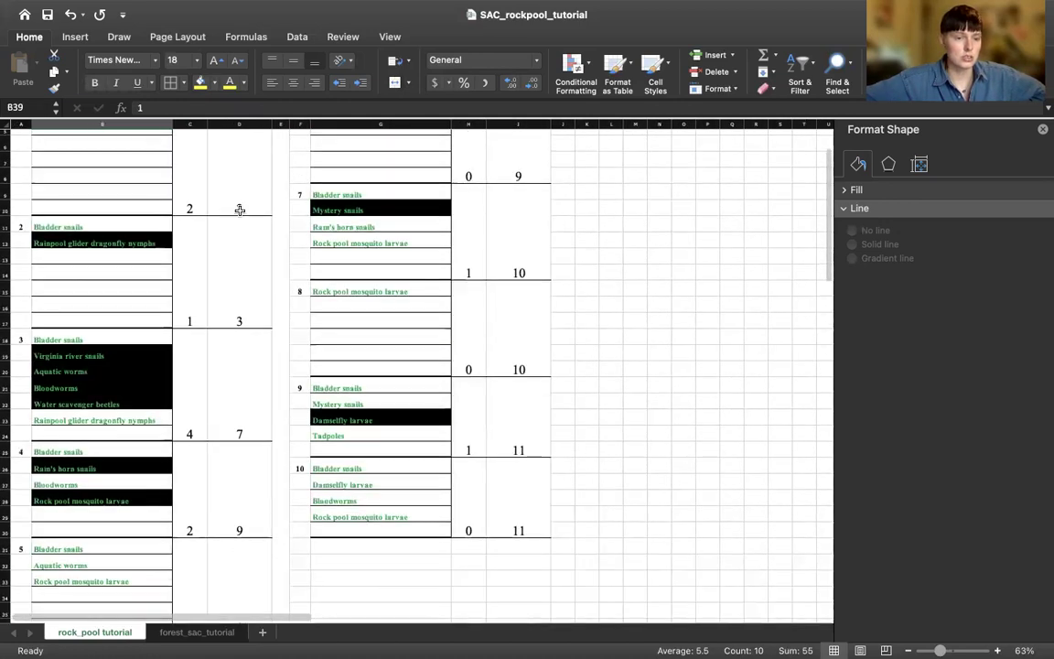
pyautogui.click(247, 166)
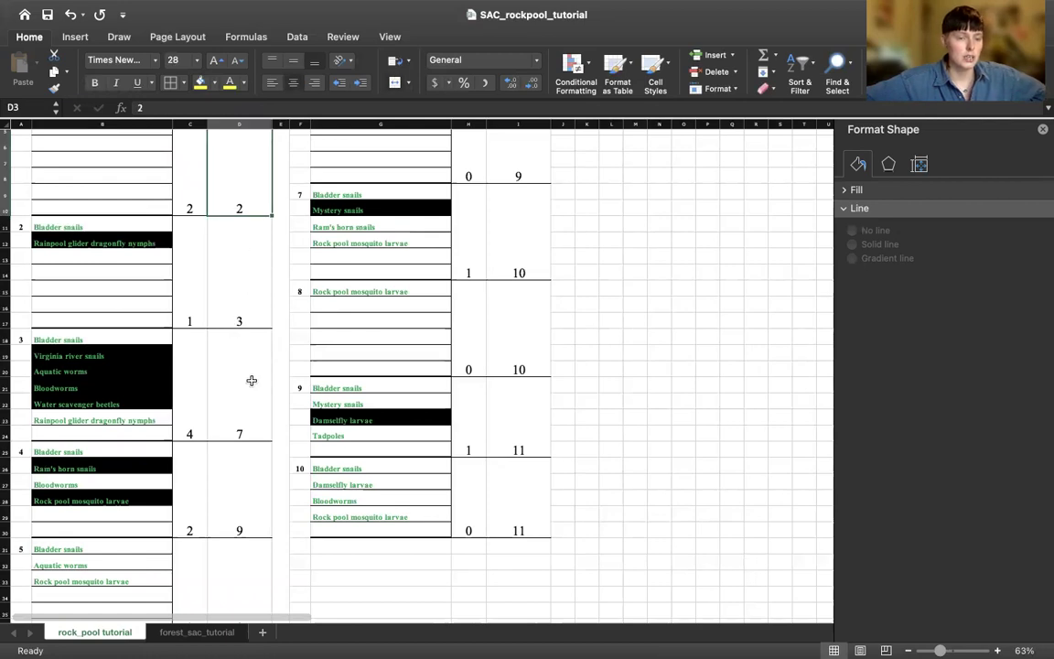
pyautogui.scroll(-5, 239, 346)
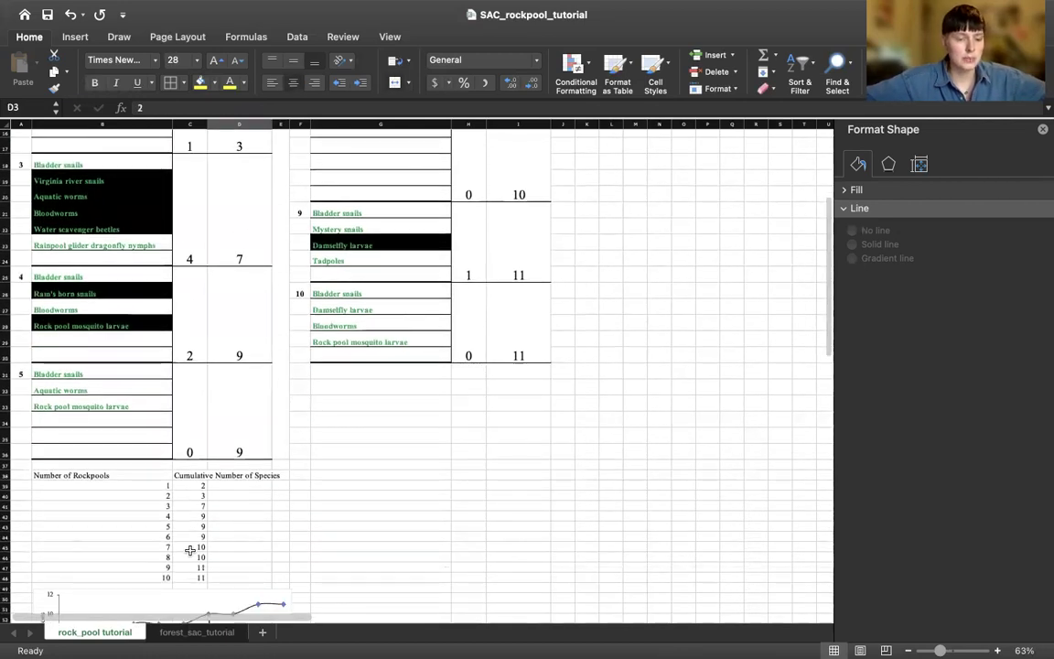
pyautogui.scroll(-4, 192, 581)
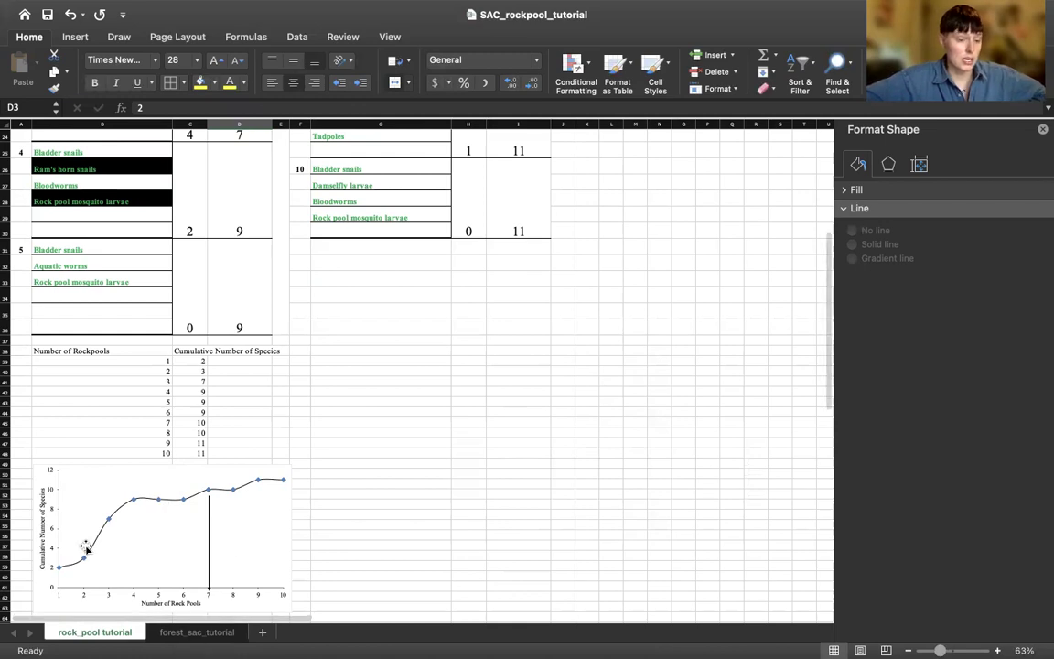
pyautogui.scroll(-3, 85, 547)
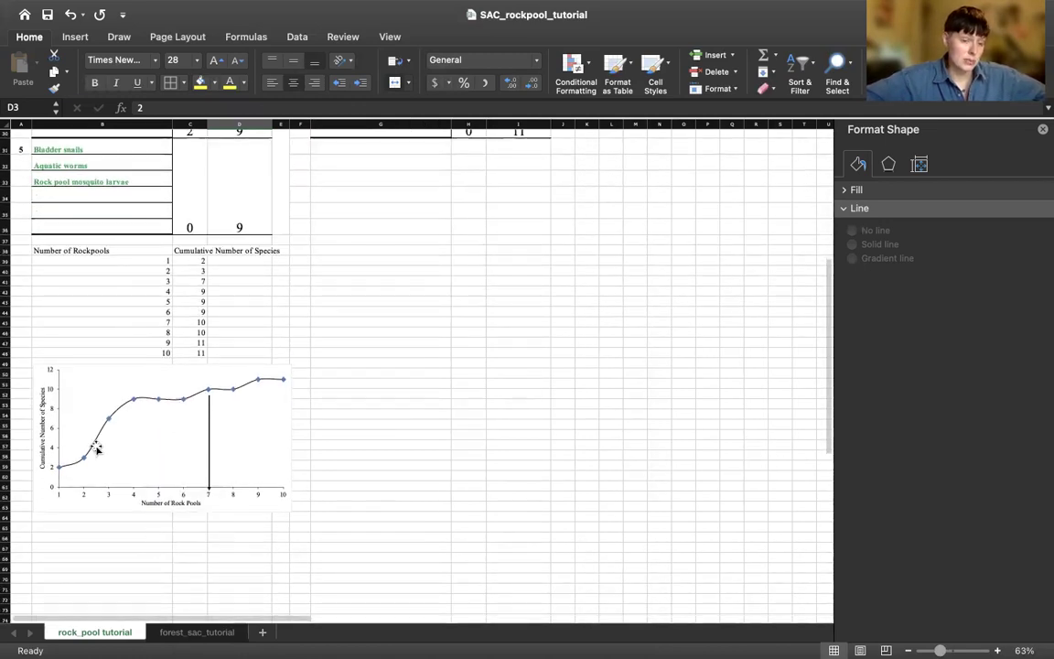
pyautogui.moveTo(234, 391)
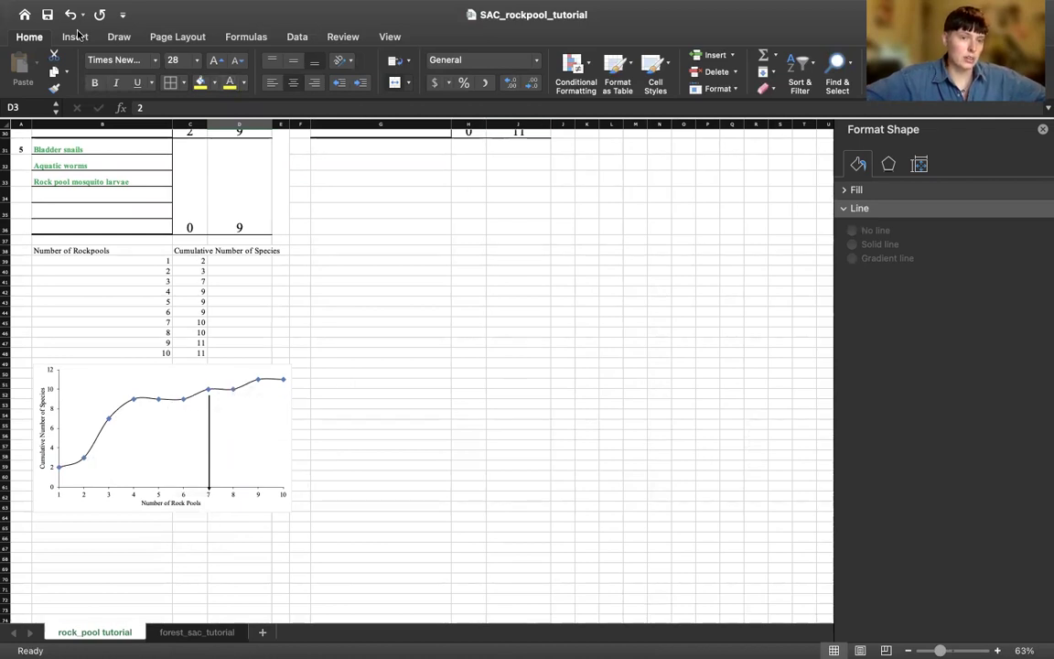
# Draw a red freehand rising-then-levelling curve beside the species chart with the red pen
pyautogui.press('super+alt+r')
pyautogui.click(117, 37)
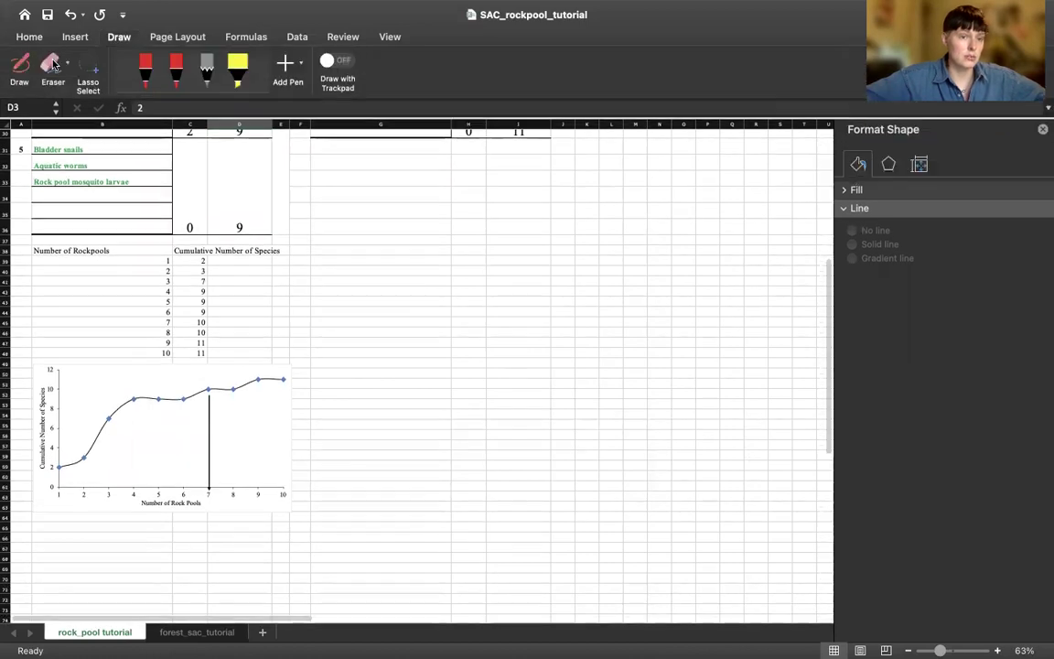
pyautogui.click(143, 84)
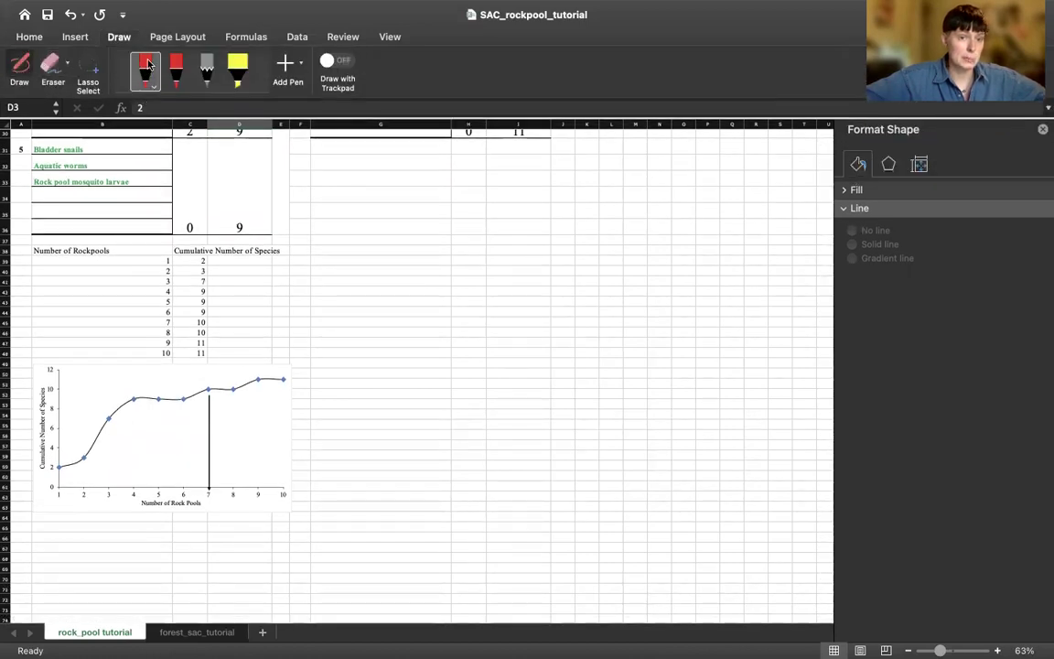
pyautogui.click(146, 68)
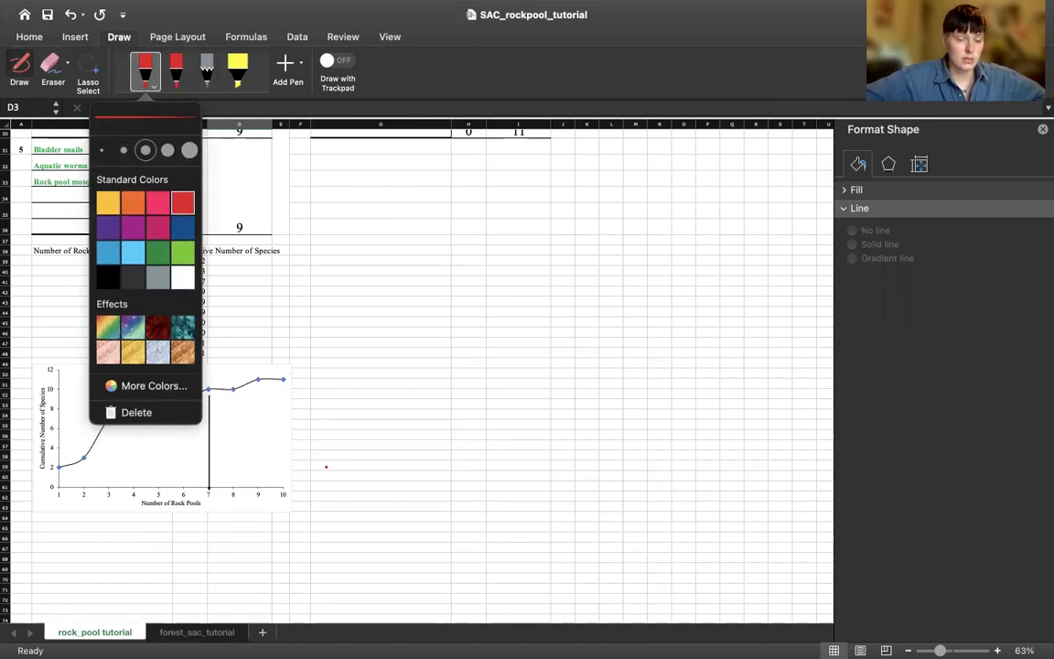
pyautogui.click(323, 477)
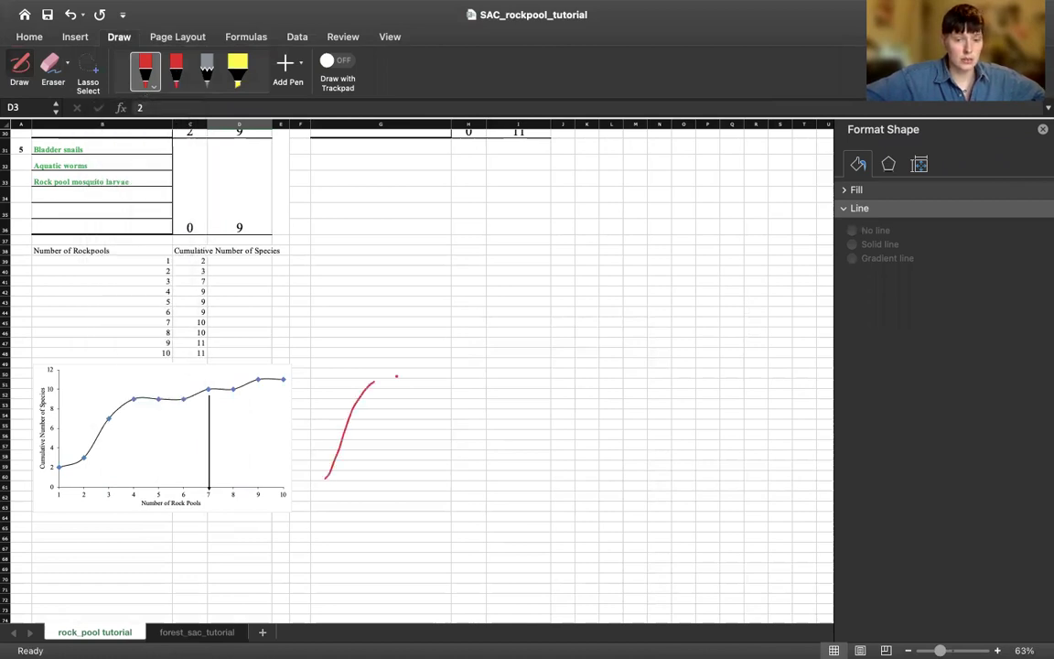
pyautogui.moveTo(396, 376); pyautogui.dragTo(494, 380)
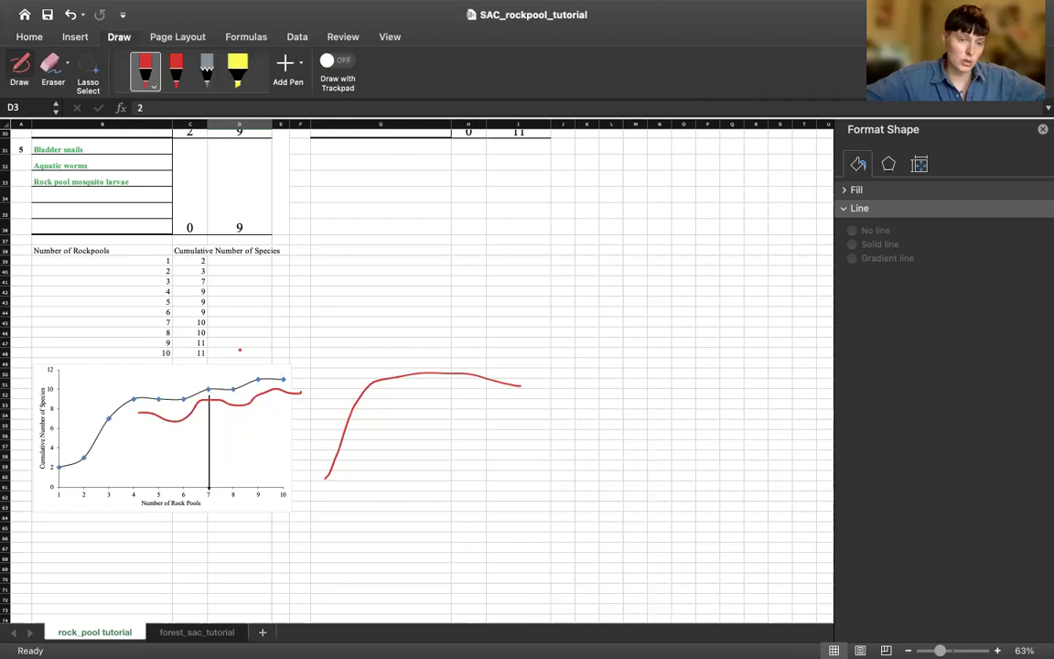
pyautogui.click(29, 37)
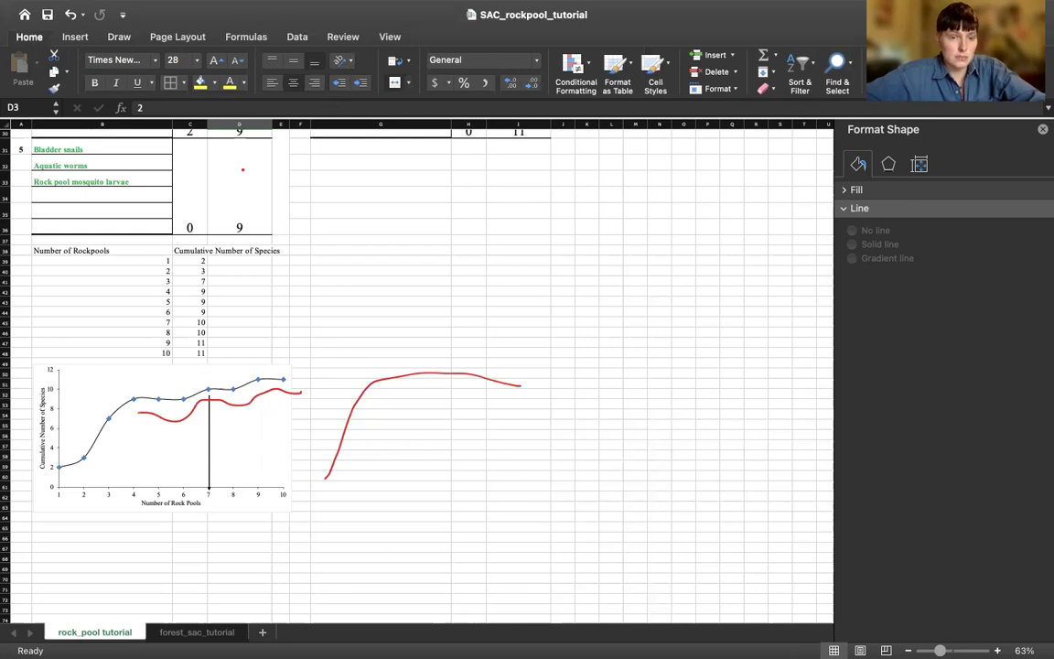
# Nudge the vertical sample-size line and delete the red ink curve over the chart
pyautogui.click(353, 281)
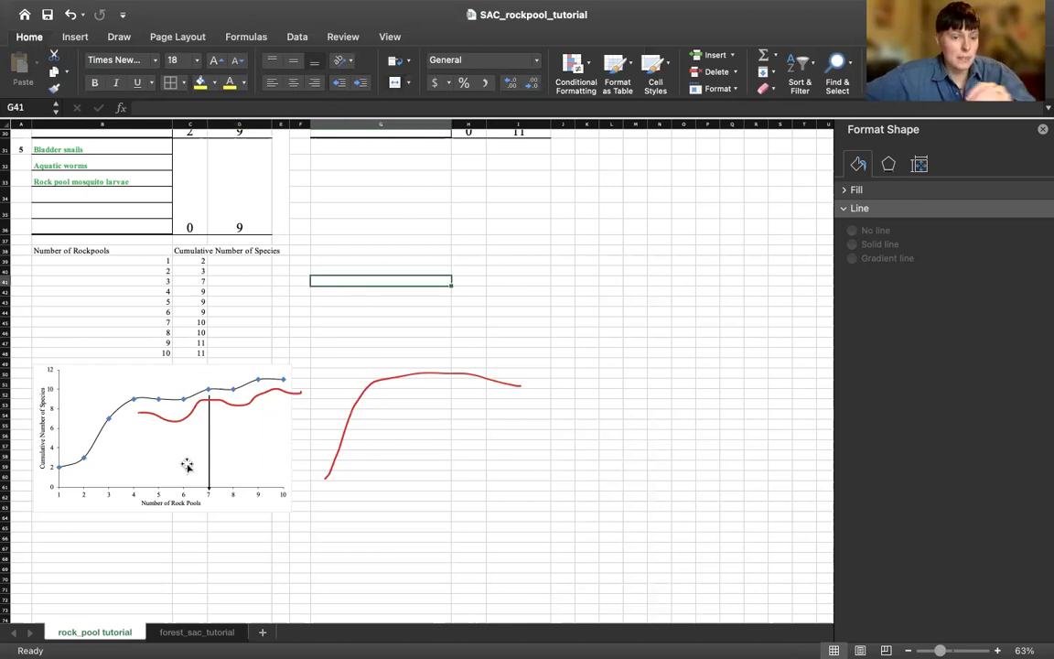
pyautogui.click(203, 429)
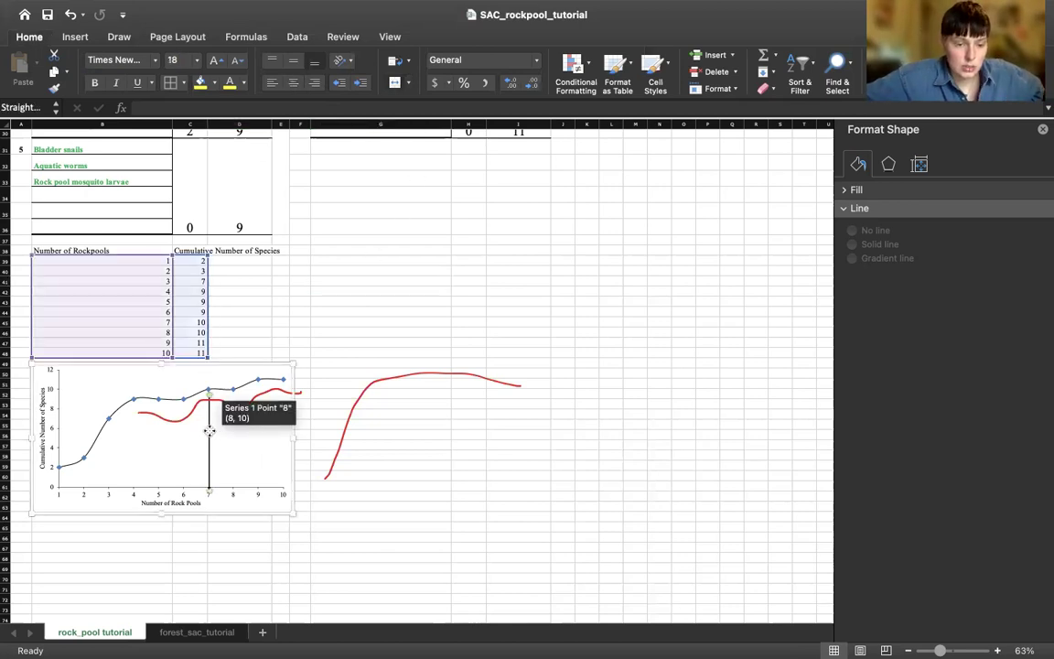
pyautogui.moveTo(203, 429); pyautogui.dragTo(211, 430)
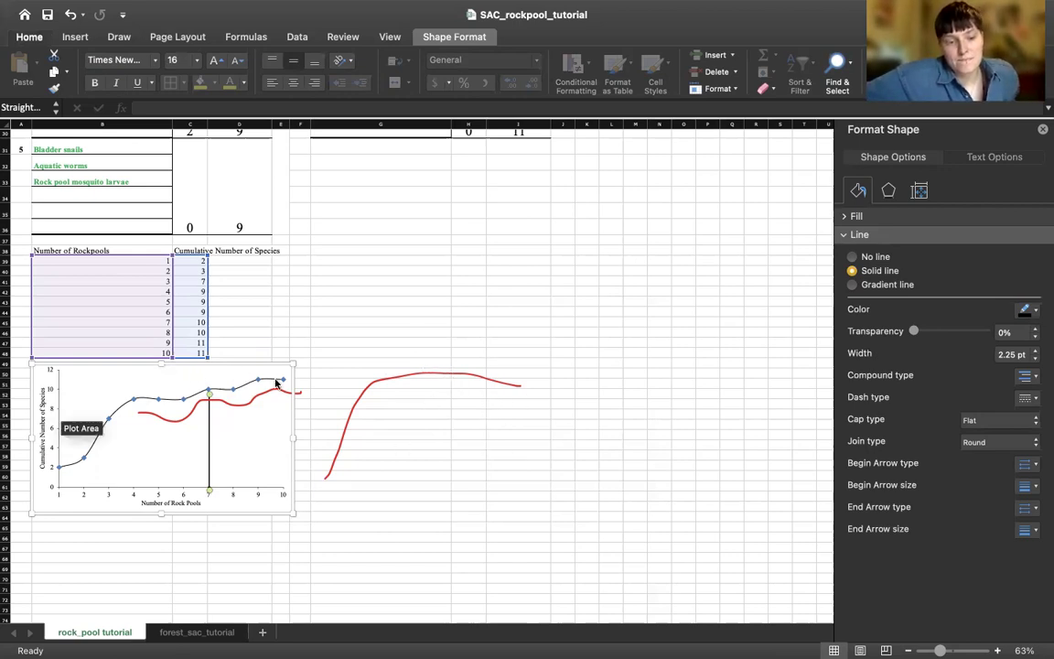
pyautogui.click(210, 406)
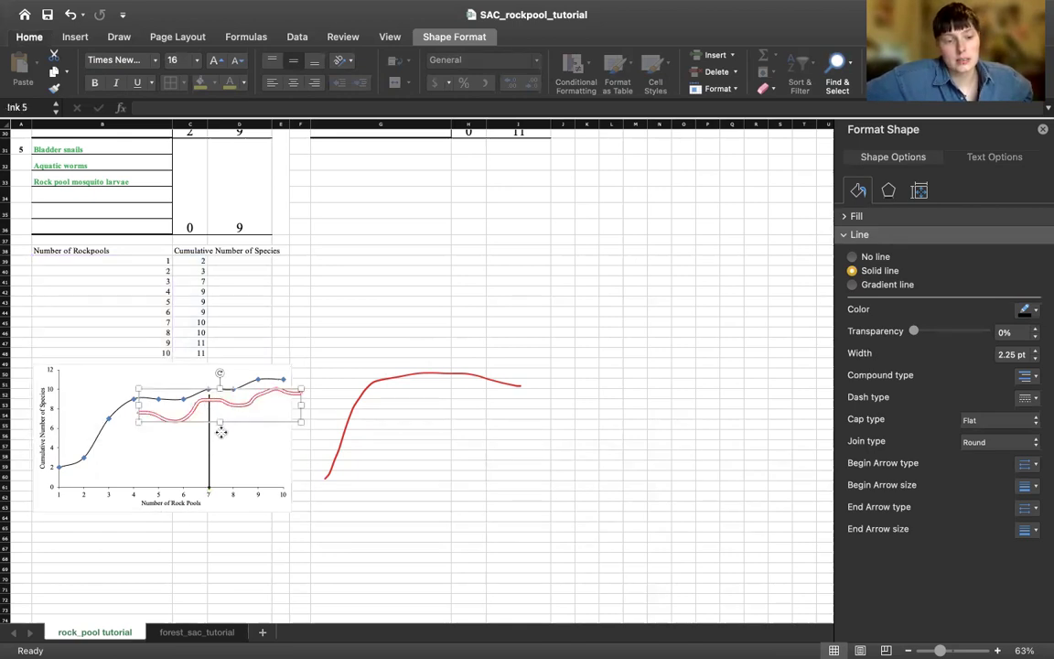
pyautogui.press('Delete')
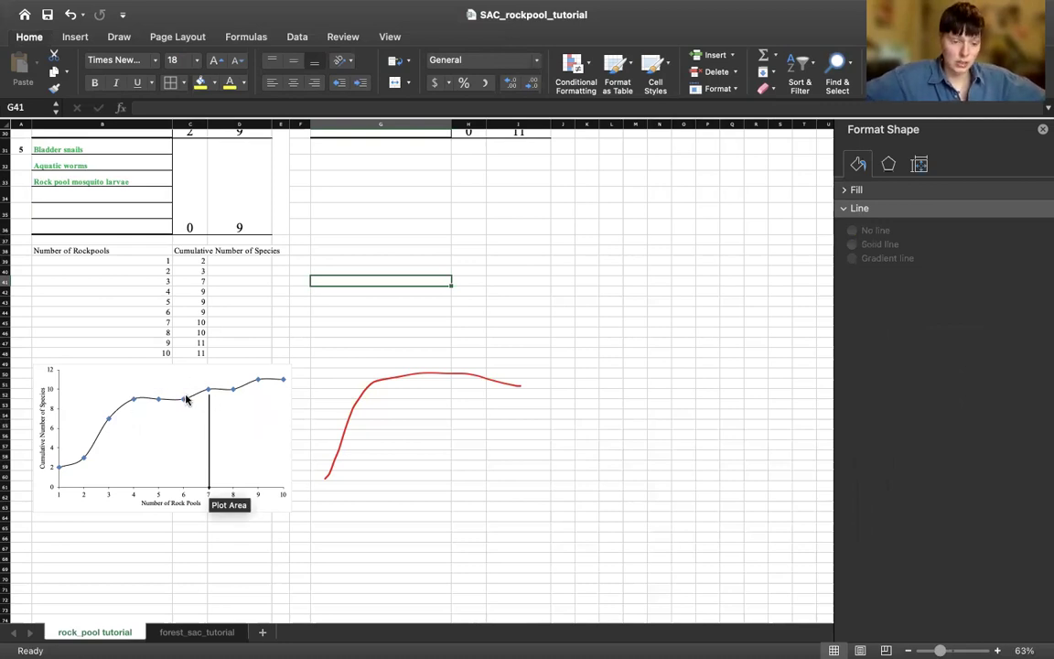
# Move the chart's vertical sample-size line to 8 rock pools
pyautogui.click(209, 423)
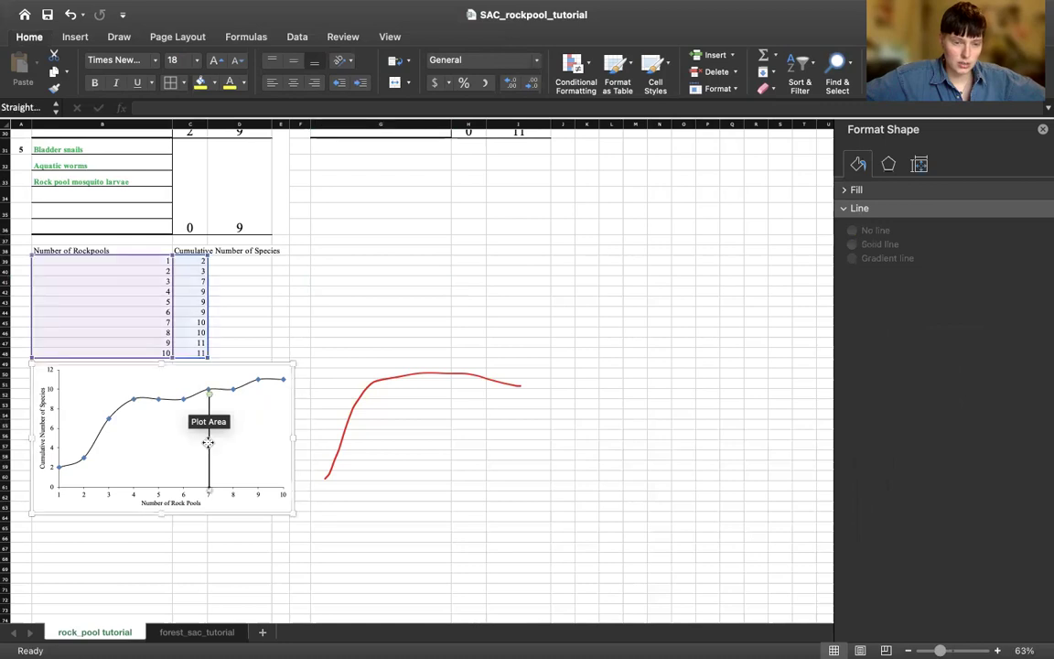
pyautogui.moveTo(209, 423); pyautogui.dragTo(233, 437)
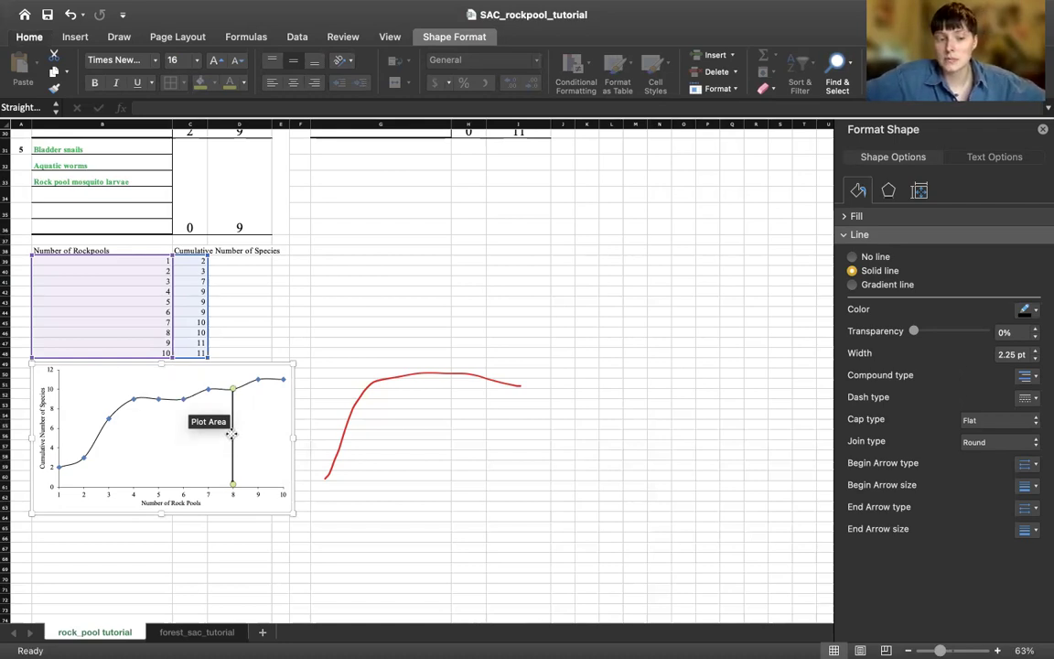
pyautogui.moveTo(231, 434)
pyautogui.mouseDown()
pyautogui.moveTo(130, 435)
pyautogui.moveTo(233, 439)
pyautogui.mouseUp()
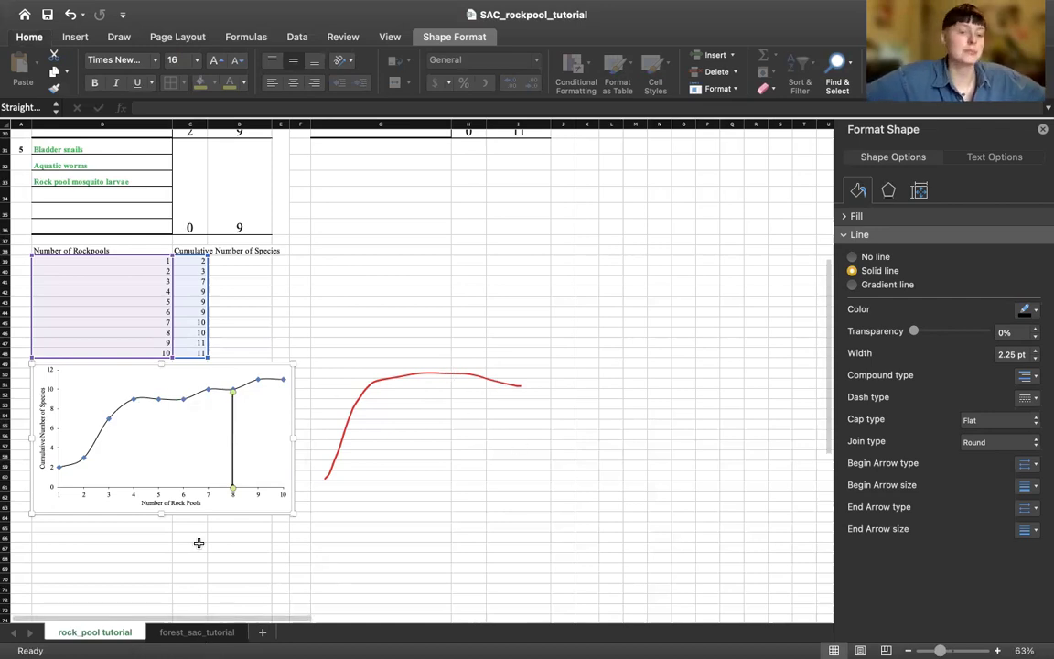
pyautogui.click(254, 429)
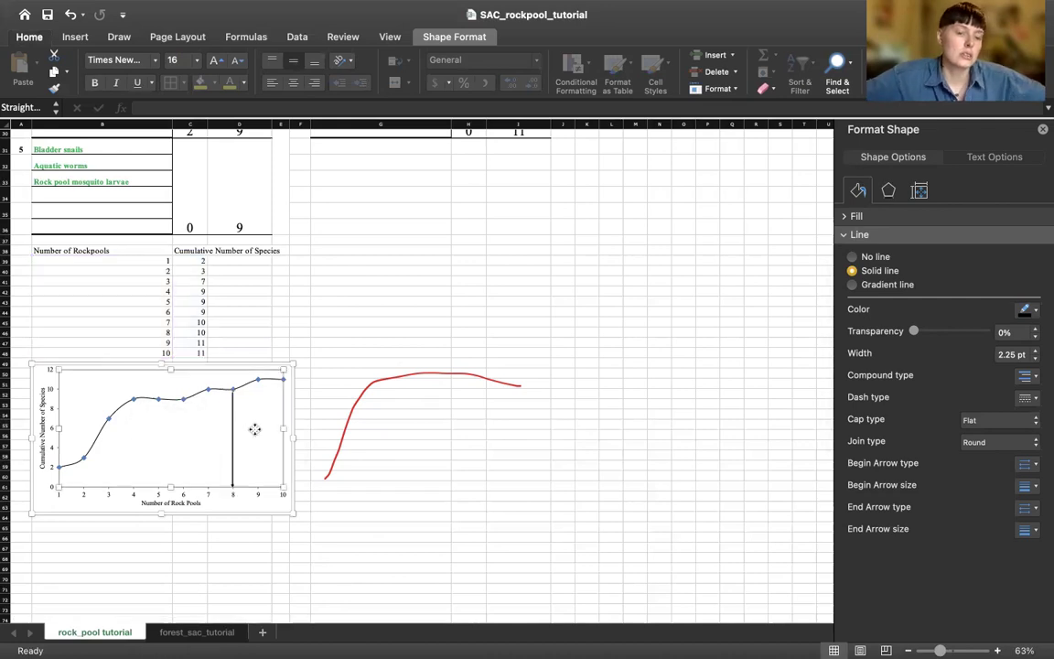
# Delete the remaining red ink stroke beside the chart
pyautogui.click(78, 423)
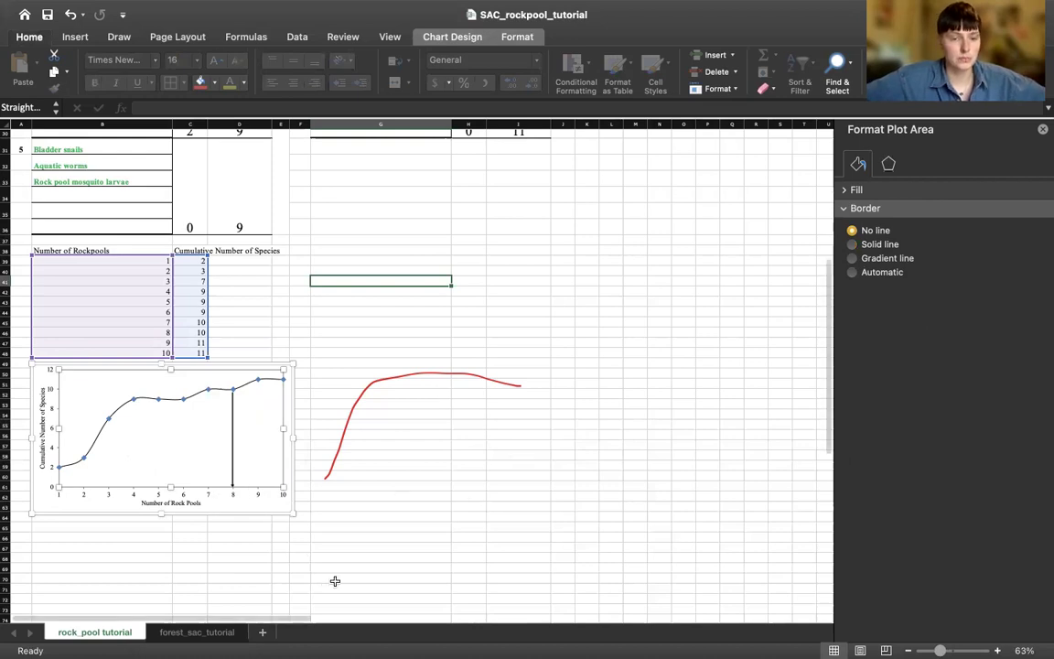
pyautogui.click(339, 441)
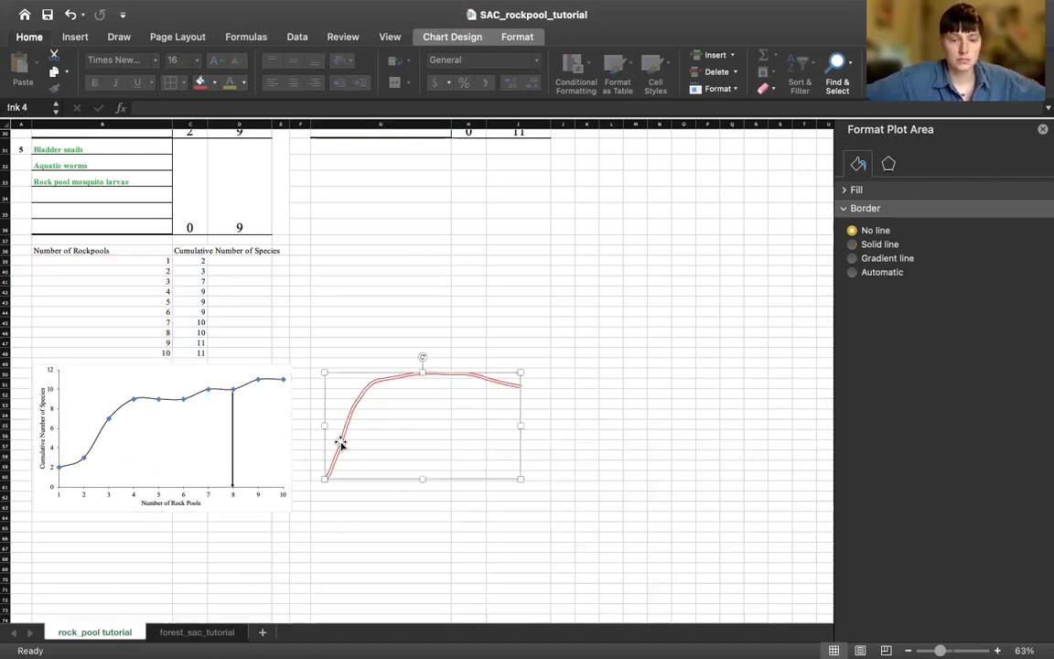
pyautogui.press('Delete')
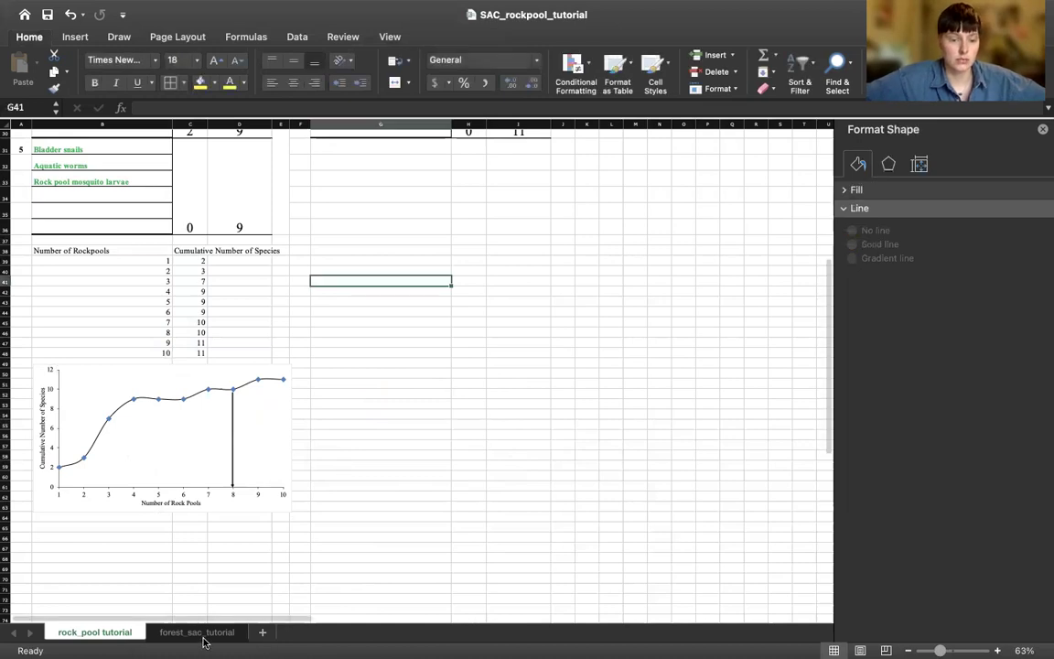
pyautogui.click(205, 632)
pyautogui.scroll(10, 382, 301)
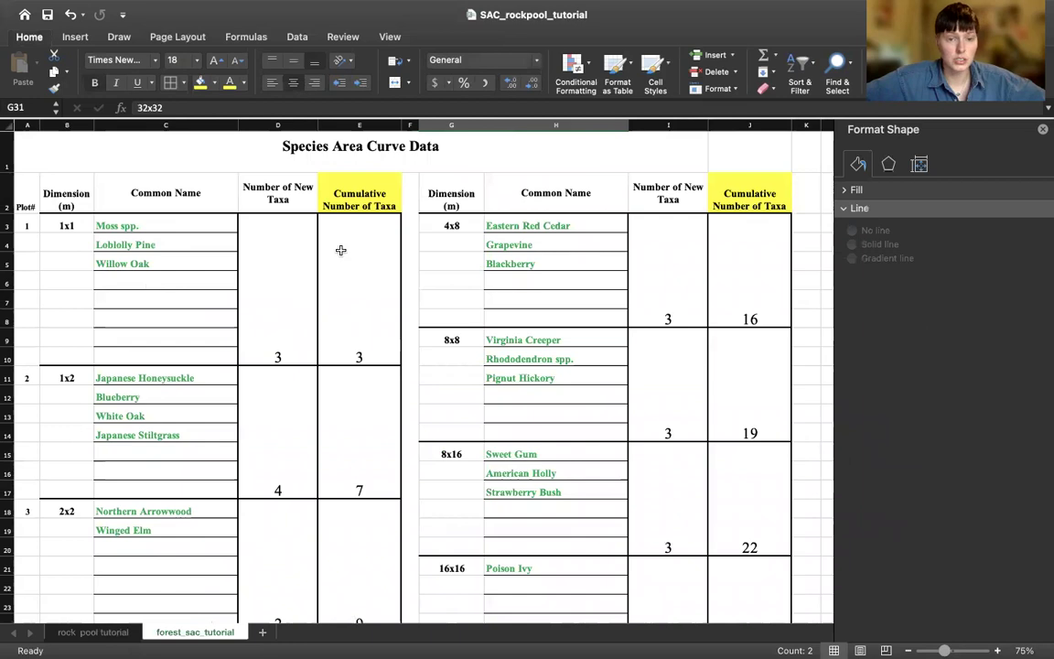
pyautogui.click(156, 228)
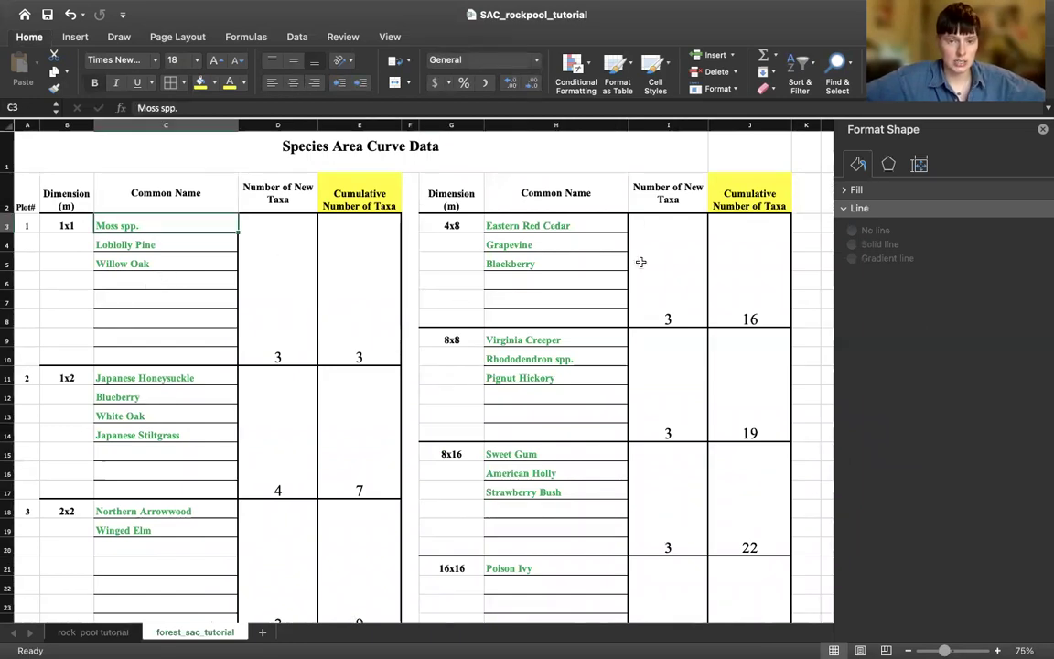
pyautogui.scroll(-1, 284, 265)
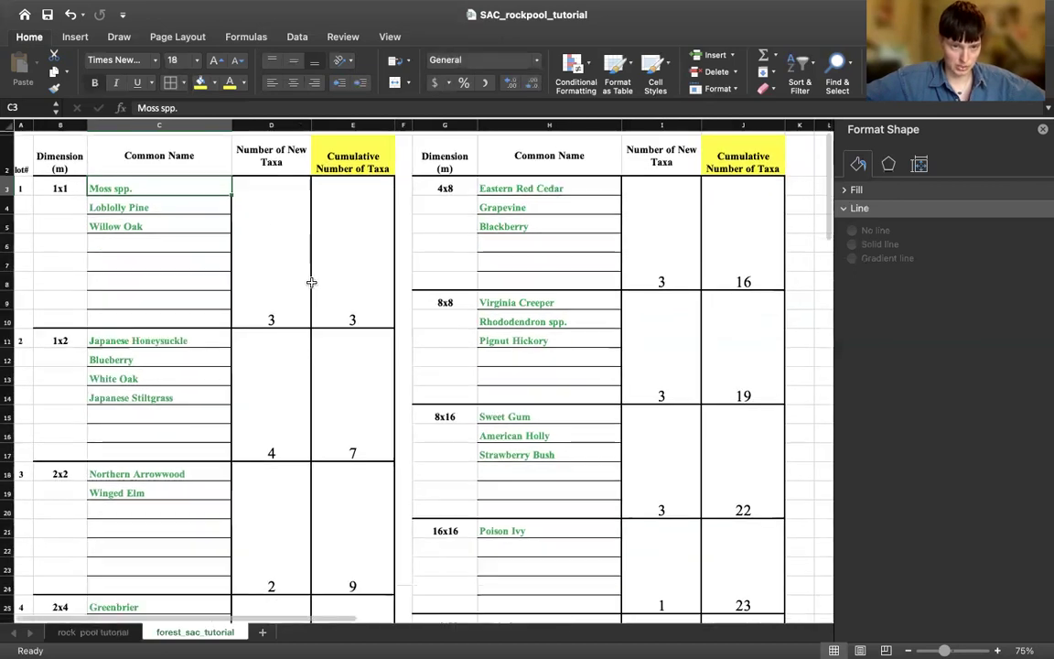
pyautogui.scroll(1, 310, 280)
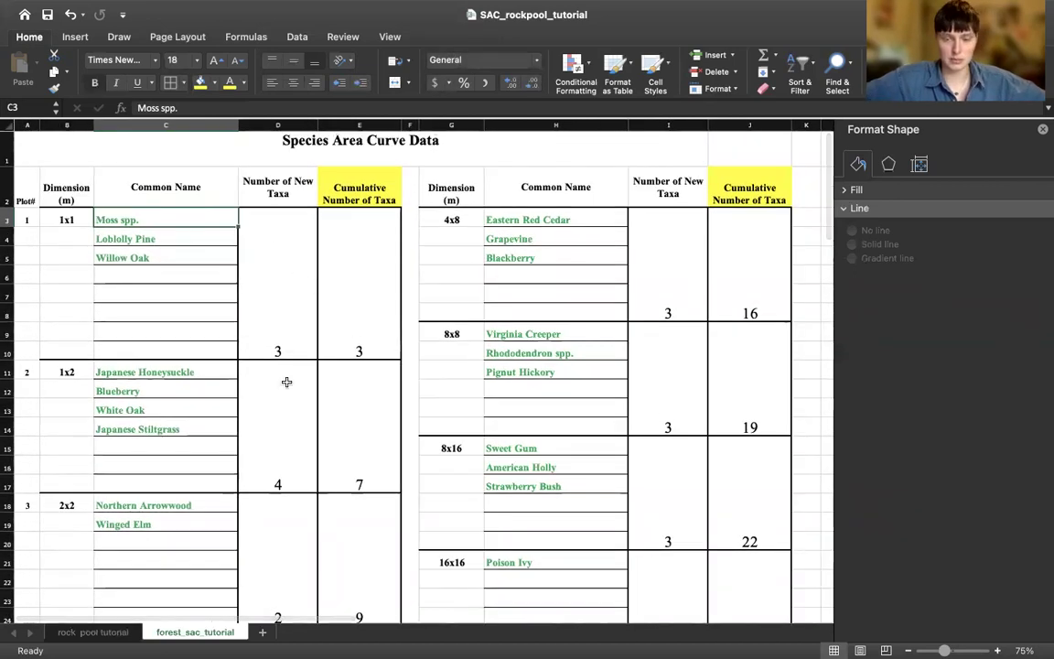
pyautogui.scroll(-2, 326, 409)
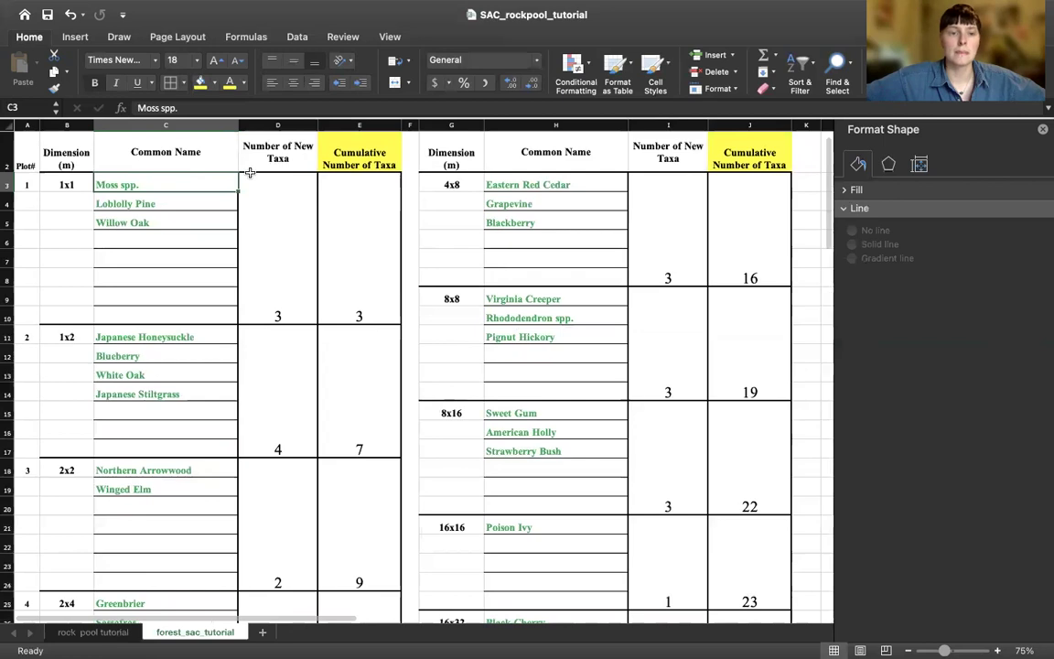
pyautogui.click(187, 152)
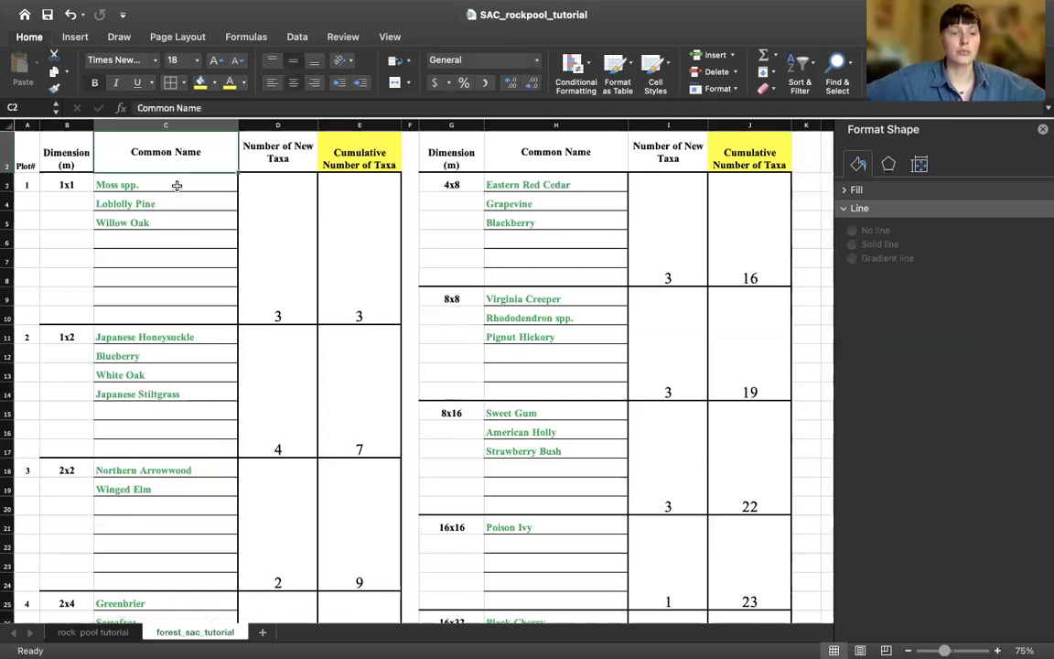
pyautogui.moveTo(174, 184); pyautogui.dragTo(164, 220)
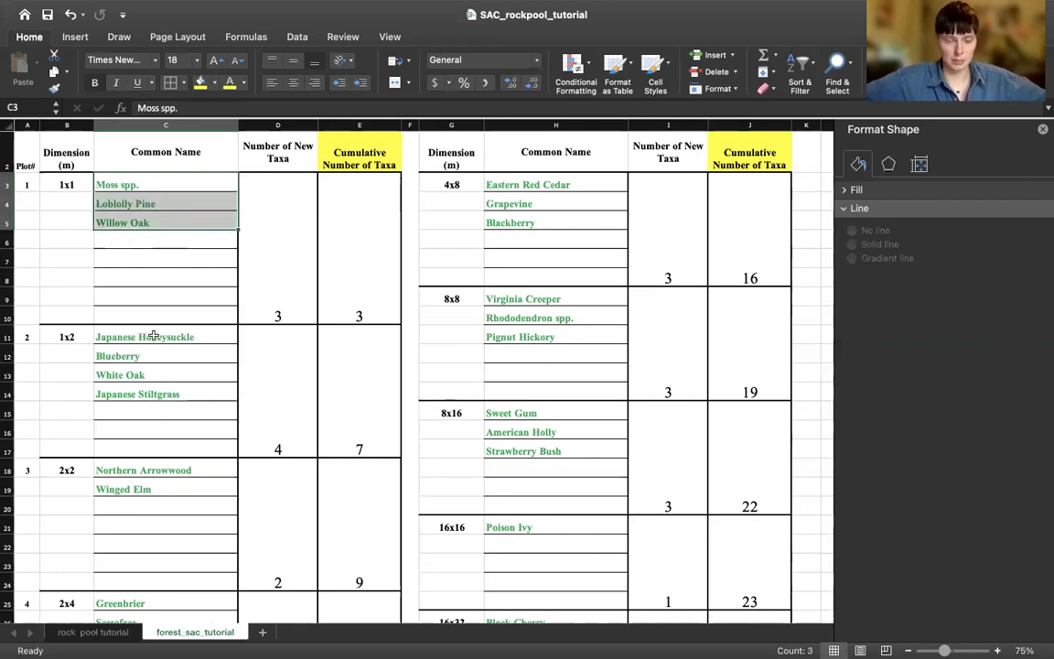
pyautogui.moveTo(158, 337); pyautogui.dragTo(153, 393)
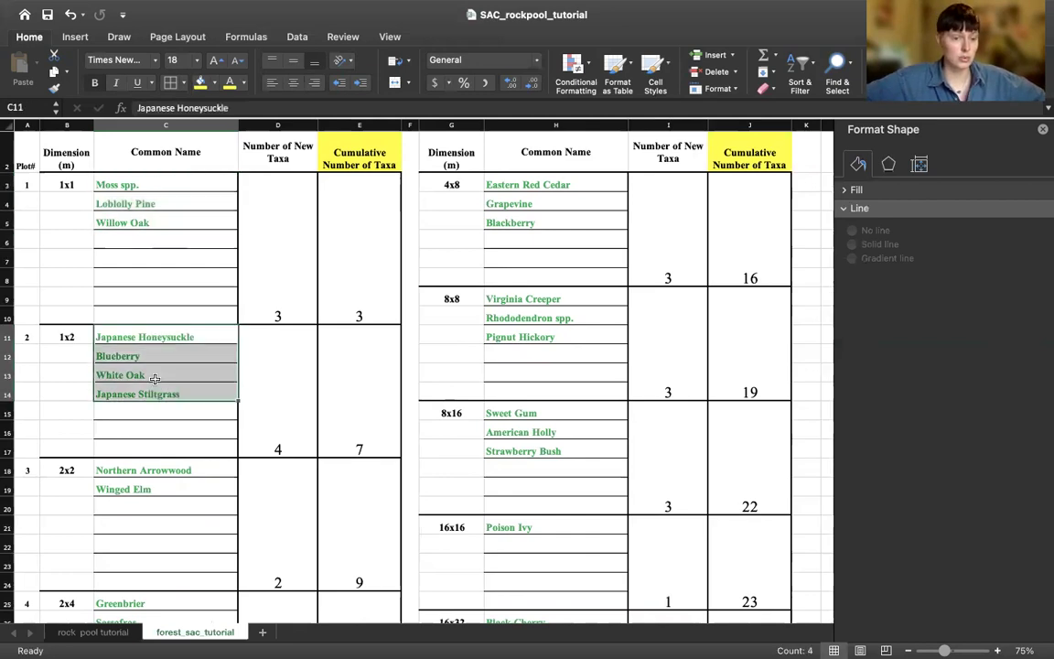
pyautogui.moveTo(142, 217); pyautogui.dragTo(141, 181)
pyautogui.click(259, 189)
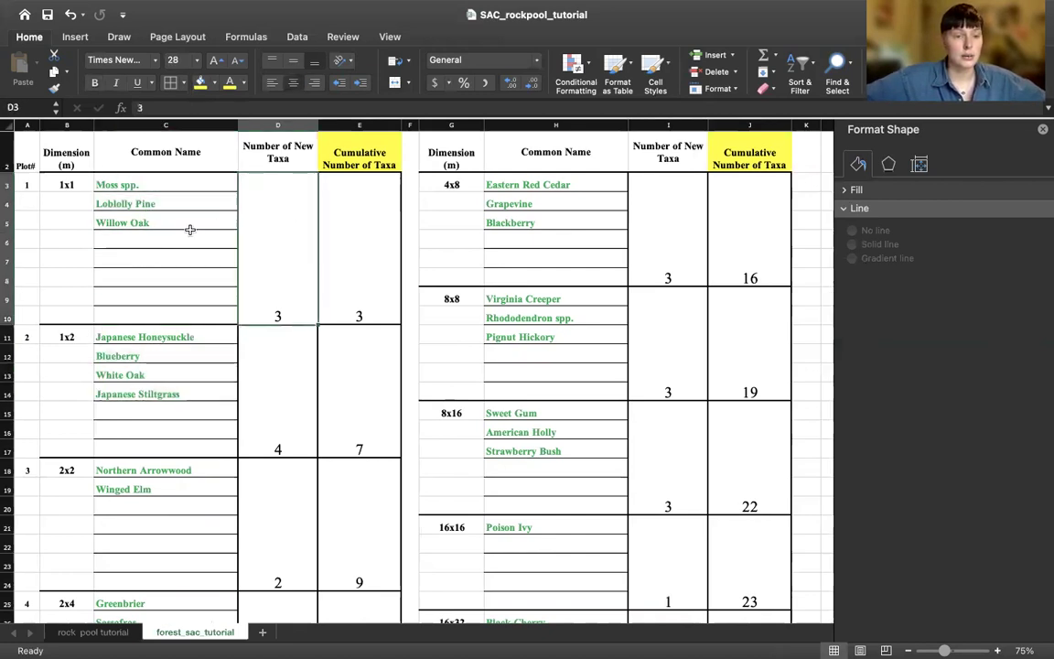
pyautogui.moveTo(193, 239)
pyautogui.mouseDown()
pyautogui.moveTo(189, 186)
pyautogui.moveTo(183, 228)
pyautogui.mouseUp()
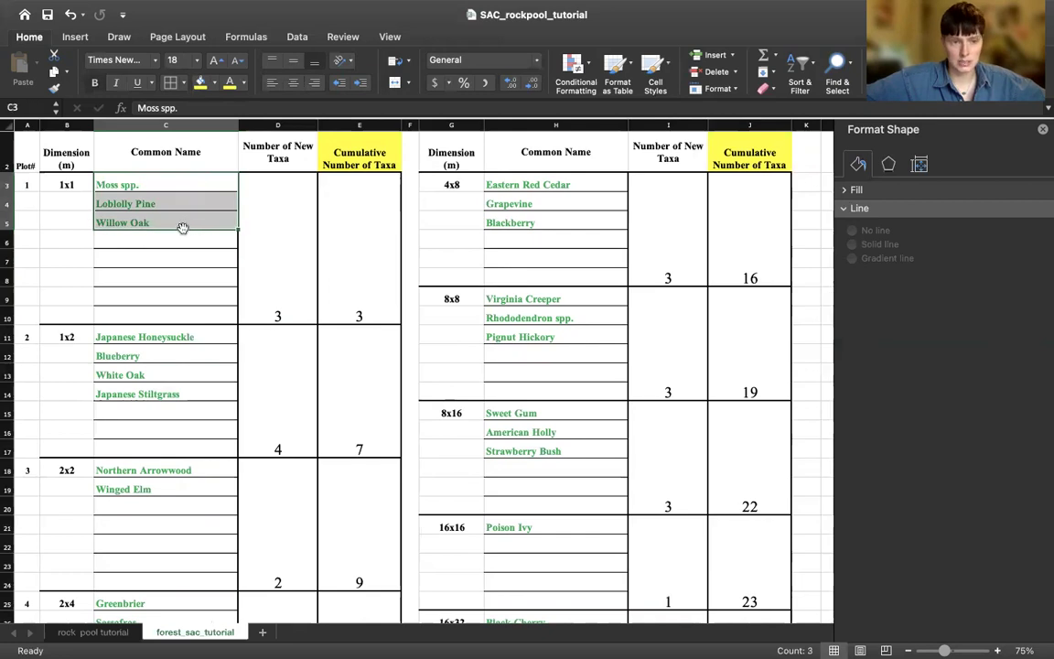
pyautogui.moveTo(142, 332); pyautogui.dragTo(129, 393)
pyautogui.click(254, 242)
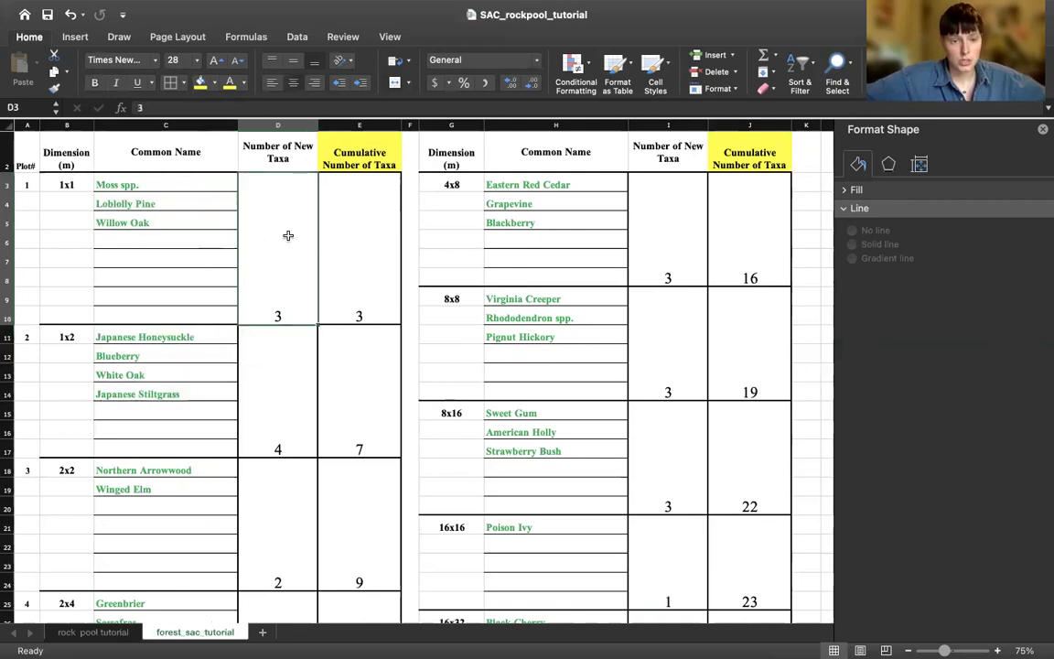
pyautogui.click(365, 235)
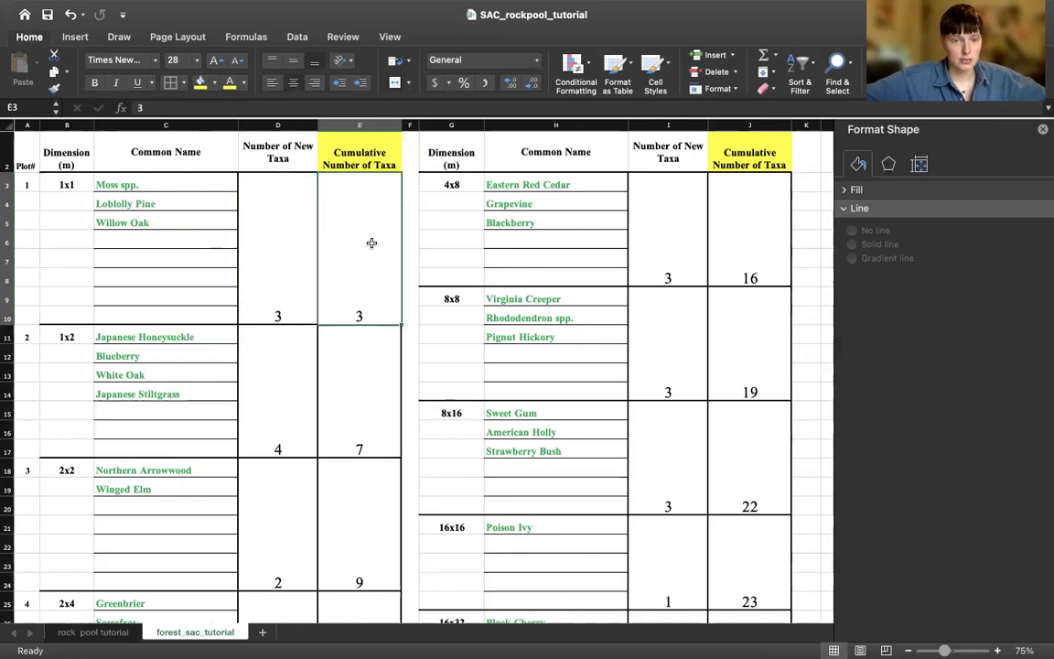
pyautogui.click(353, 353)
pyautogui.click(353, 239)
pyautogui.click(287, 247)
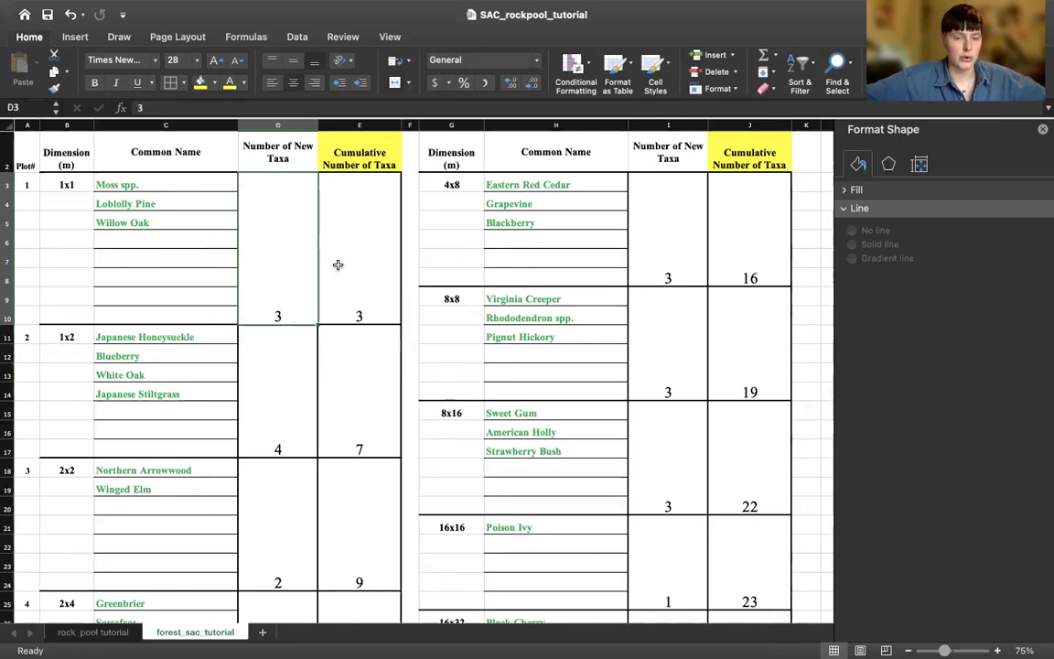
pyautogui.scroll(-3, 370, 376)
pyautogui.hscroll(1, 374, 376)
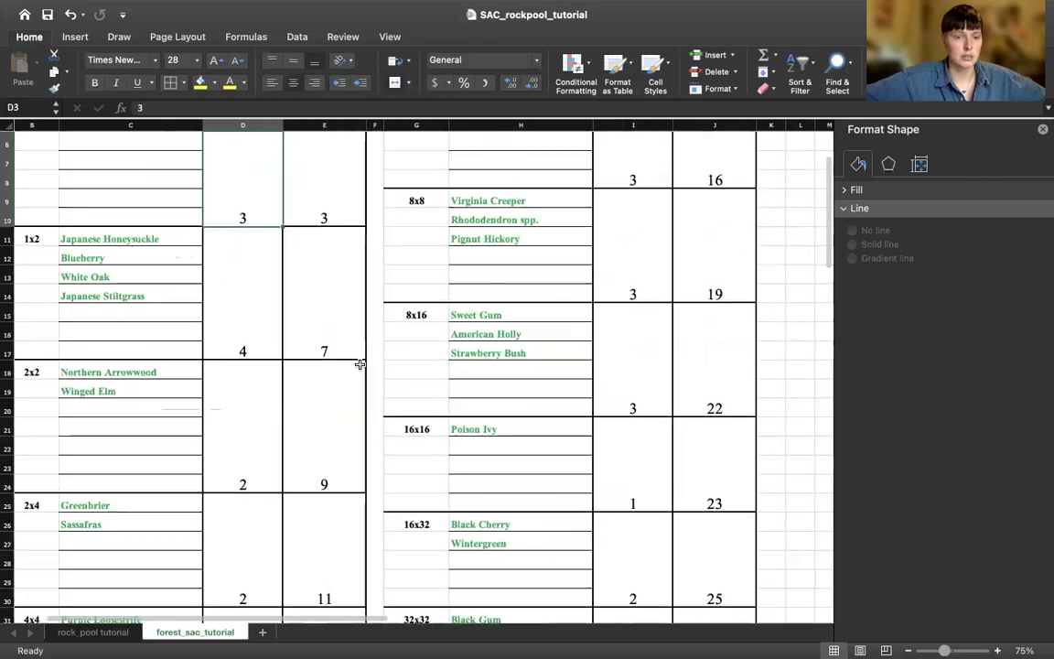
pyautogui.scroll(1, 358, 364)
pyautogui.scroll(3, 238, 199)
pyautogui.hscroll(-1, 237, 199)
pyautogui.moveTo(144, 201); pyautogui.dragTo(146, 240)
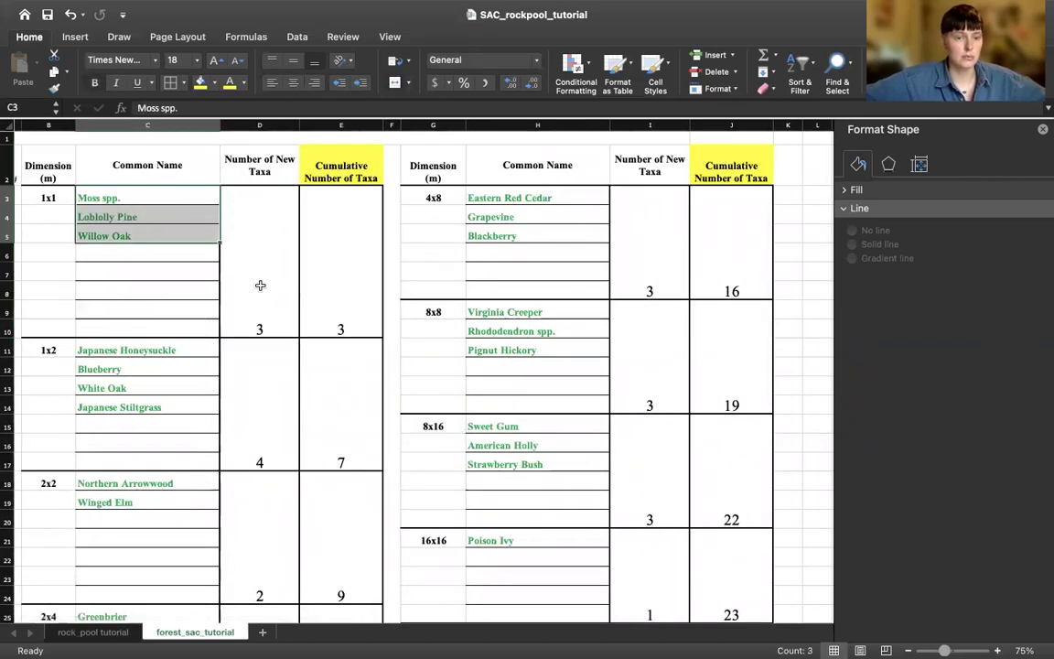
pyautogui.click(260, 286)
pyautogui.moveTo(354, 267); pyautogui.dragTo(249, 313)
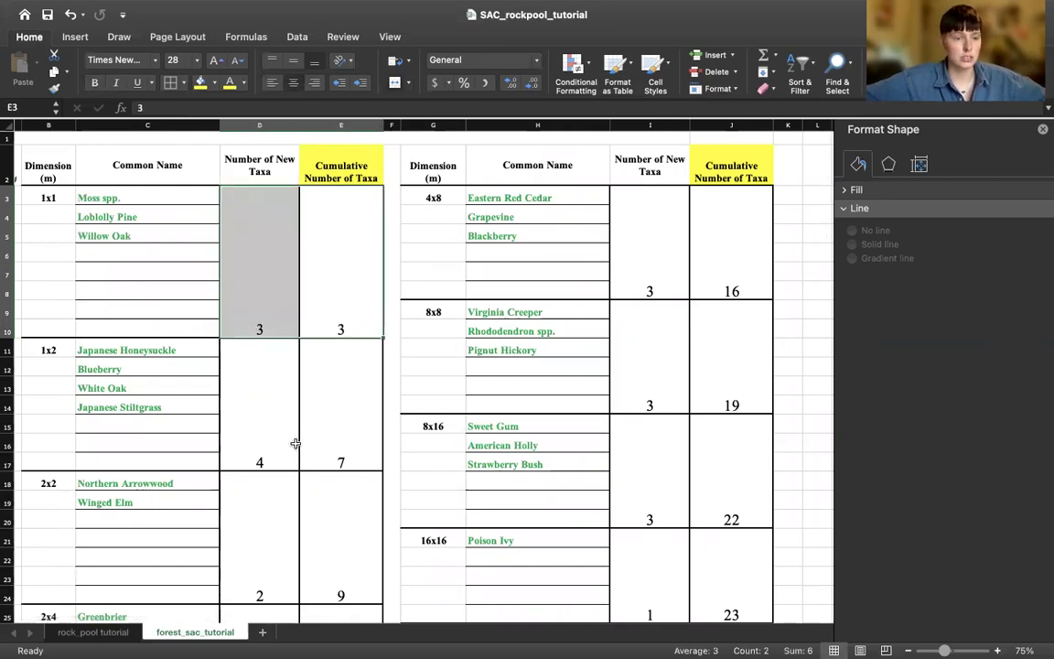
pyautogui.scroll(-2, 293, 442)
pyautogui.hscroll(-1, 275, 462)
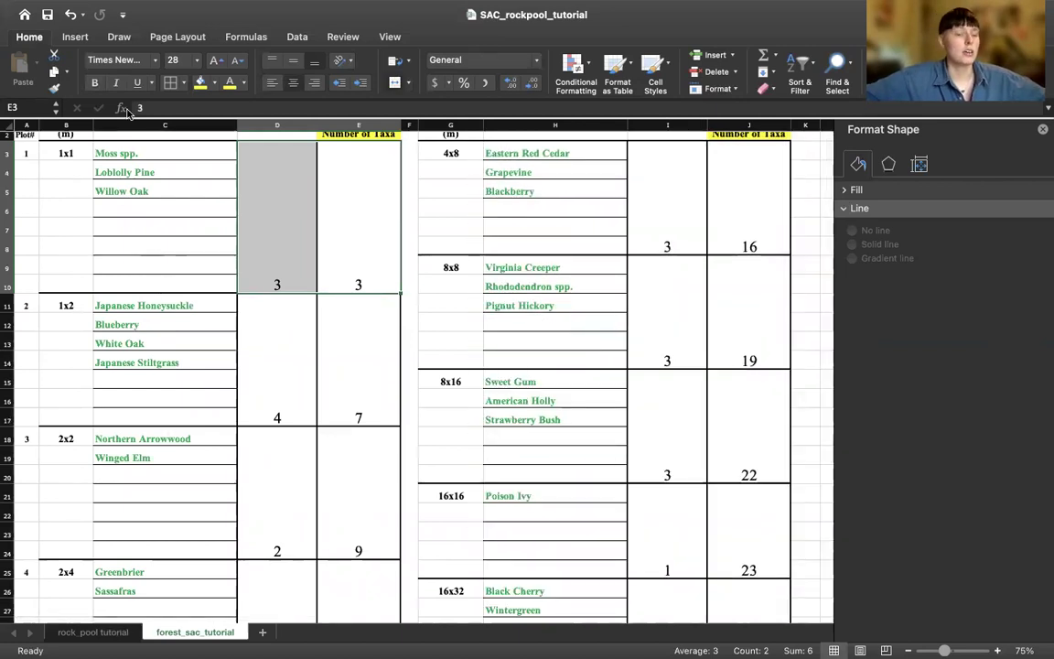
pyautogui.scroll(2, 157, 171)
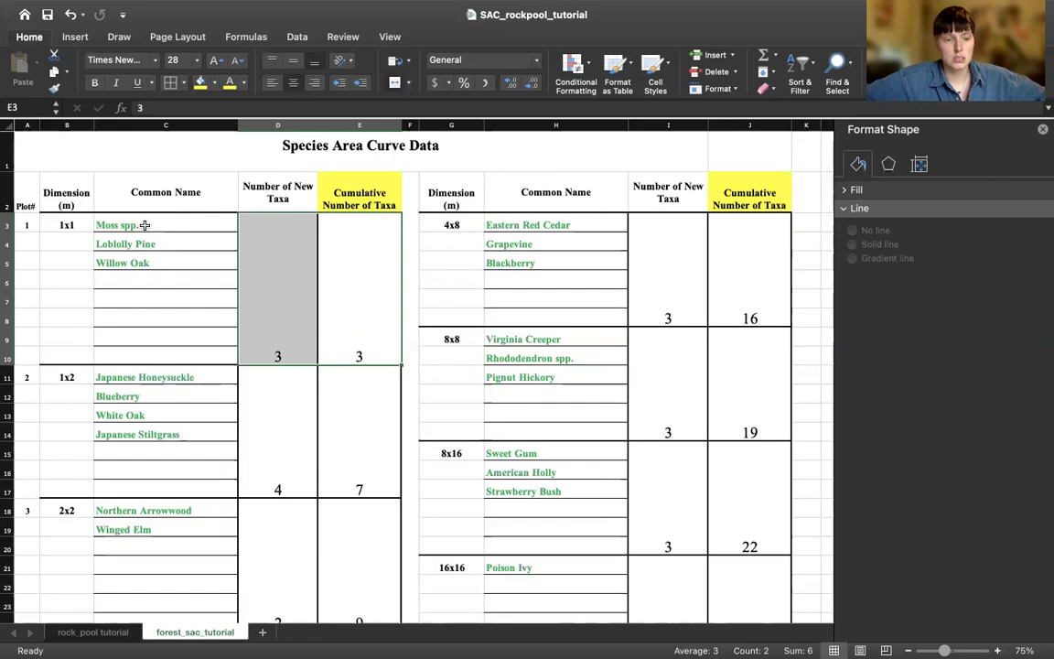
pyautogui.scroll(-2, 226, 391)
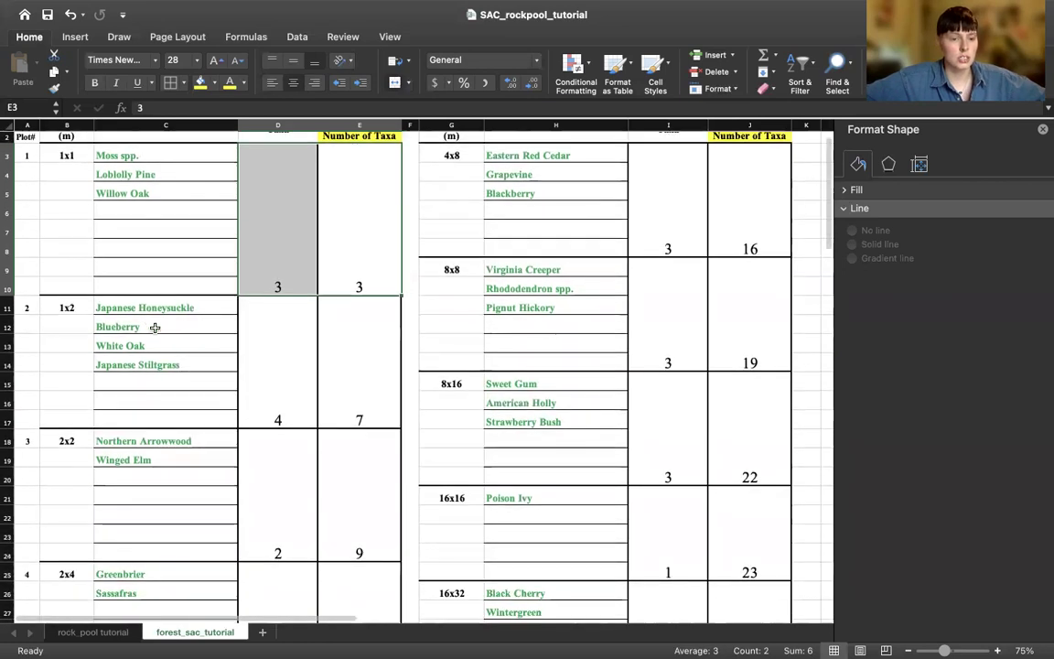
pyautogui.moveTo(147, 309); pyautogui.dragTo(147, 365)
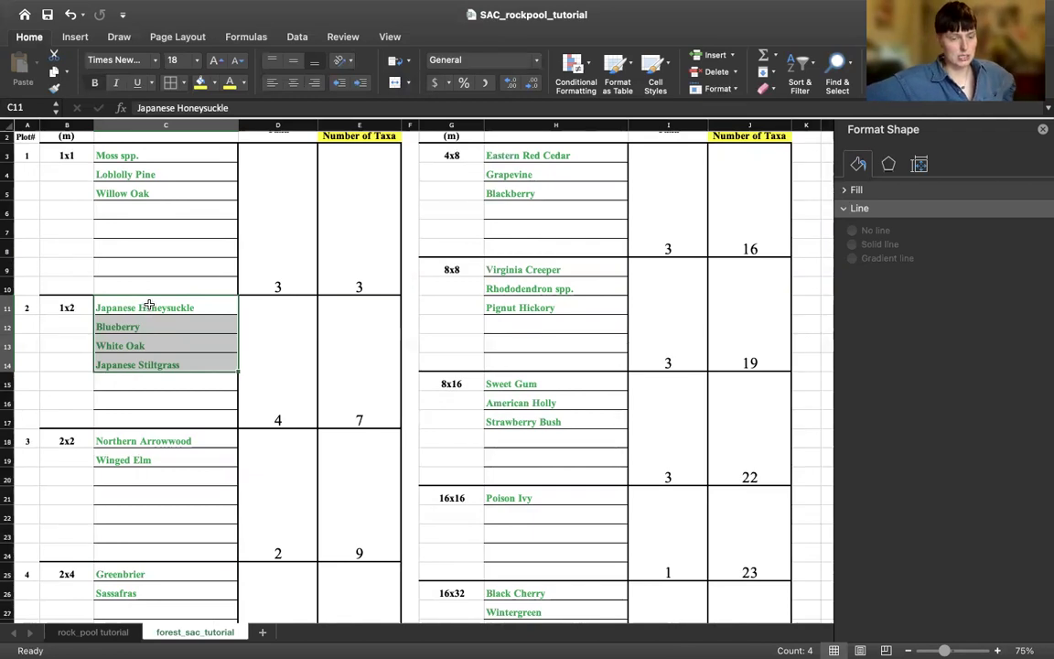
pyautogui.scroll(1, 156, 418)
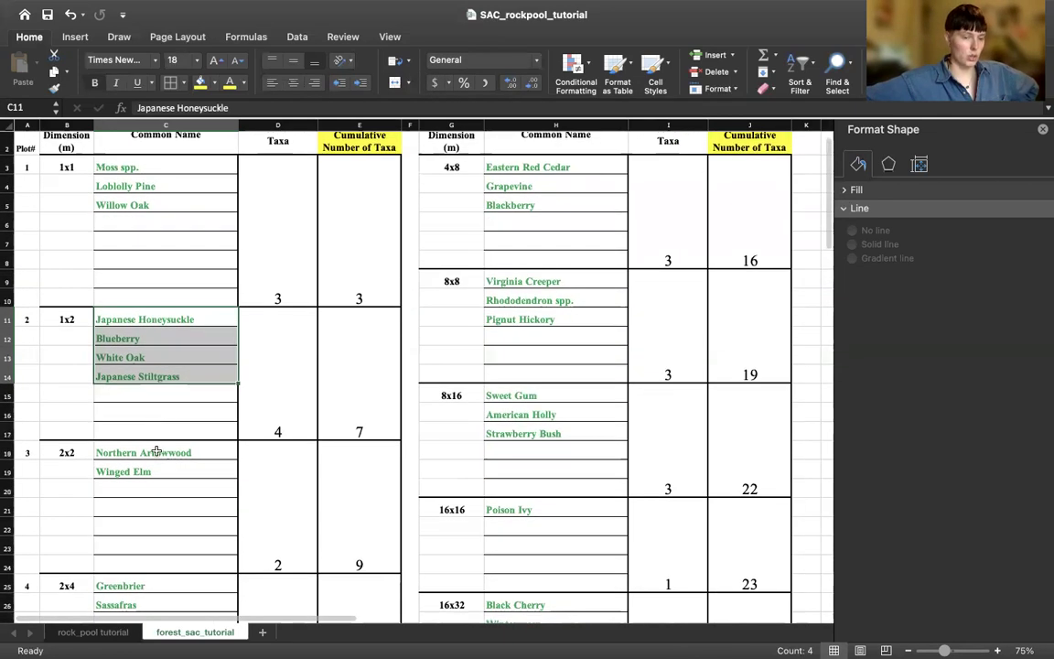
pyautogui.scroll(-1, 123, 322)
pyautogui.scroll(1, 122, 322)
pyautogui.click(135, 366)
pyautogui.moveTo(141, 302); pyautogui.dragTo(147, 357)
pyautogui.click(253, 362)
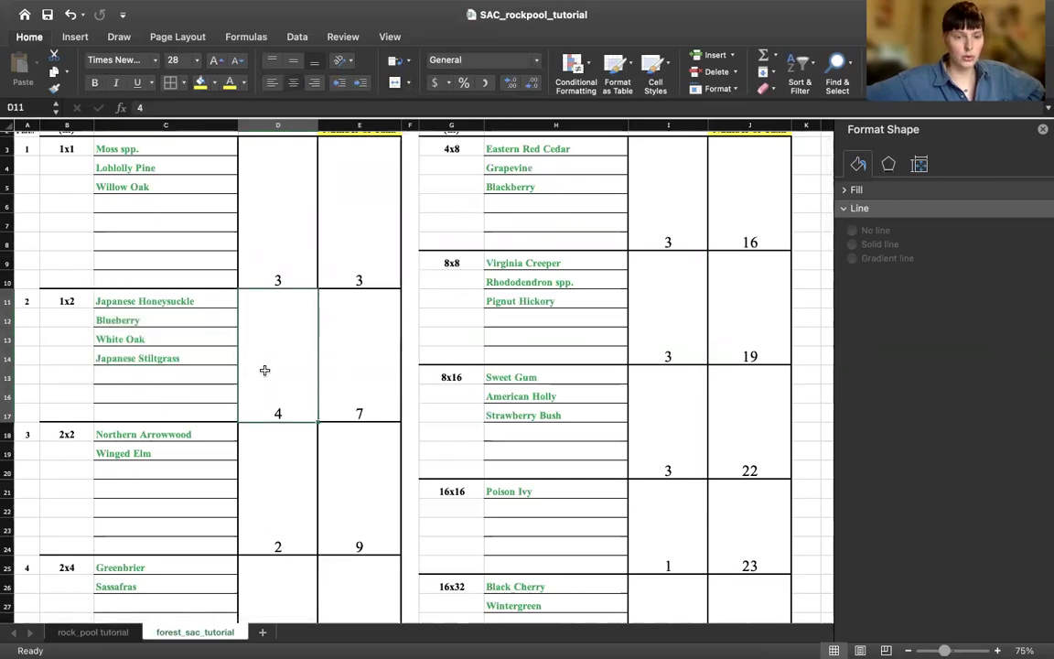
pyautogui.click(392, 222)
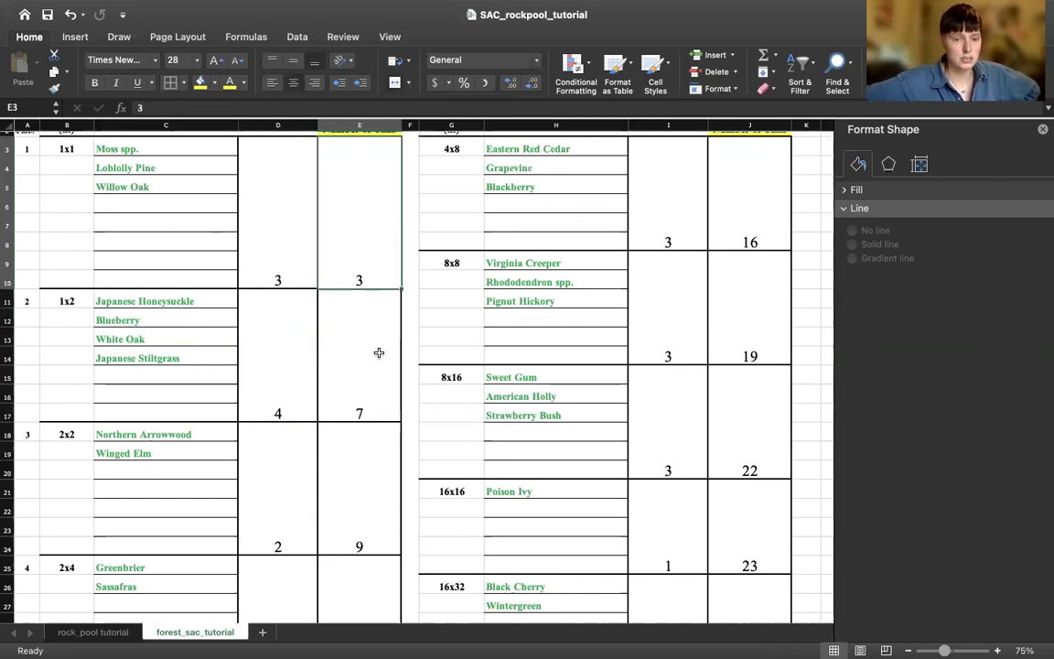
pyautogui.click(350, 390)
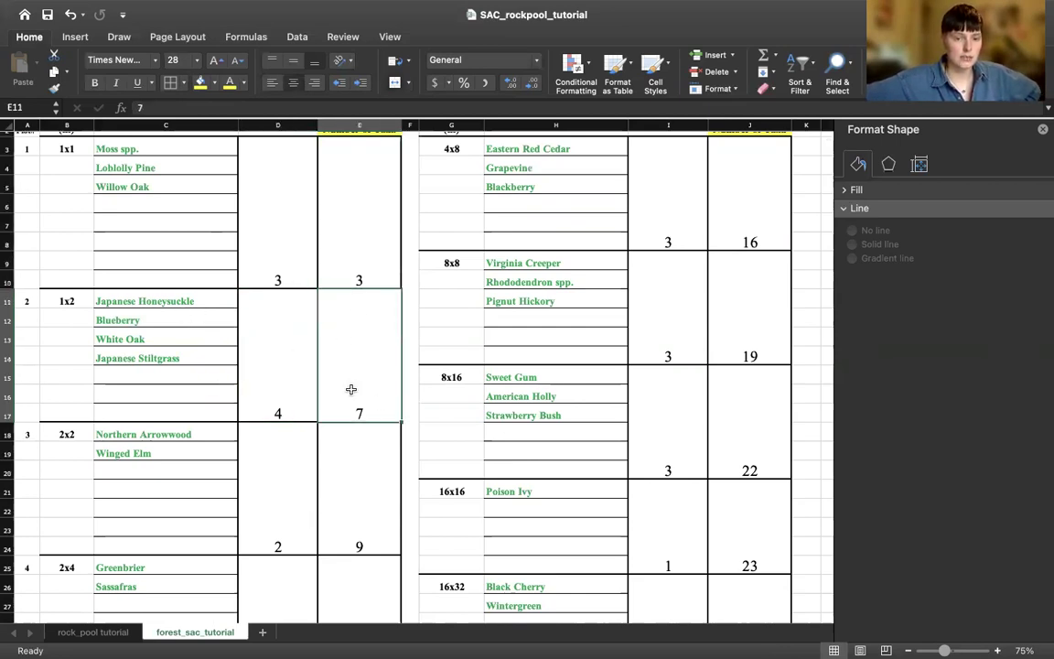
pyautogui.scroll(-3, 335, 437)
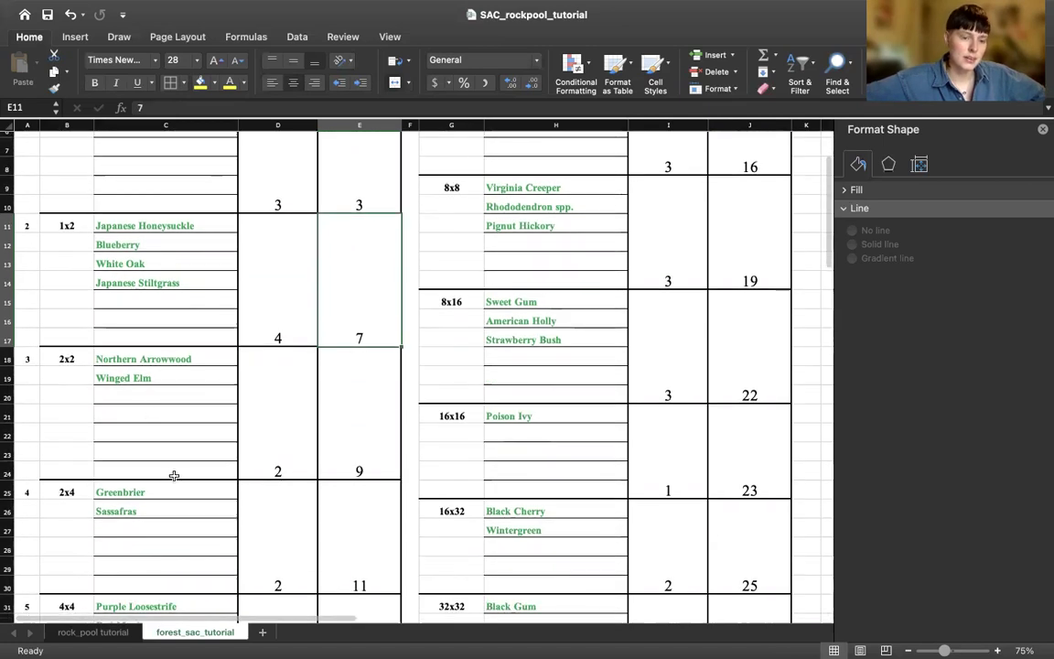
pyautogui.moveTo(151, 358); pyautogui.dragTo(162, 374)
pyautogui.click(278, 442)
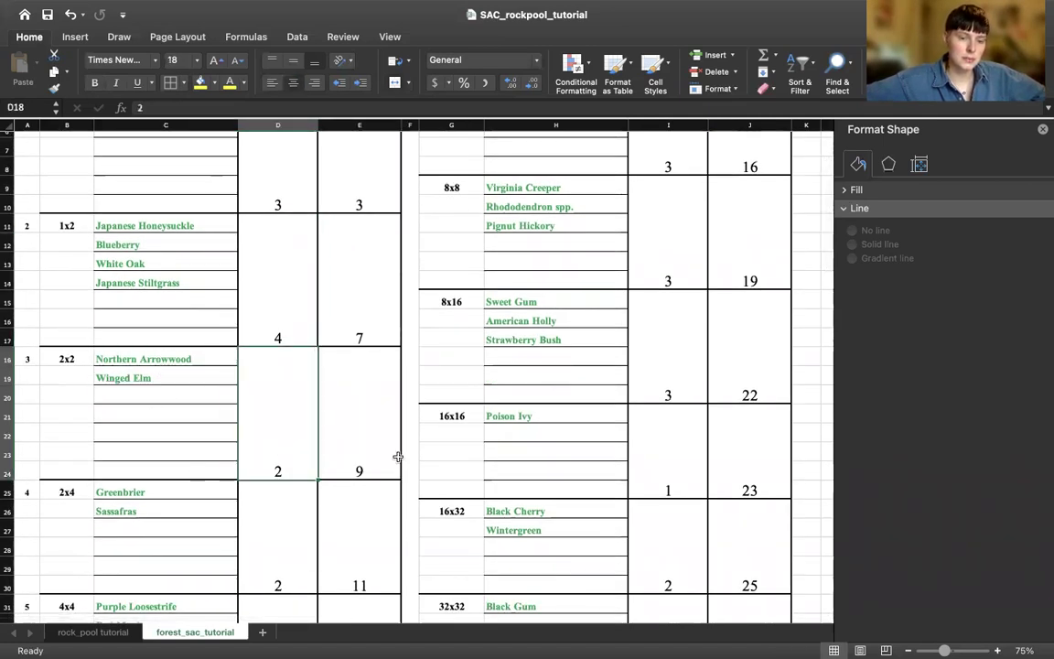
pyautogui.scroll(-3, 354, 462)
pyautogui.scroll(-2, 354, 462)
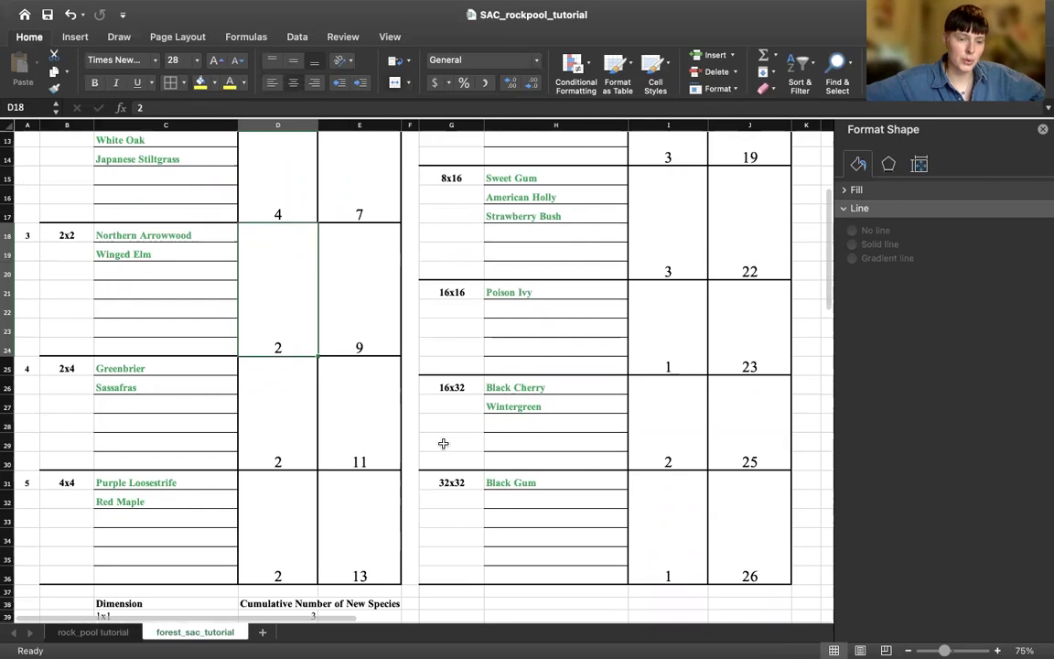
pyautogui.scroll(-3, 574, 482)
pyautogui.hscroll(1, 576, 482)
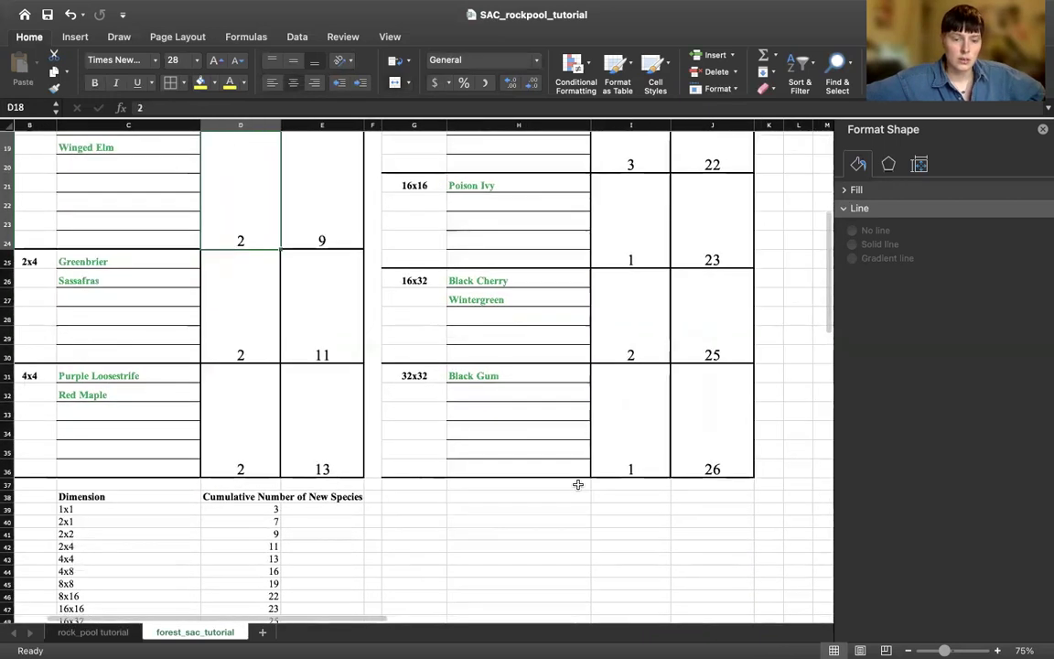
pyautogui.scroll(1, 290, 234)
# Right-align the Dimension labels in C38:C49 of the summary table
pyautogui.scroll(-3, 118, 508)
pyautogui.hscroll(-1, 119, 507)
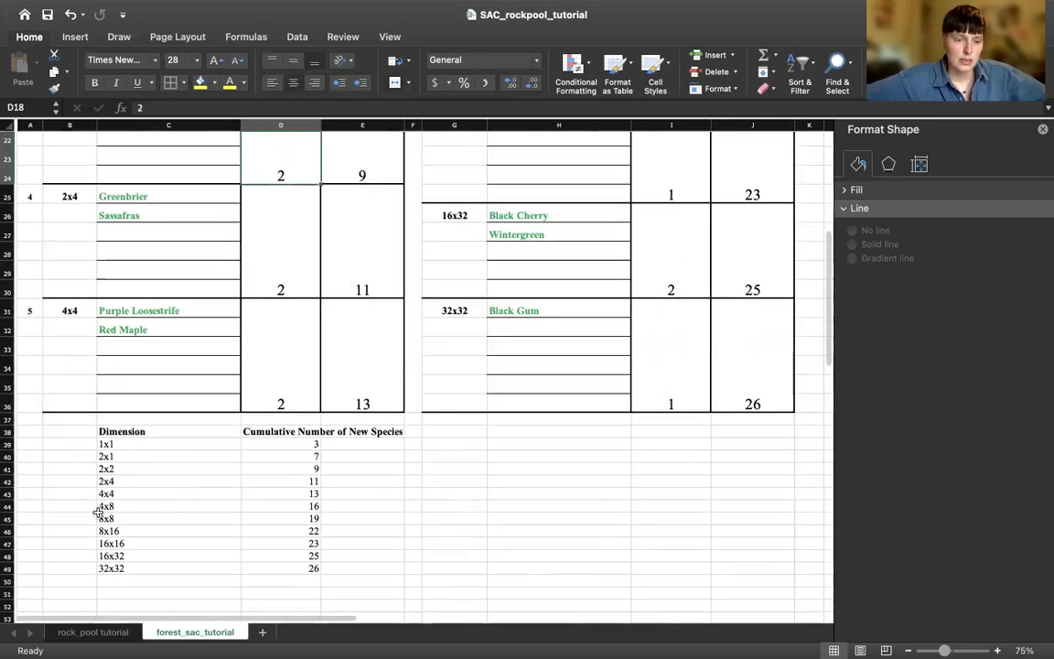
pyautogui.scroll(-3, 138, 432)
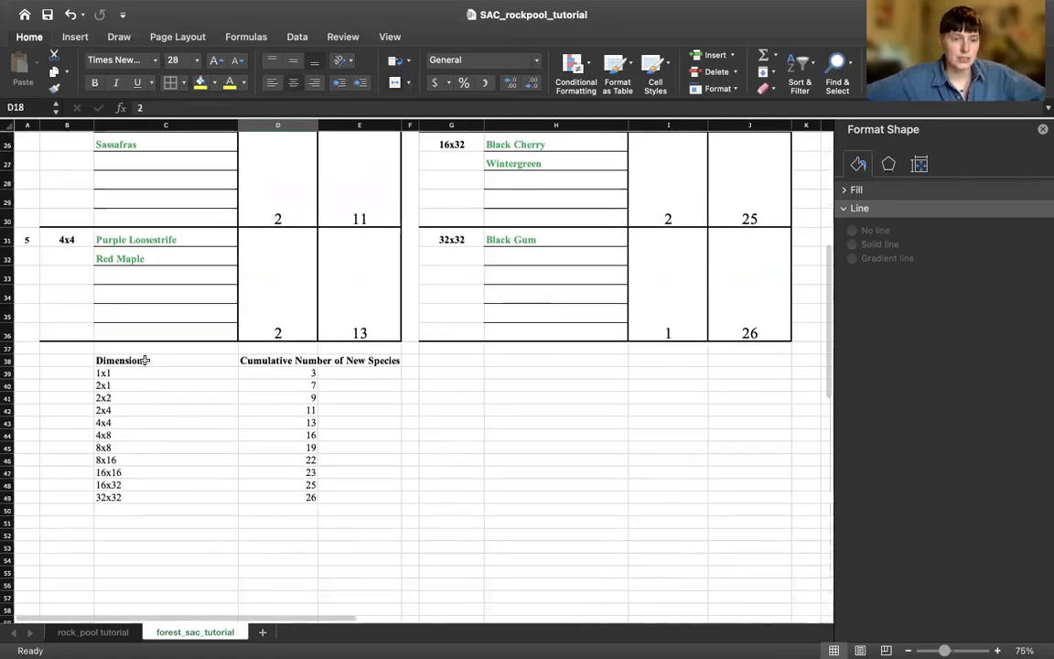
pyautogui.moveTo(145, 360); pyautogui.dragTo(149, 496)
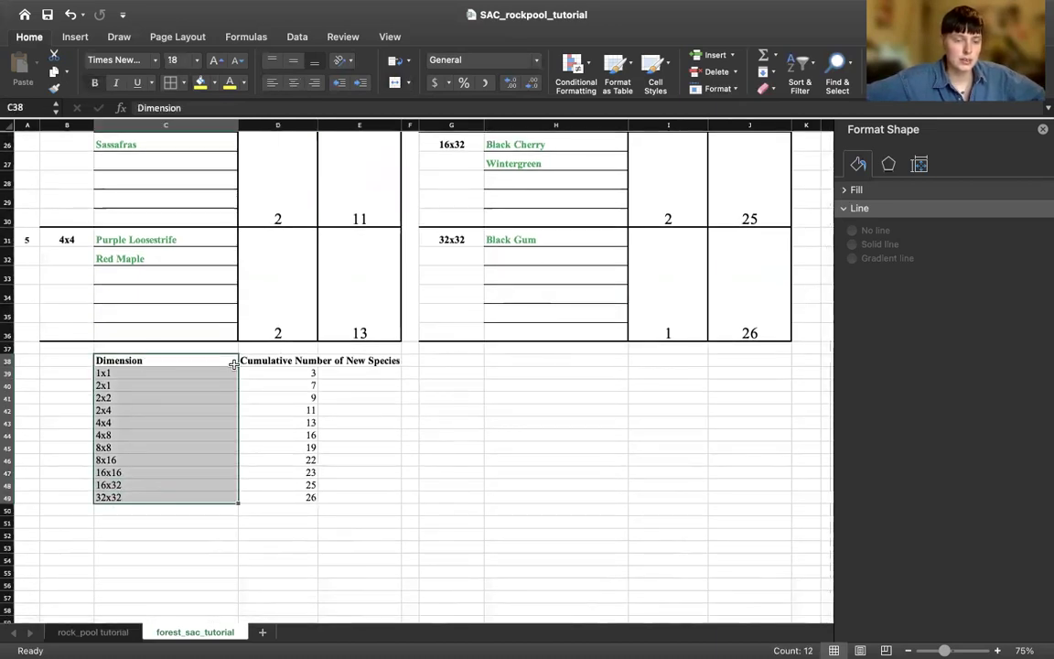
pyautogui.moveTo(264, 361); pyautogui.dragTo(240, 489)
pyautogui.moveTo(185, 360)
pyautogui.mouseDown()
pyautogui.moveTo(181, 503)
pyautogui.moveTo(189, 349)
pyautogui.moveTo(188, 360)
pyautogui.mouseUp()
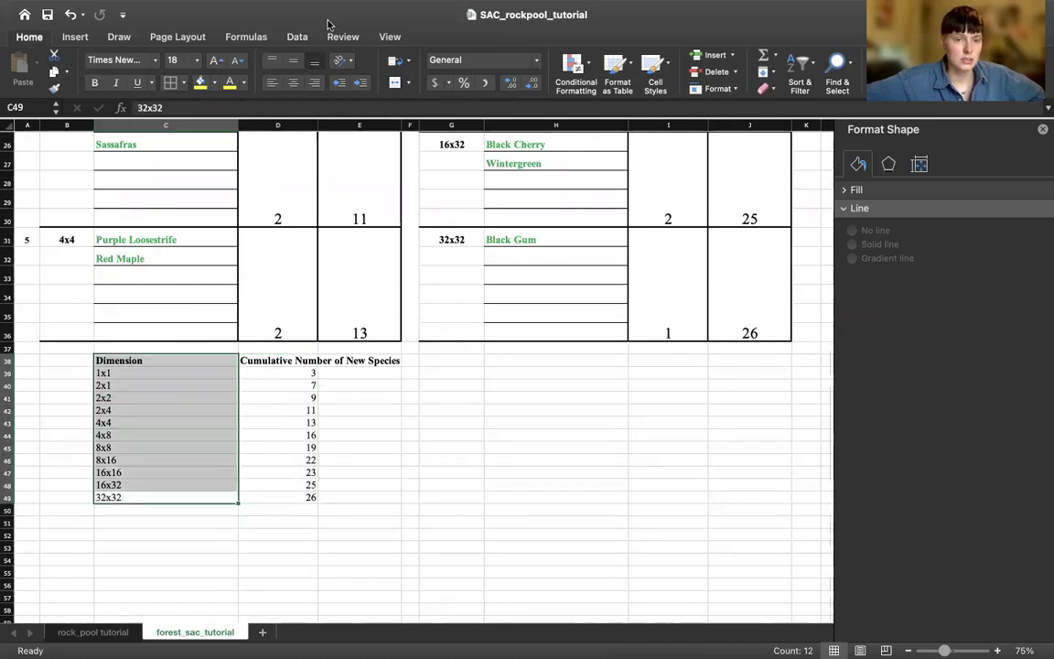
pyautogui.click(313, 82)
pyautogui.click(431, 537)
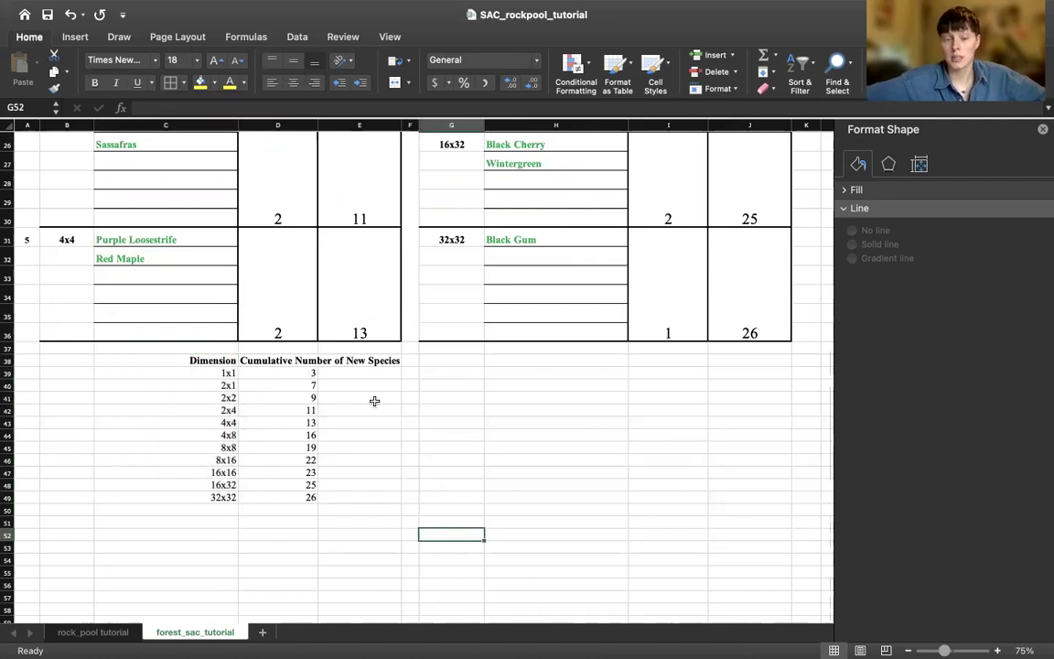
pyautogui.scroll(-2, 454, 428)
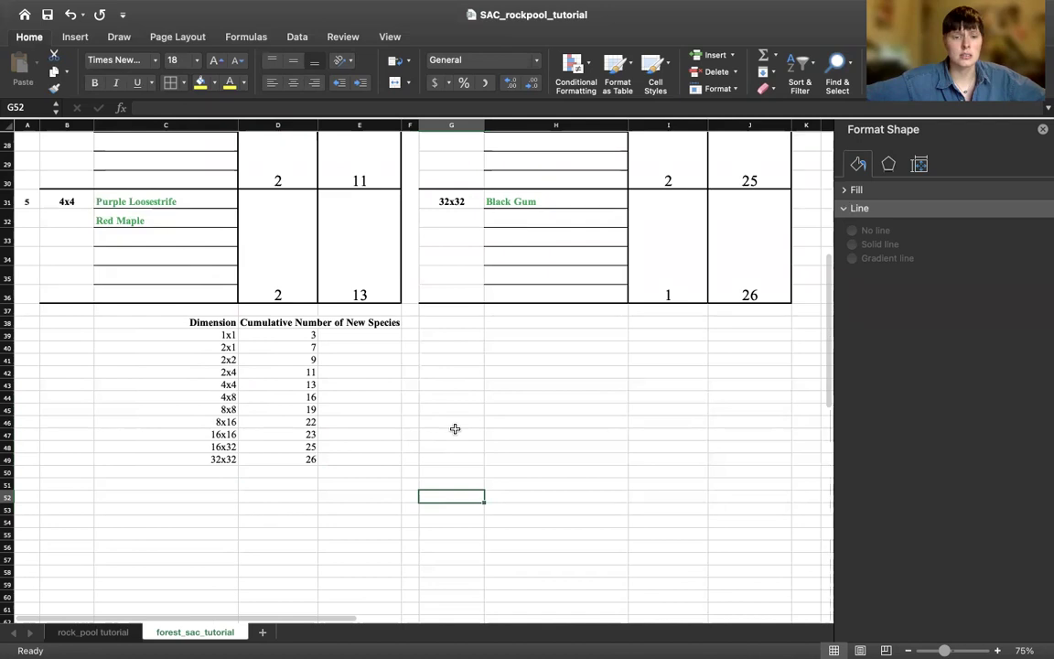
pyautogui.scroll(-3, 318, 486)
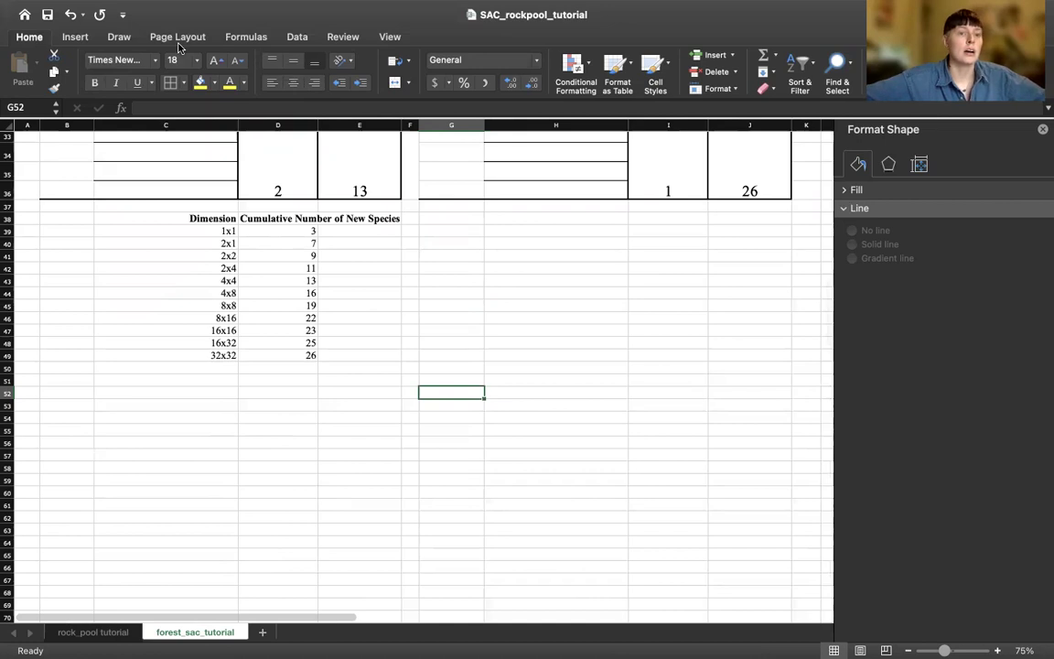
# Insert a line chart of C39:D49 cumulative species by dimension and move it below the table
pyautogui.click(75, 36)
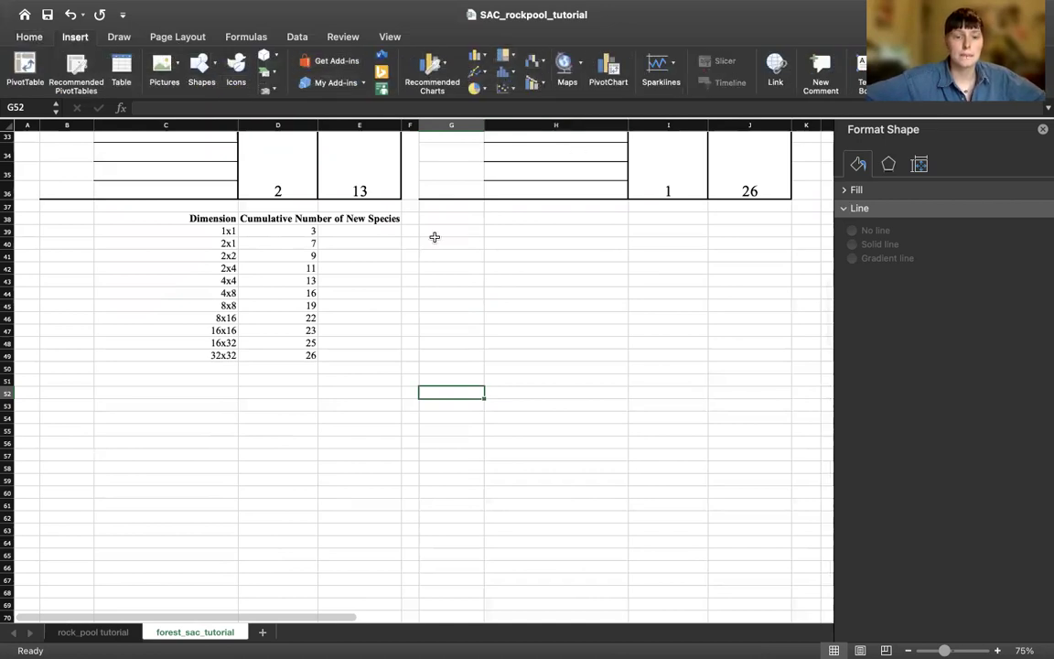
pyautogui.moveTo(211, 230); pyautogui.dragTo(277, 355)
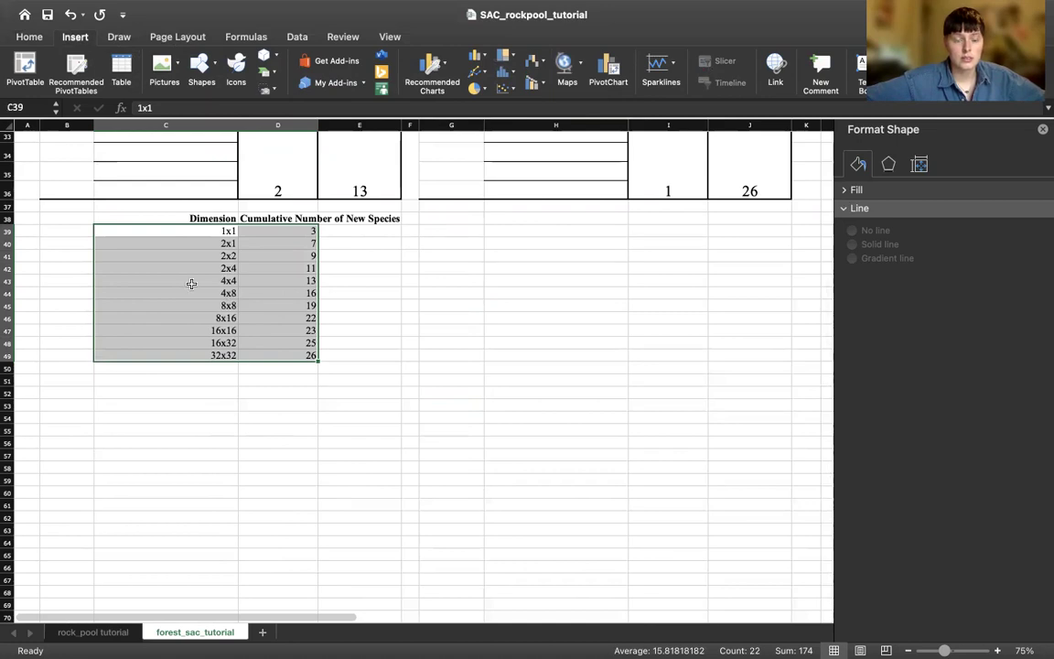
pyautogui.click(484, 75)
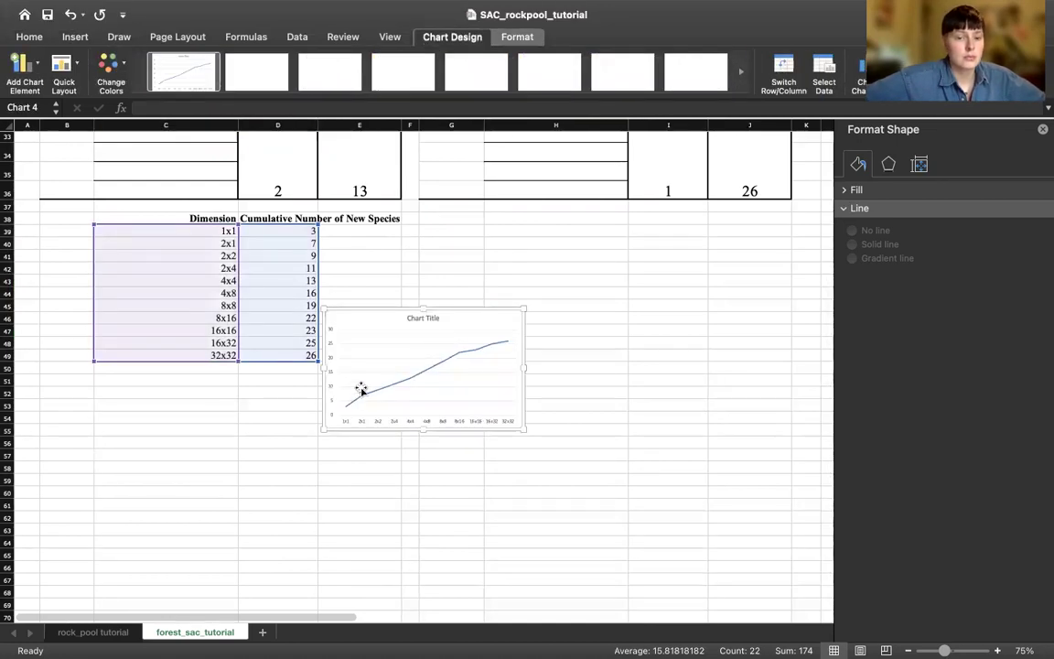
pyautogui.moveTo(383, 308); pyautogui.dragTo(251, 395)
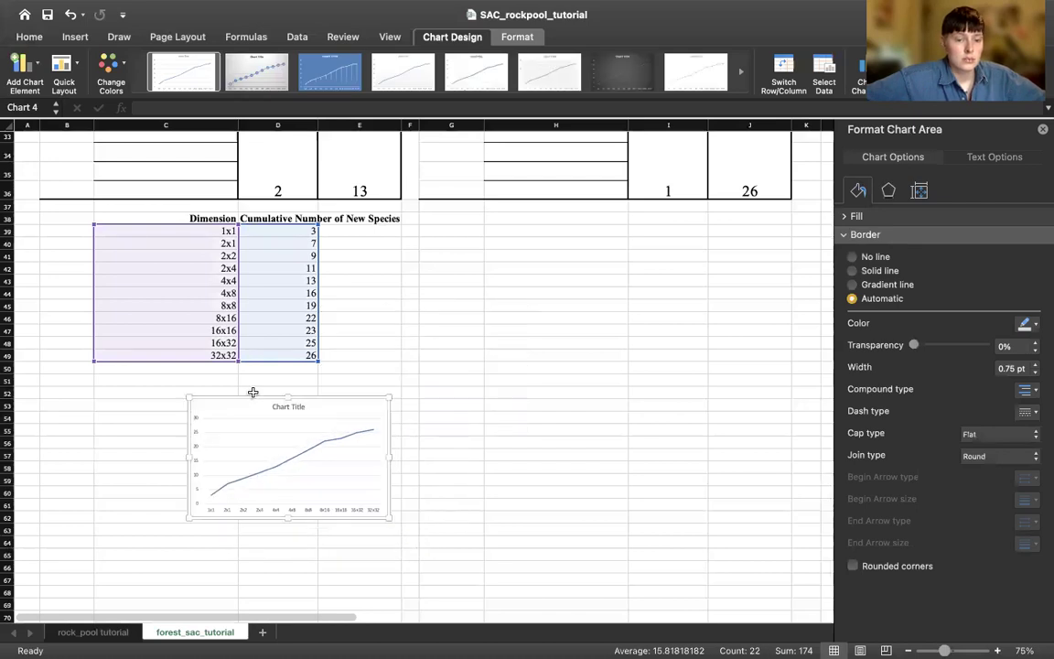
pyautogui.click(260, 472)
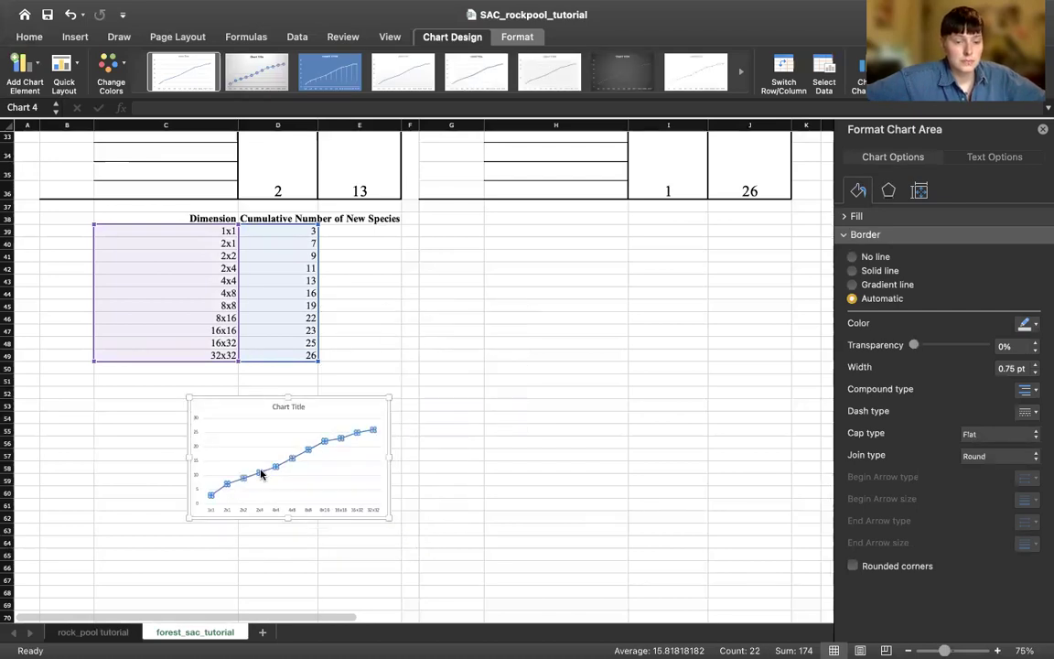
pyautogui.click(246, 401)
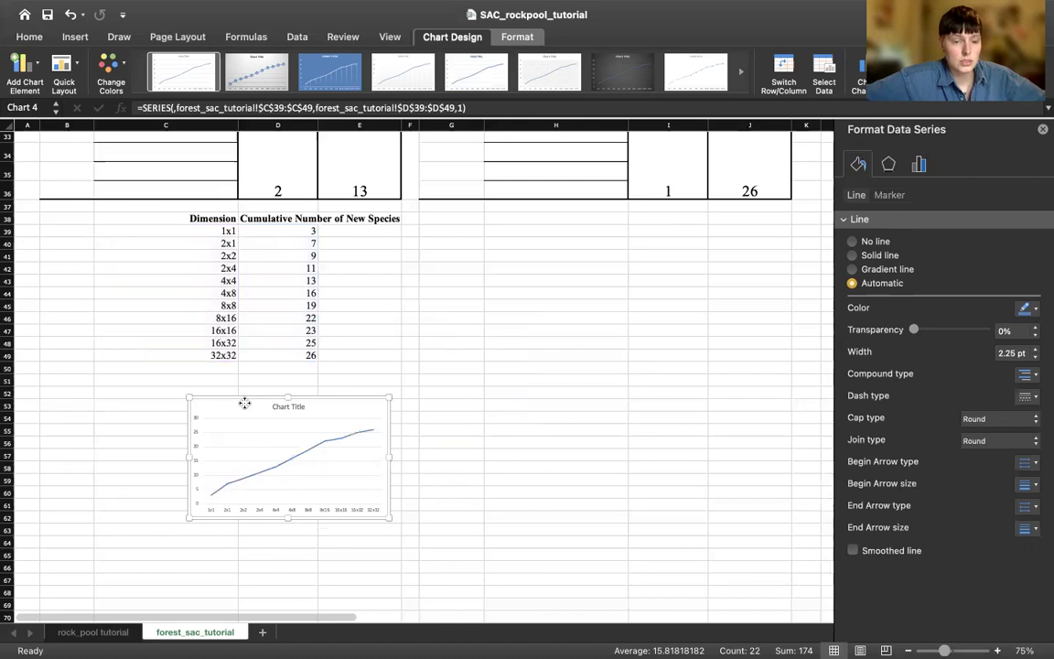
pyautogui.click(38, 68)
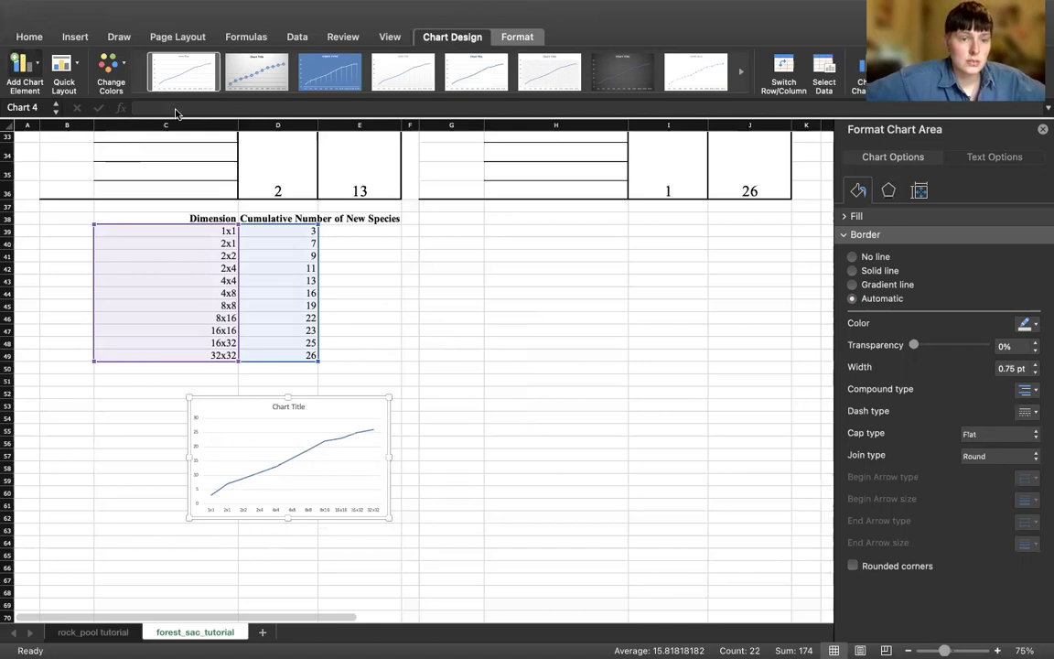
# Add primary horizontal and vertical axis titles and remove the chart title
pyautogui.click(82, 96)
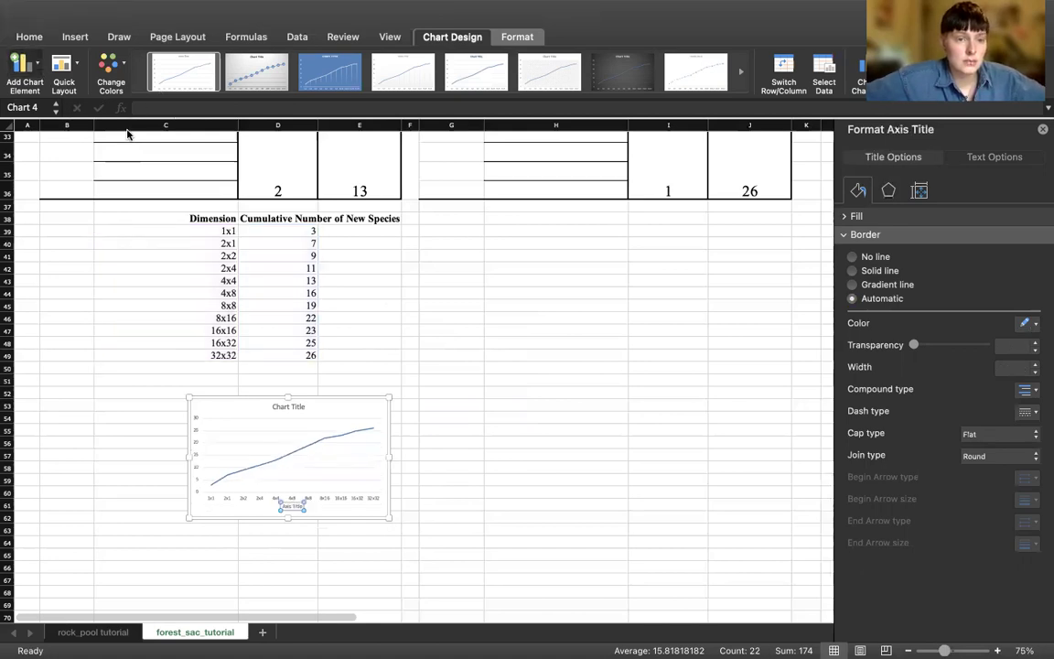
pyautogui.click(159, 138)
pyautogui.click(25, 68)
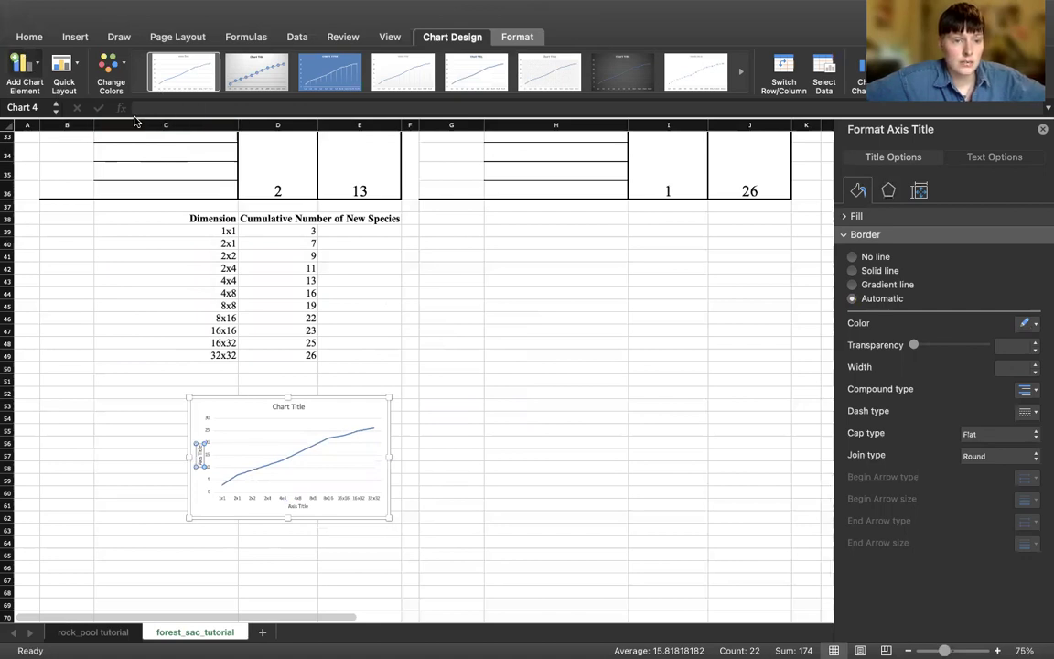
pyautogui.click(24, 69)
pyautogui.click(69, 146)
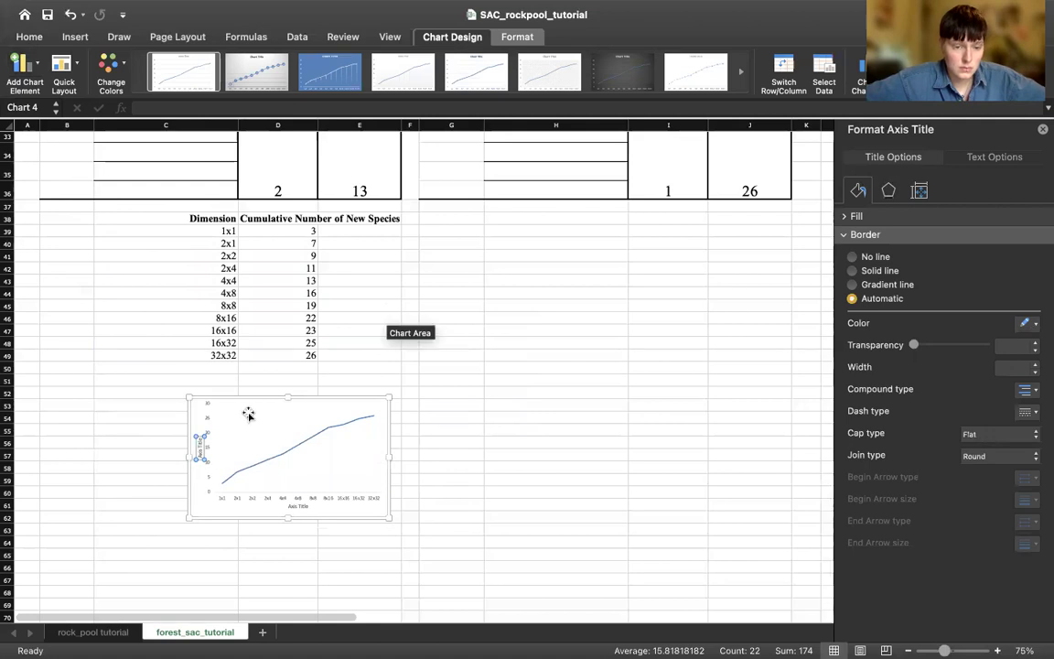
pyautogui.click(199, 405)
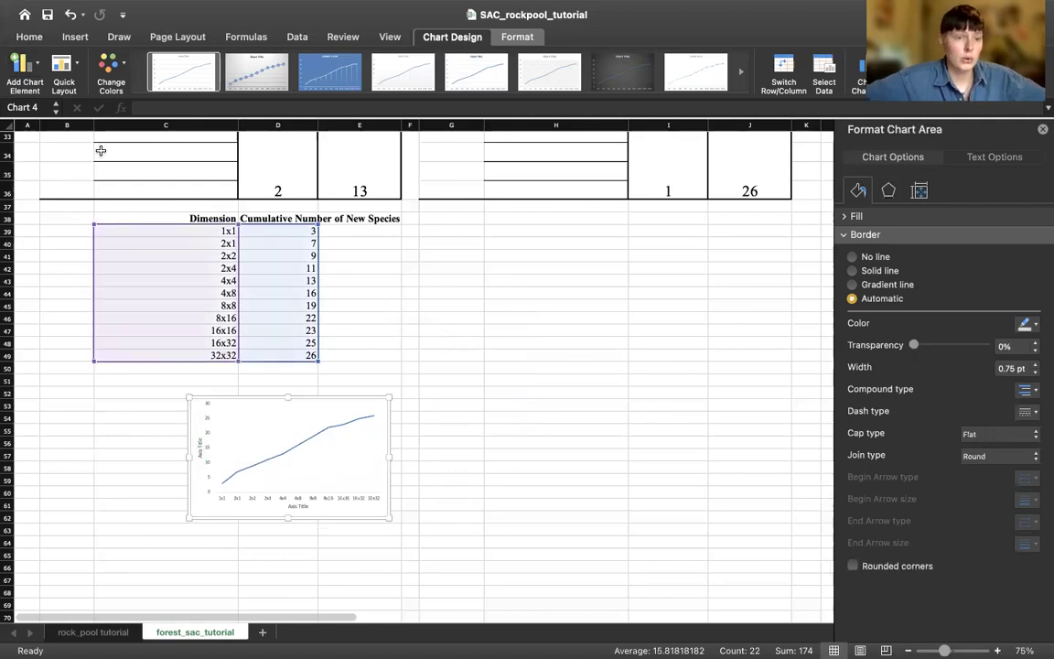
# Set all chart text to 14 pt Times New Roman
pyautogui.click(40, 40)
pyautogui.click(193, 60)
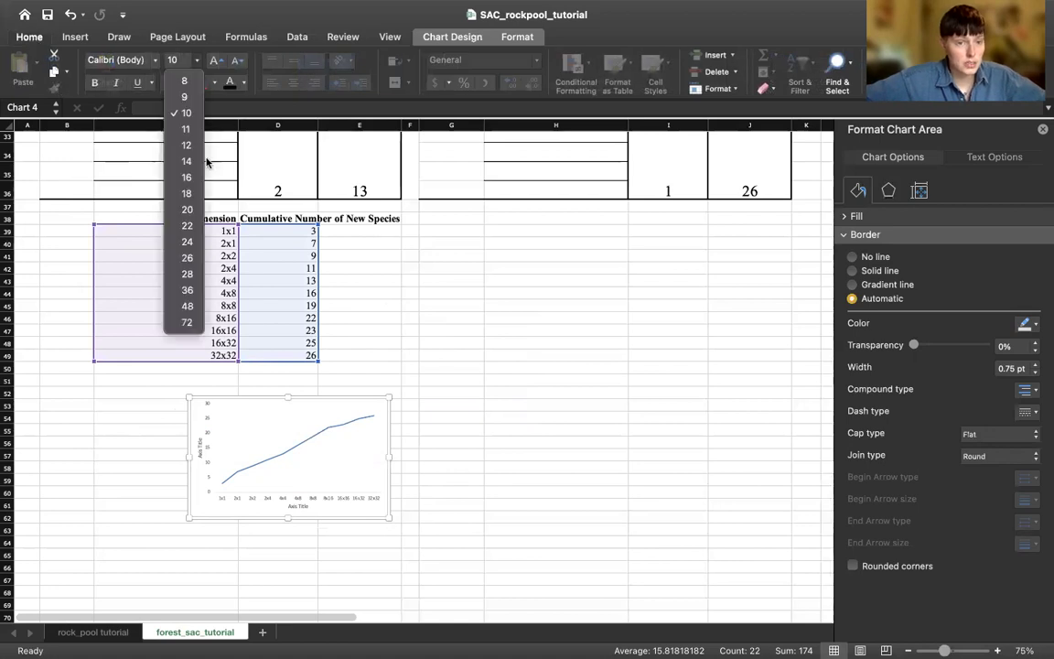
pyautogui.click(175, 124)
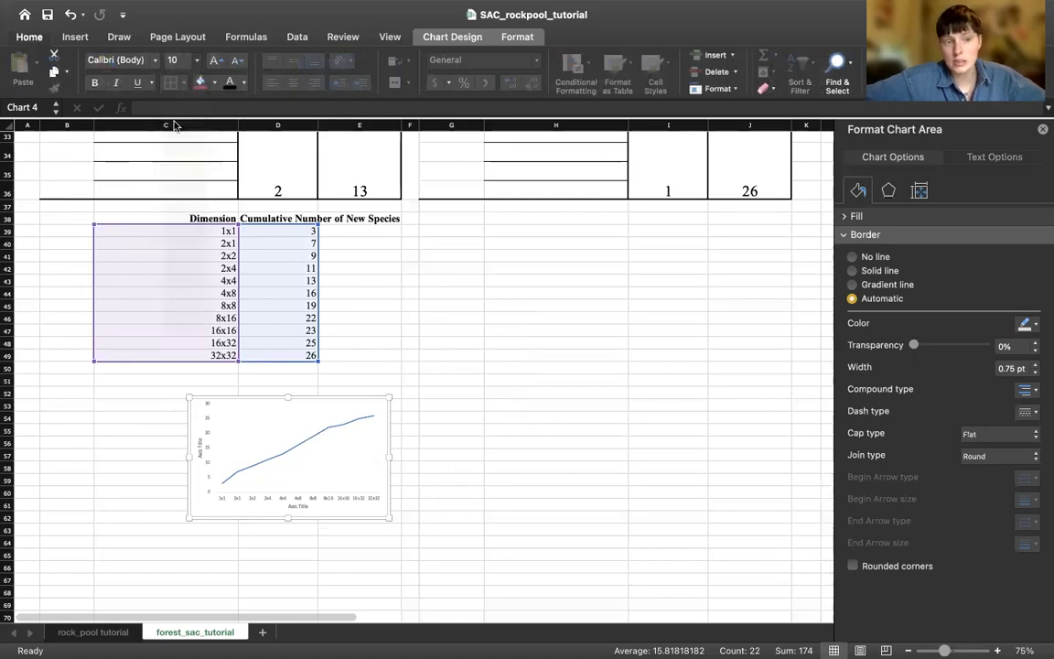
pyautogui.click(151, 61)
pyautogui.click(168, 189)
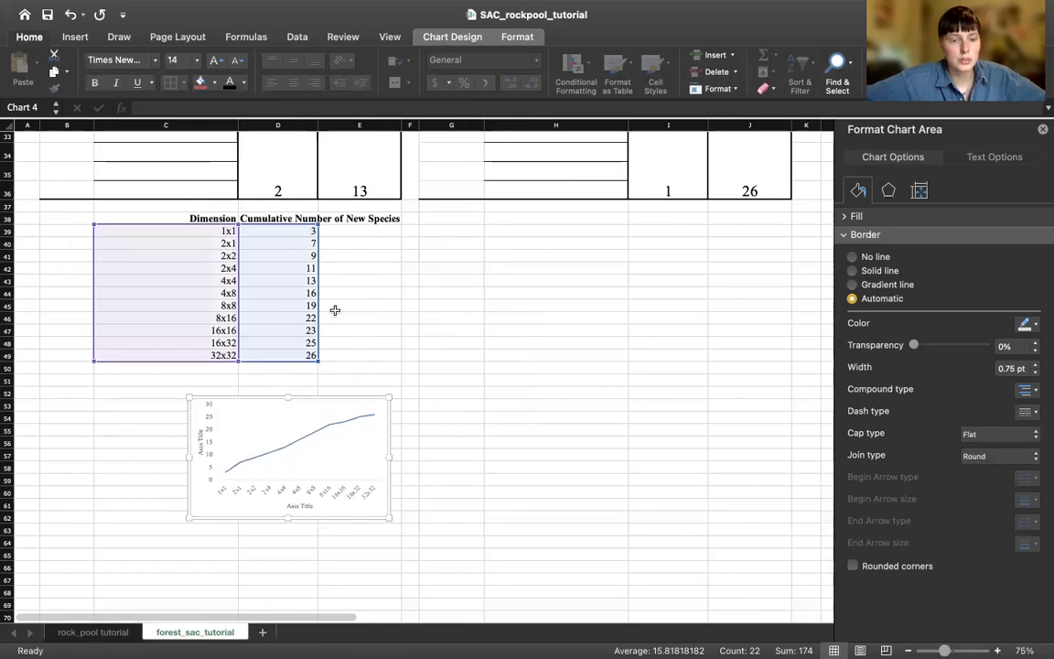
# Enlarge the chart beside the data table, undoing an accidental plot-area move
pyautogui.moveTo(391, 397); pyautogui.dragTo(462, 327)
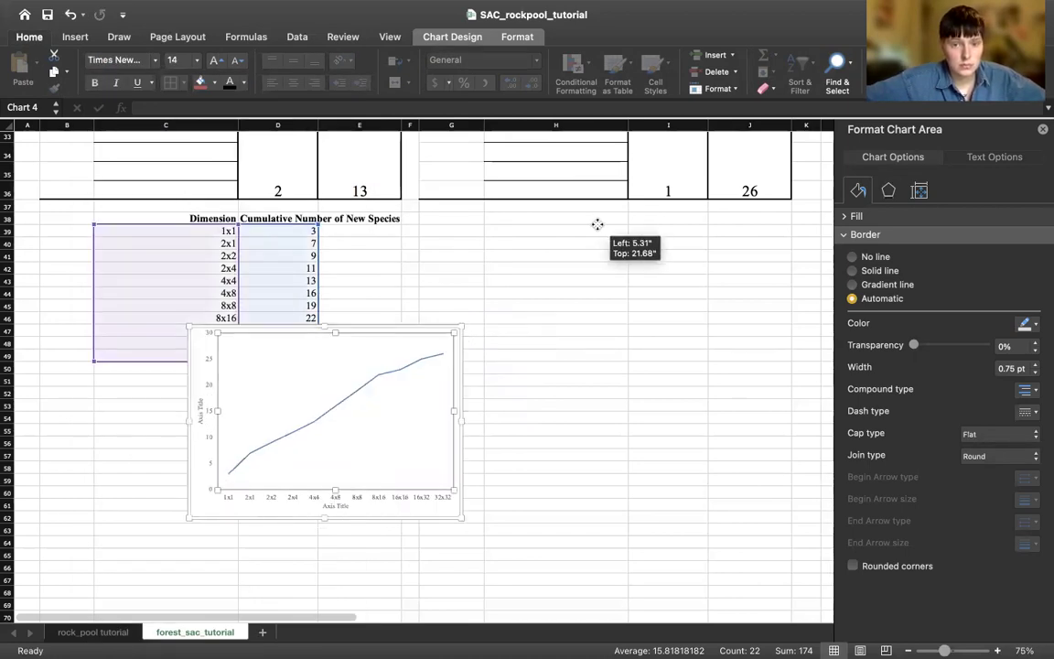
pyautogui.click(393, 331)
pyautogui.moveTo(387, 330); pyautogui.dragTo(352, 250)
pyautogui.click(70, 13)
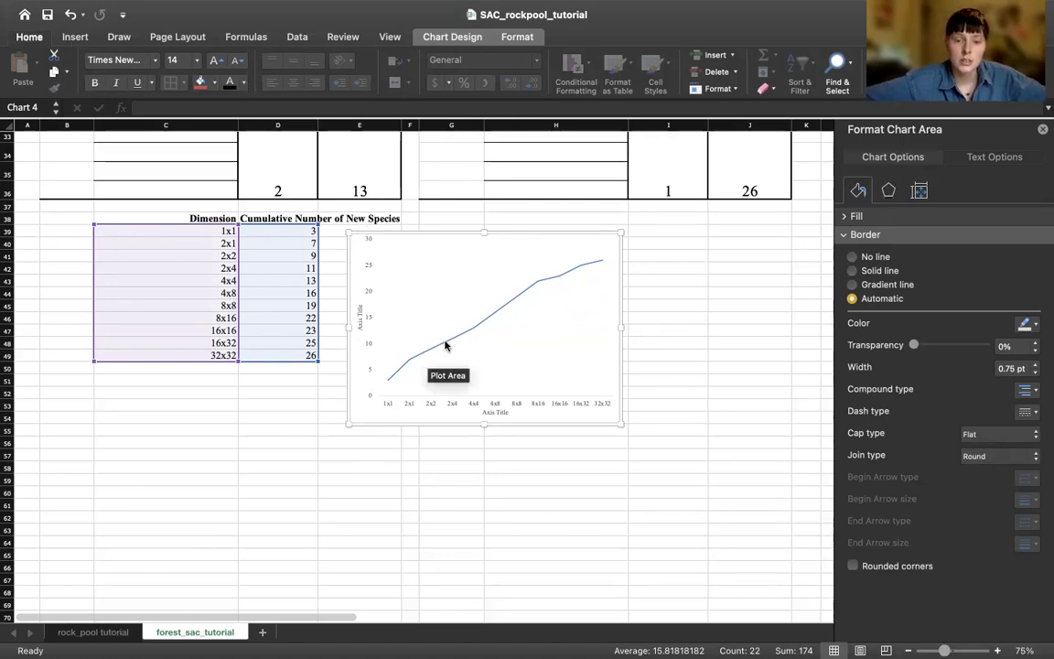
pyautogui.click(74, 38)
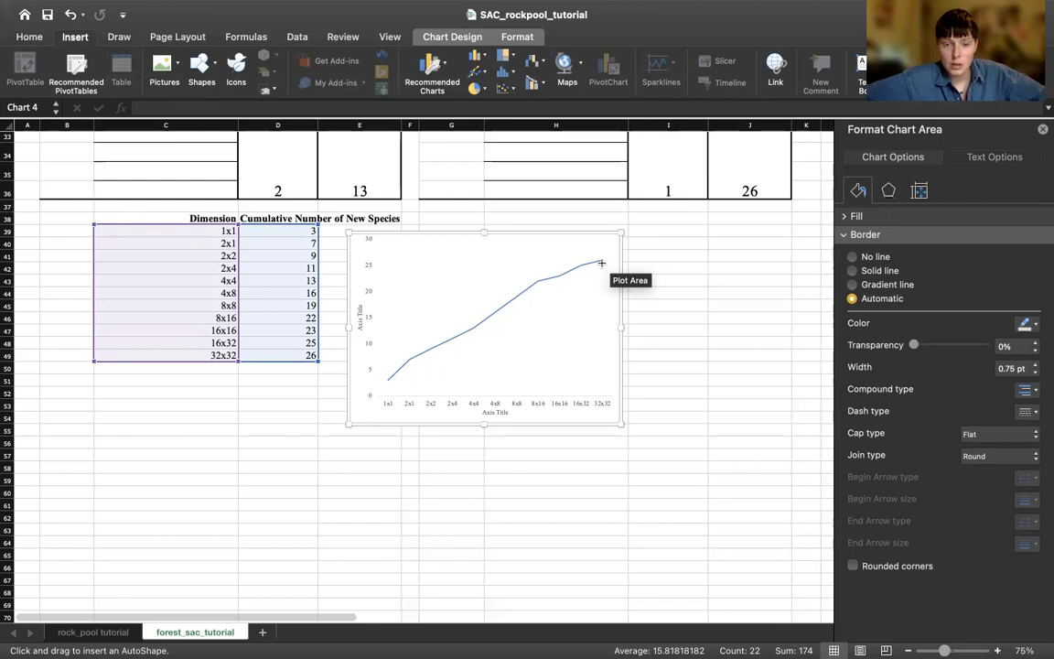
# Draw a vertical line from the 32x32 data point down to the horizontal axis
pyautogui.moveTo(601, 263); pyautogui.dragTo(602, 391)
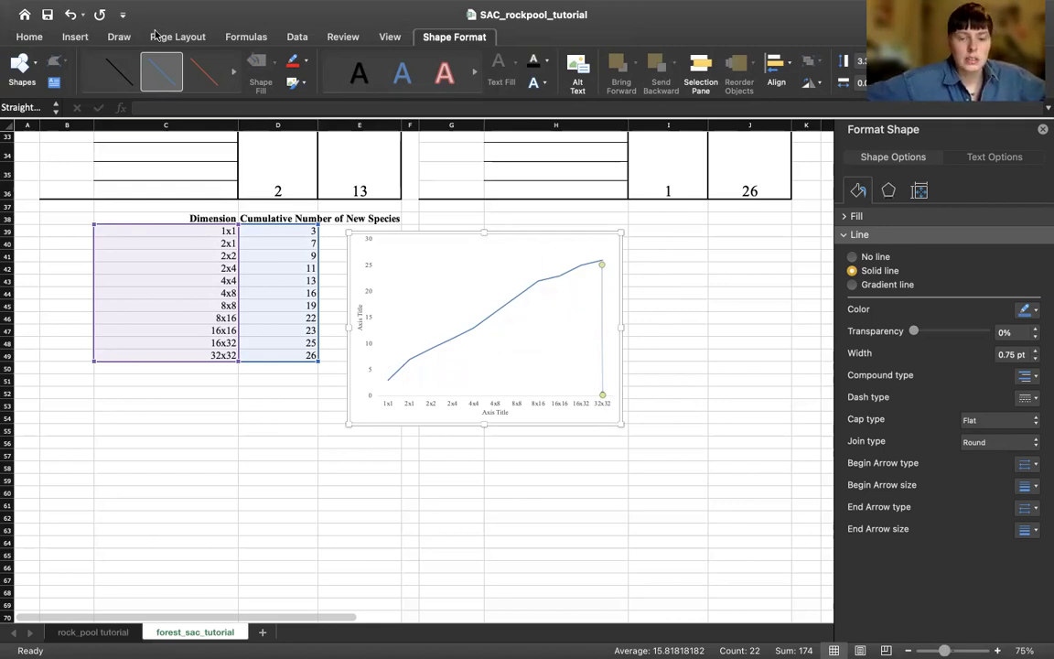
pyautogui.click(95, 632)
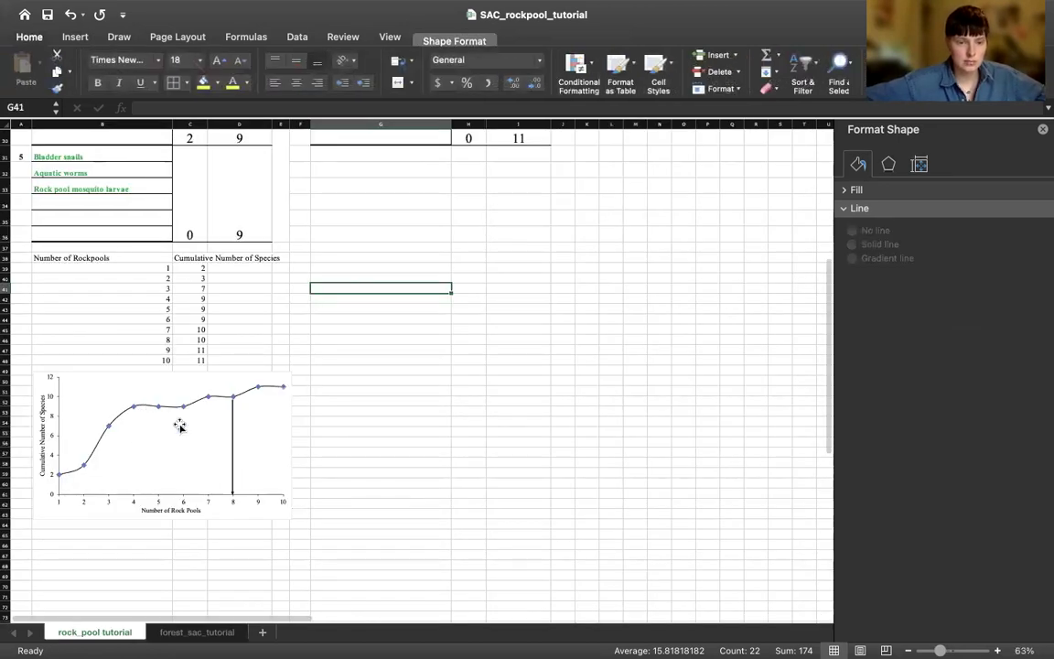
pyautogui.click(193, 632)
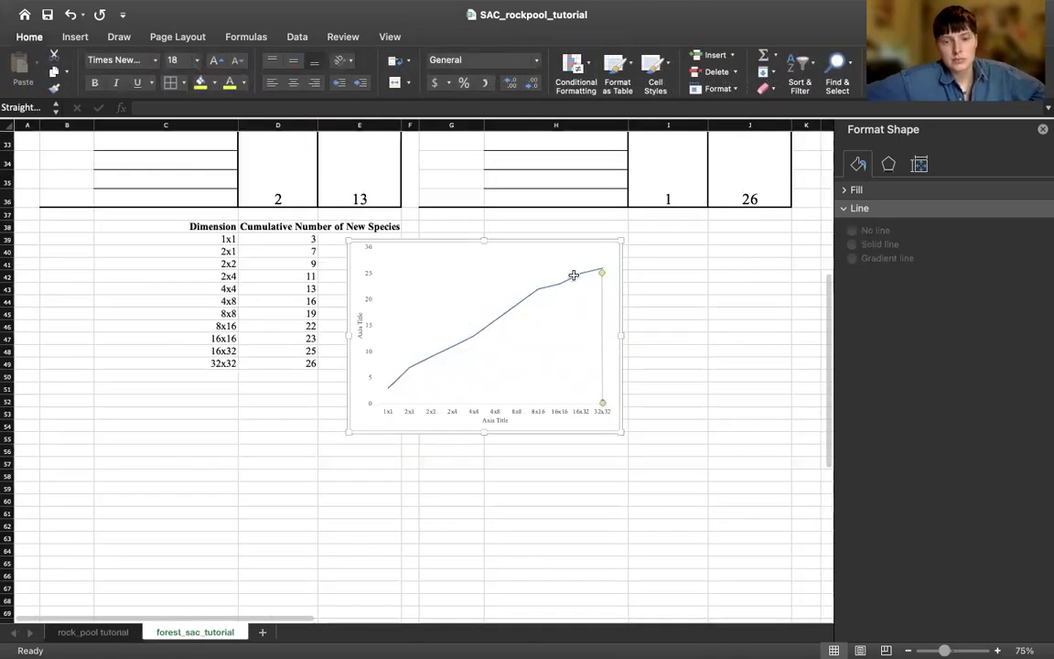
# Select the vertical line, shift it slightly, and set its outline colour
pyautogui.click(587, 281)
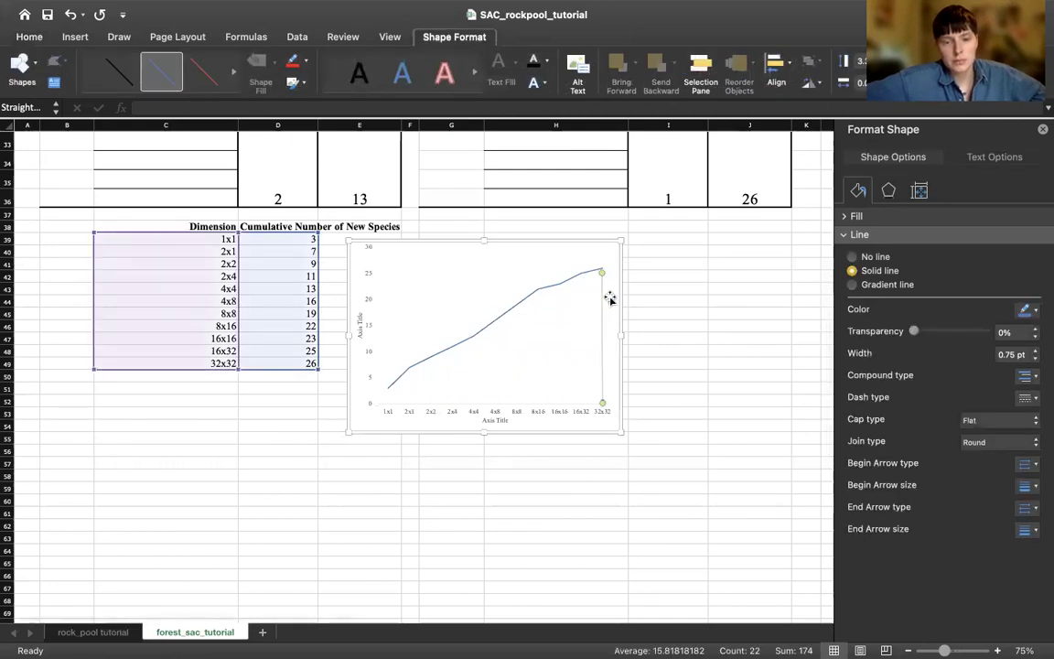
pyautogui.moveTo(599, 357)
pyautogui.mouseDown()
pyautogui.moveTo(557, 355)
pyautogui.moveTo(573, 357)
pyautogui.moveTo(550, 373)
pyautogui.moveTo(605, 366)
pyautogui.moveTo(552, 358)
pyautogui.moveTo(602, 355)
pyautogui.mouseUp()
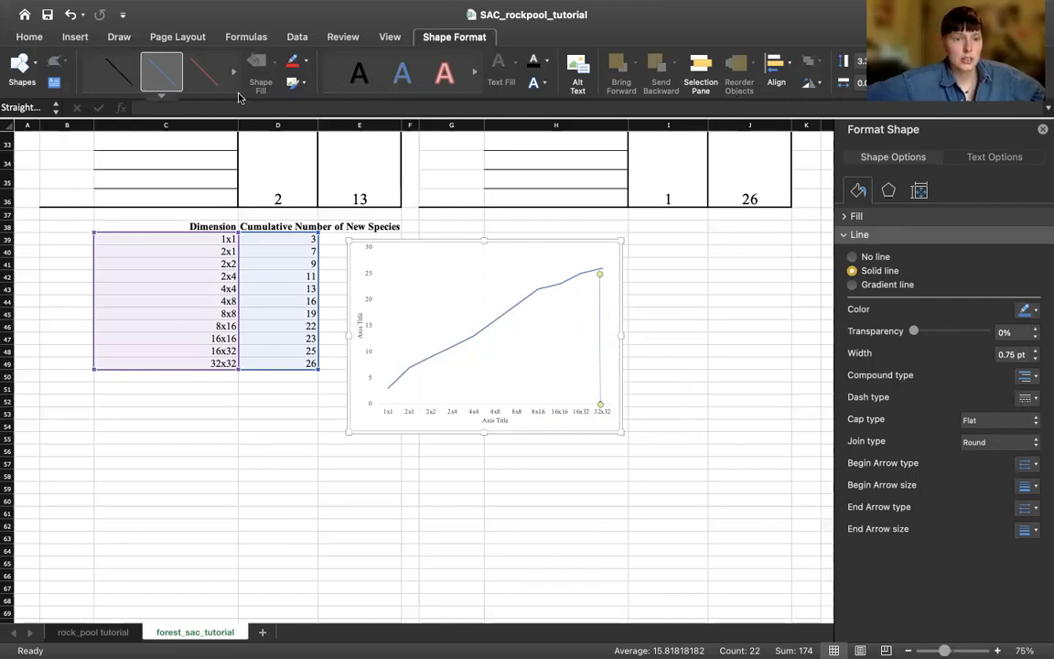
pyautogui.click(300, 63)
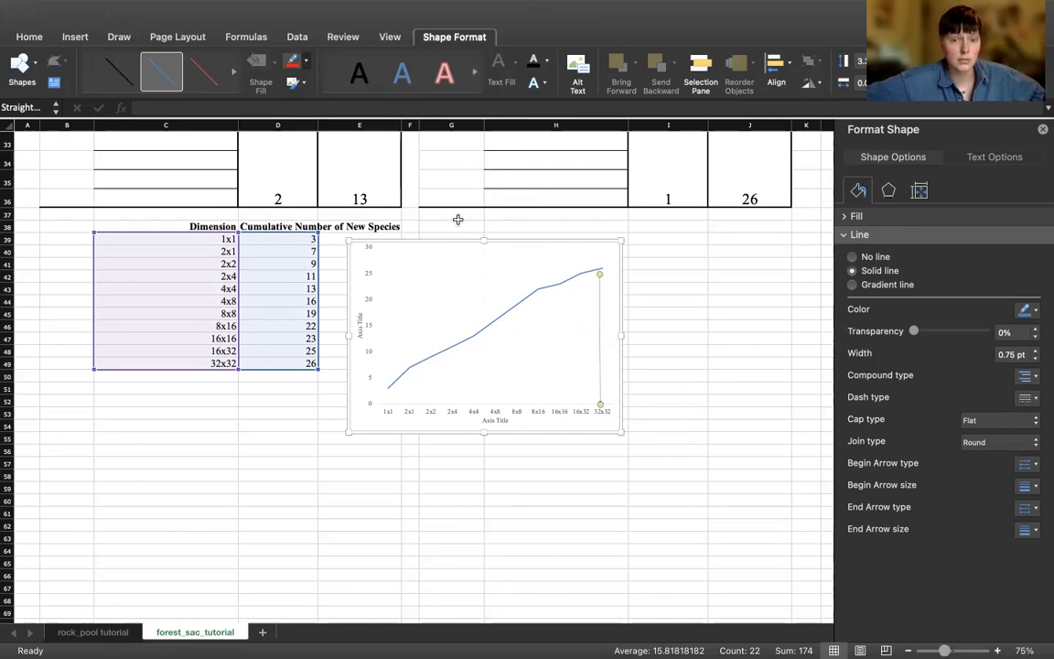
pyautogui.click(602, 368)
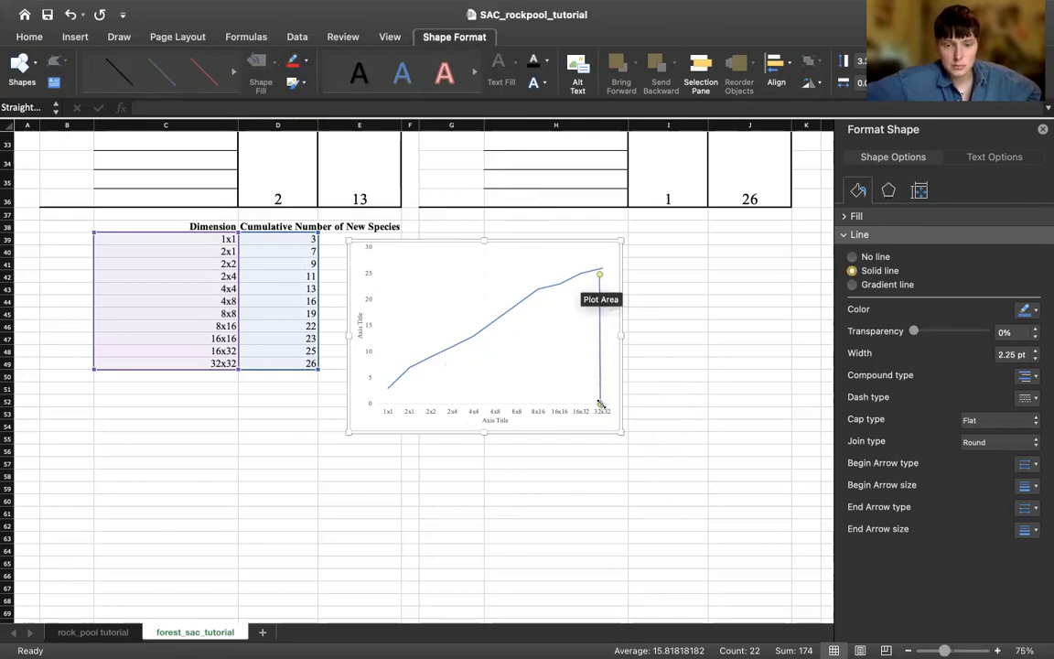
# Shorten the line to end just above the axis at 32x32 and recolour it black
pyautogui.moveTo(599, 404); pyautogui.dragTo(599, 397)
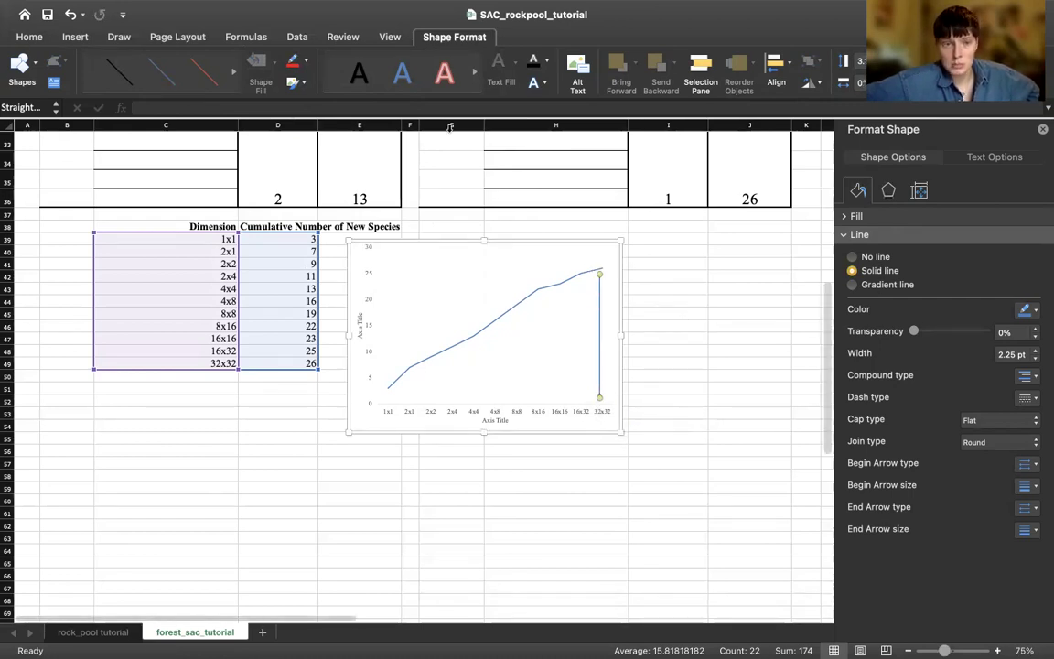
pyautogui.click(293, 60)
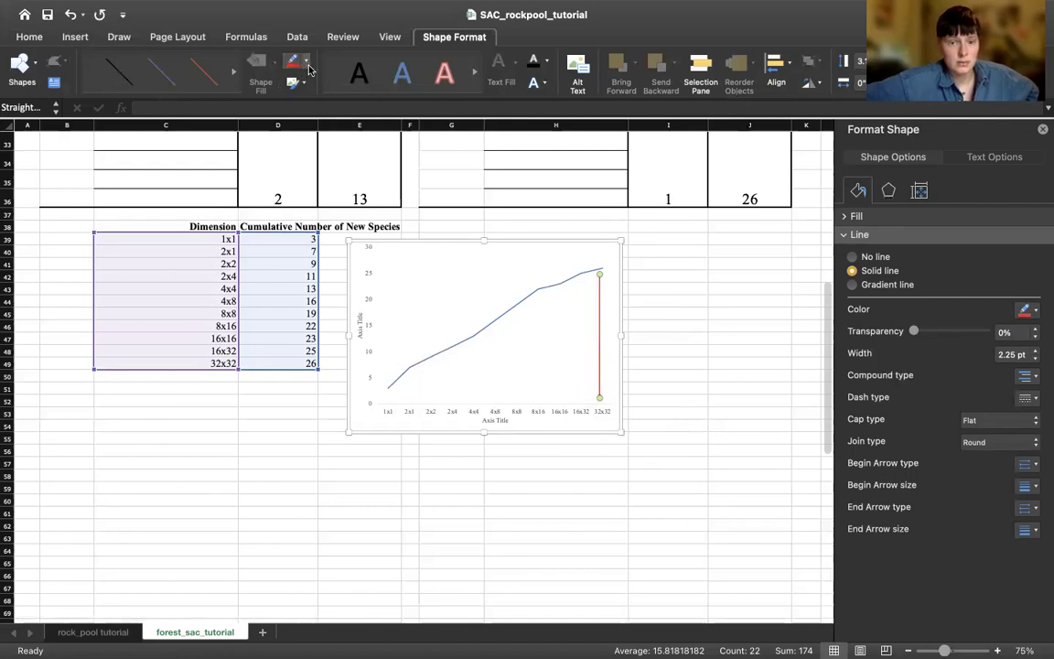
pyautogui.click(663, 385)
pyautogui.click(442, 238)
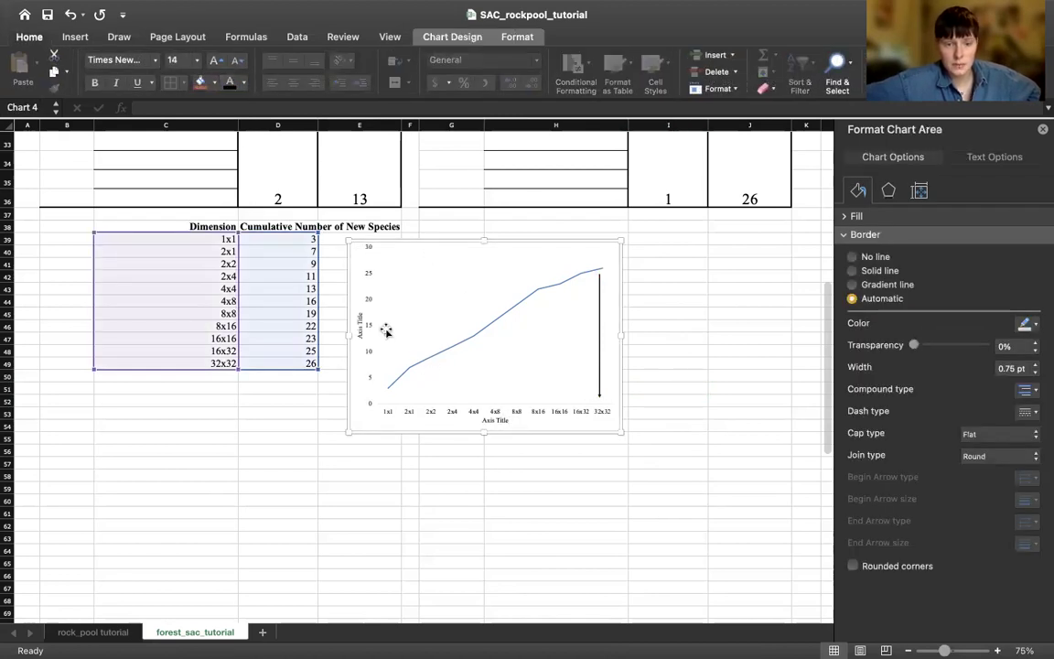
pyautogui.click(197, 61)
pyautogui.click(522, 283)
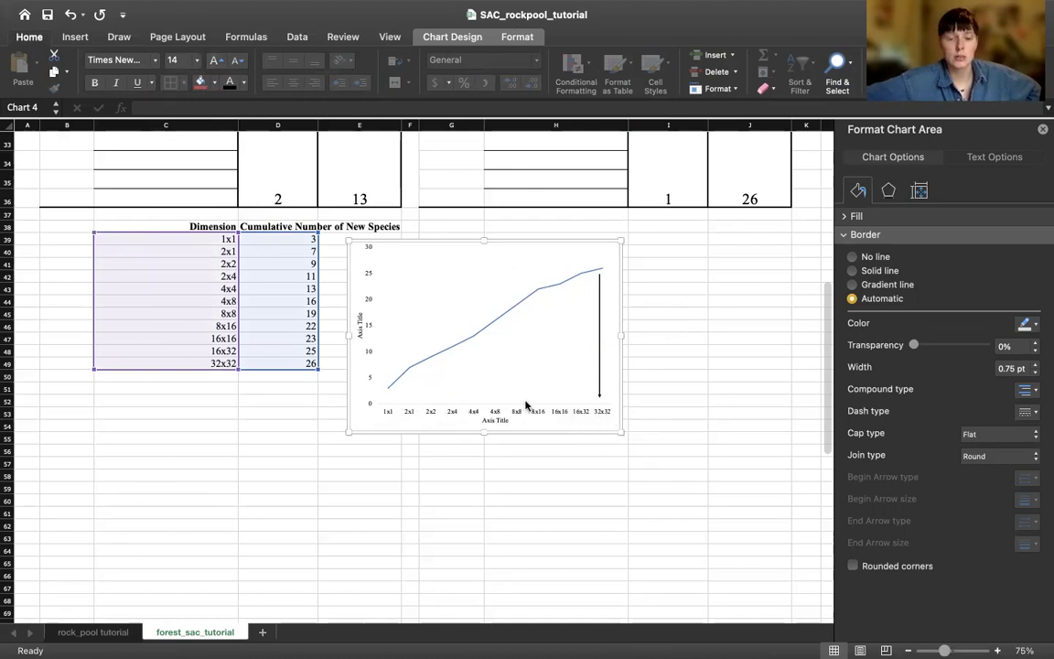
pyautogui.click(375, 406)
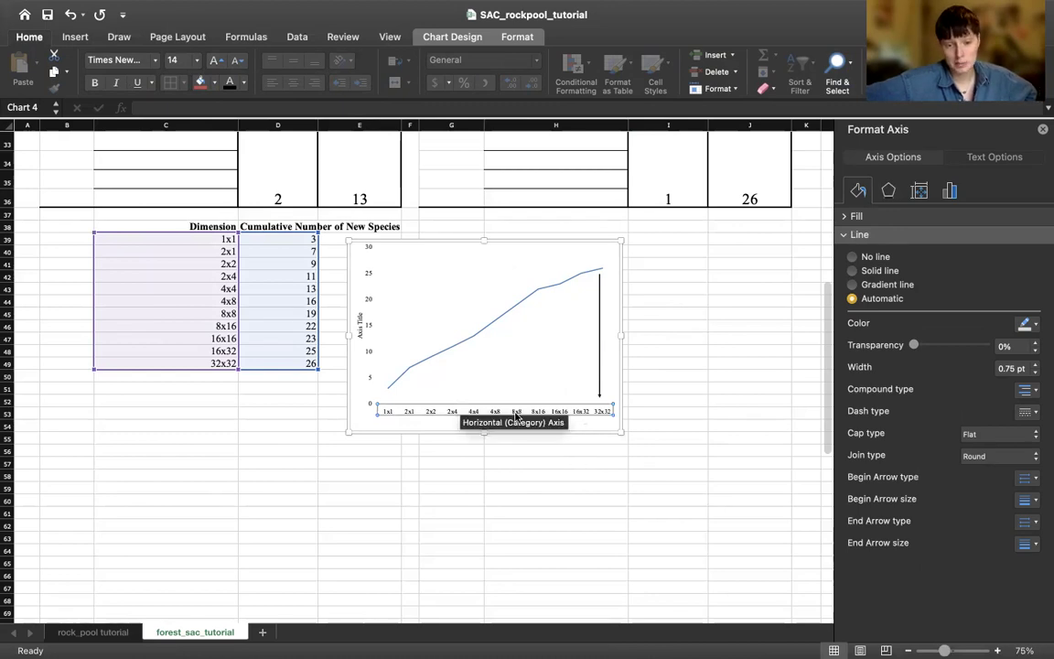
pyautogui.click(487, 327)
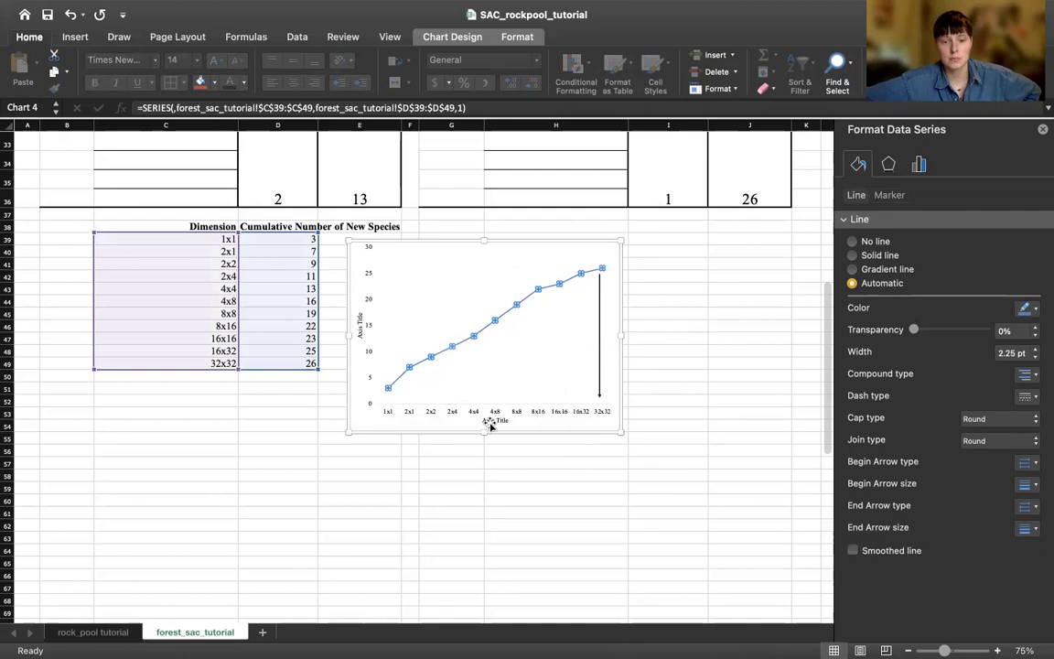
pyautogui.click(490, 423)
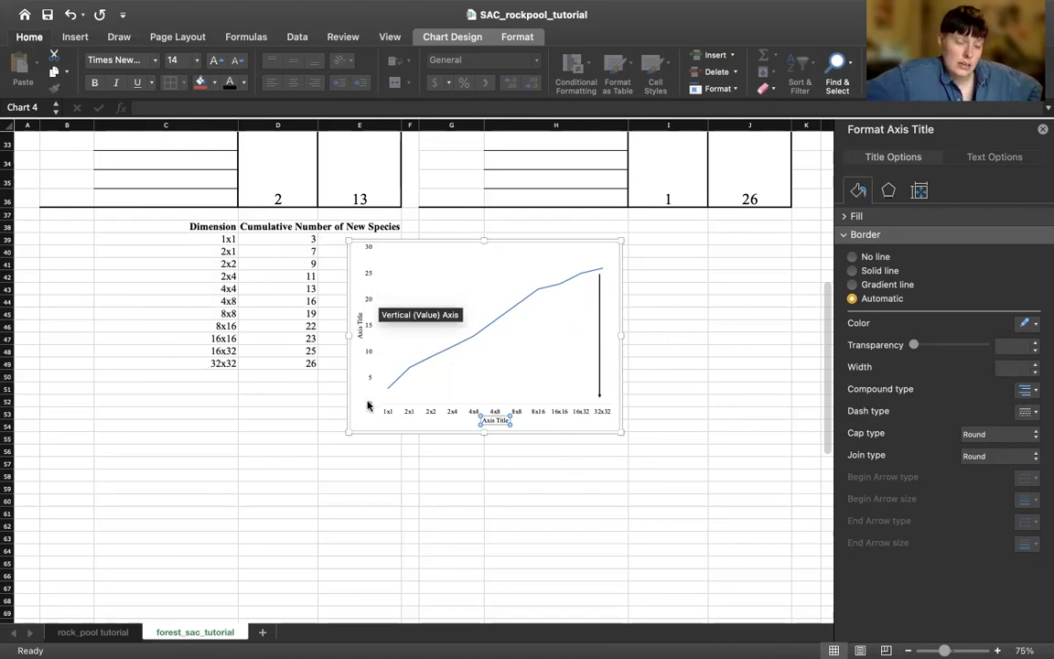
pyautogui.click(369, 384)
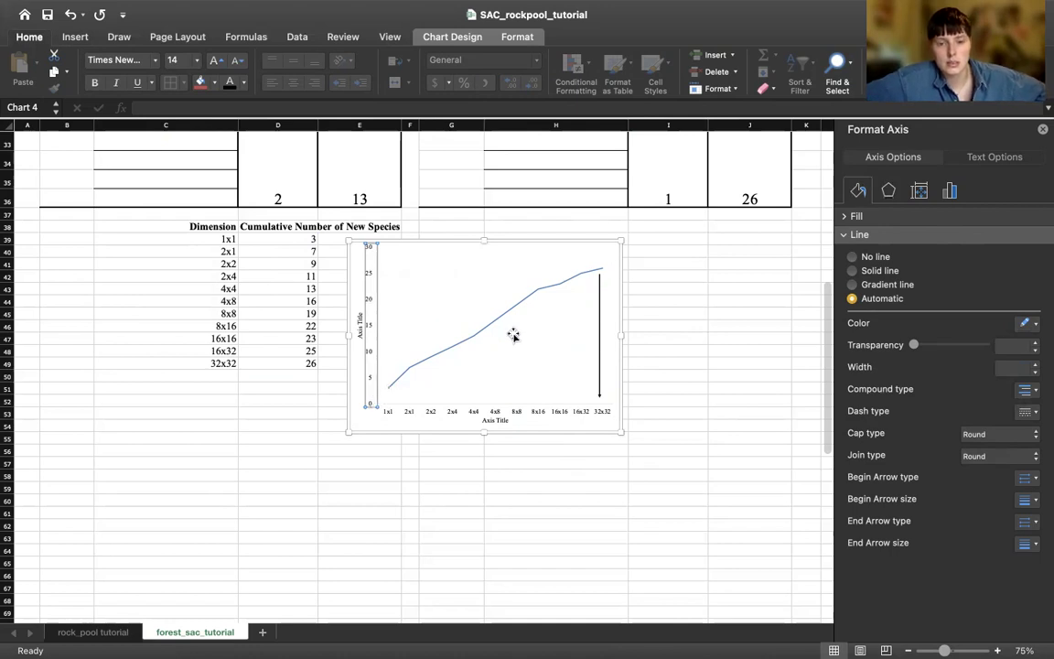
pyautogui.click(559, 287)
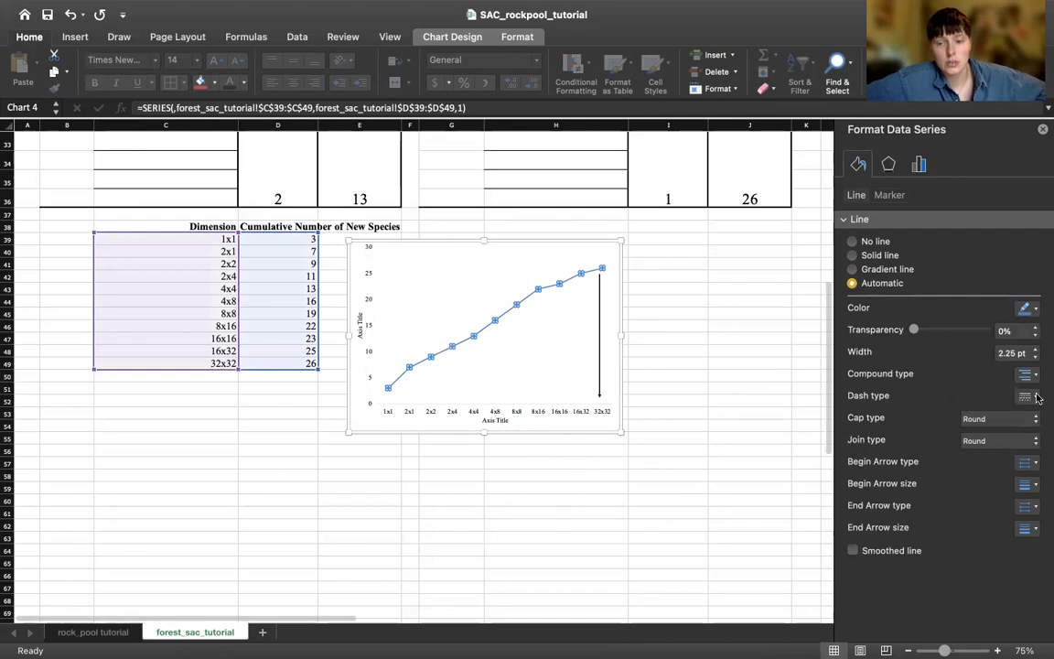
# Give the 16x16 data point a larger built-in round marker
pyautogui.click(888, 195)
pyautogui.click(558, 284)
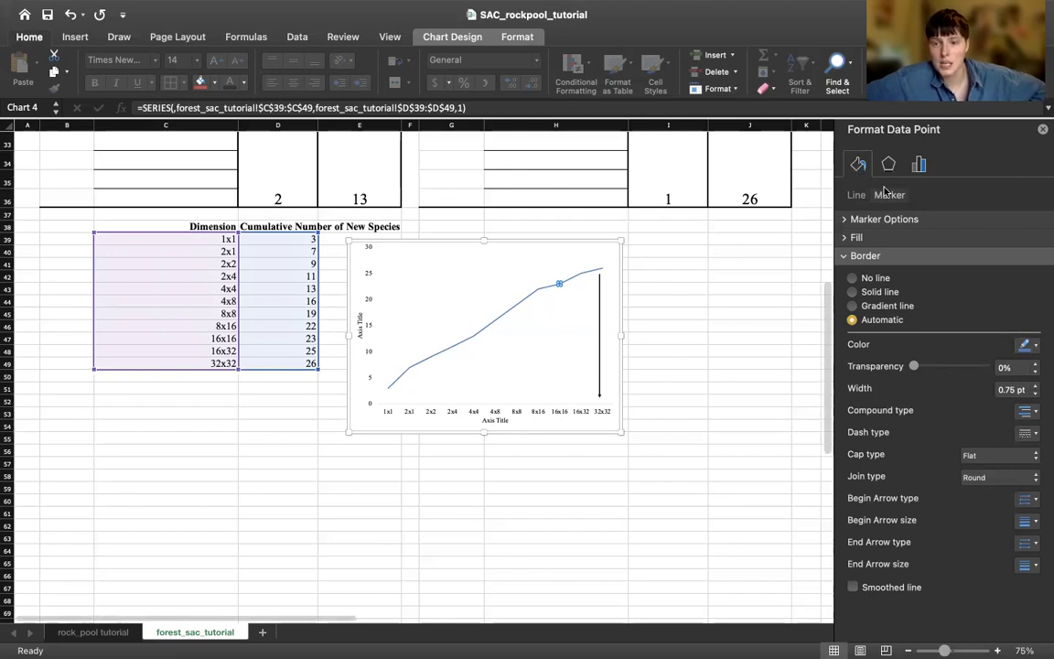
pyautogui.click(871, 222)
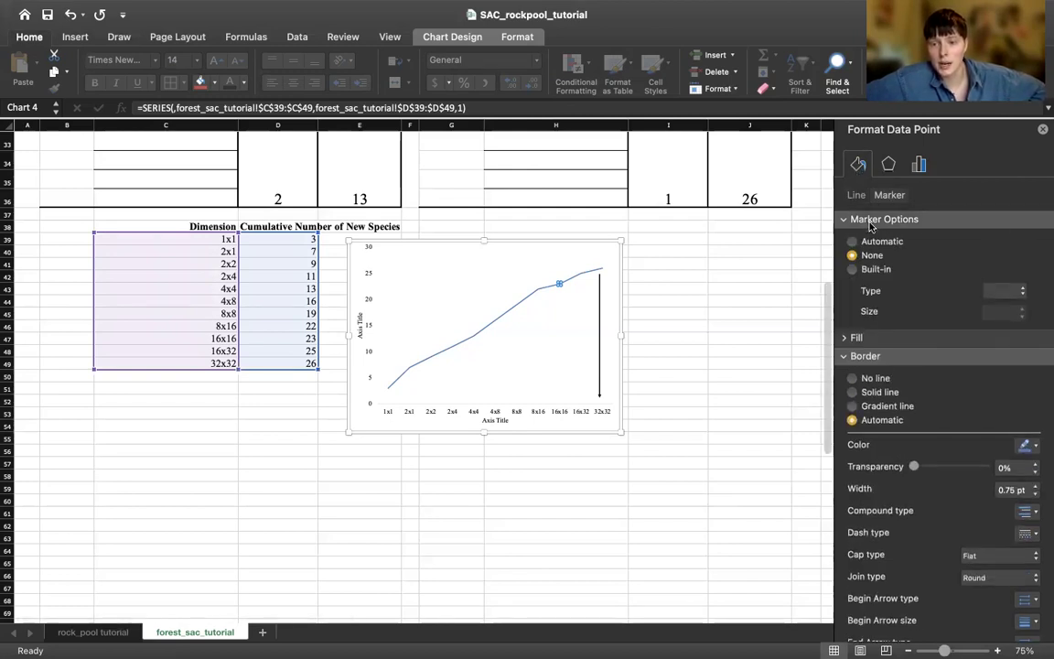
pyautogui.click(853, 269)
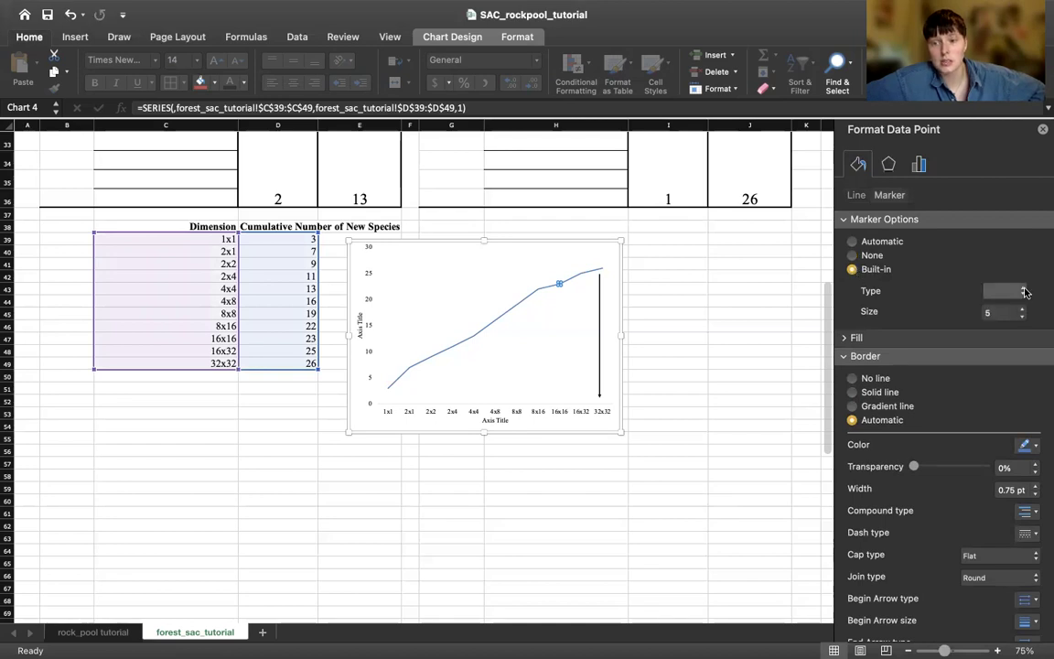
pyautogui.click(1004, 291)
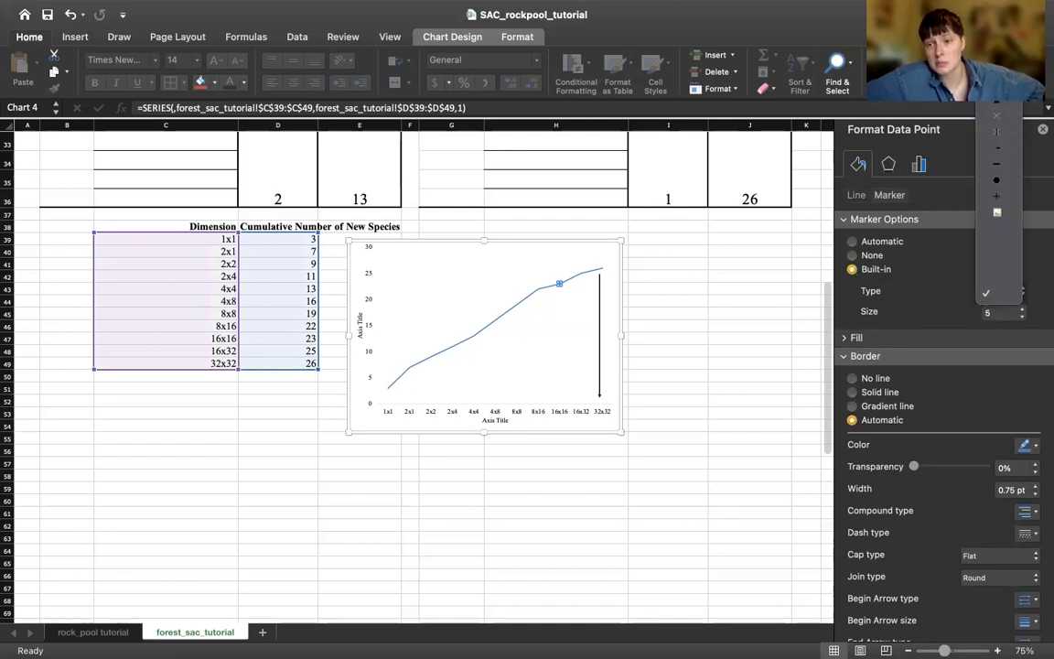
pyautogui.click(1044, 356)
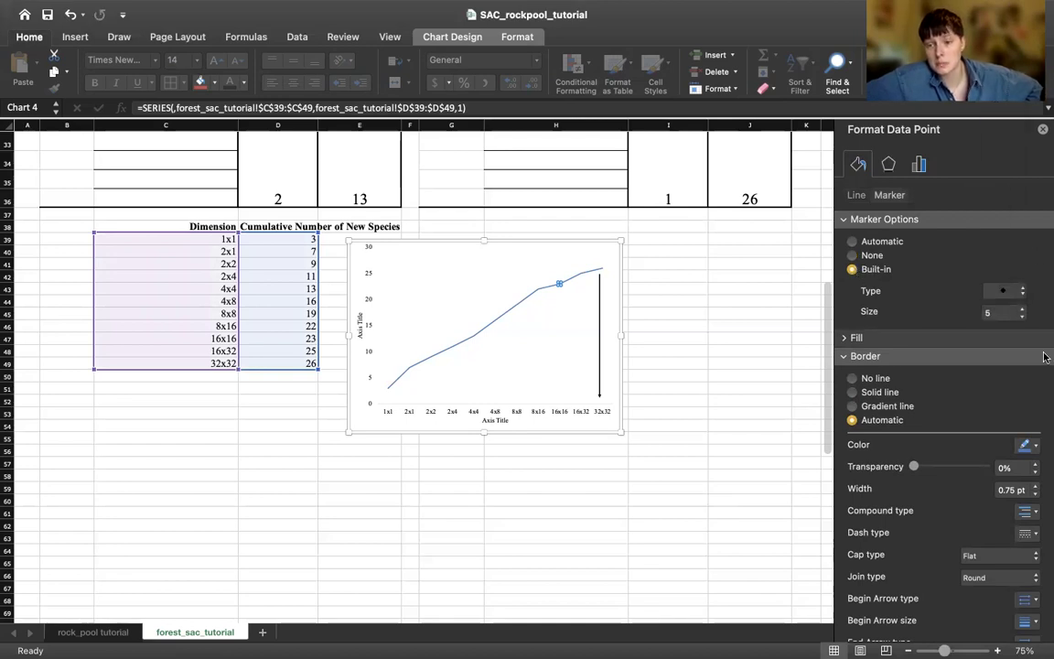
pyautogui.click(1022, 310)
pyautogui.click(1022, 310)
pyautogui.click(1022, 310)
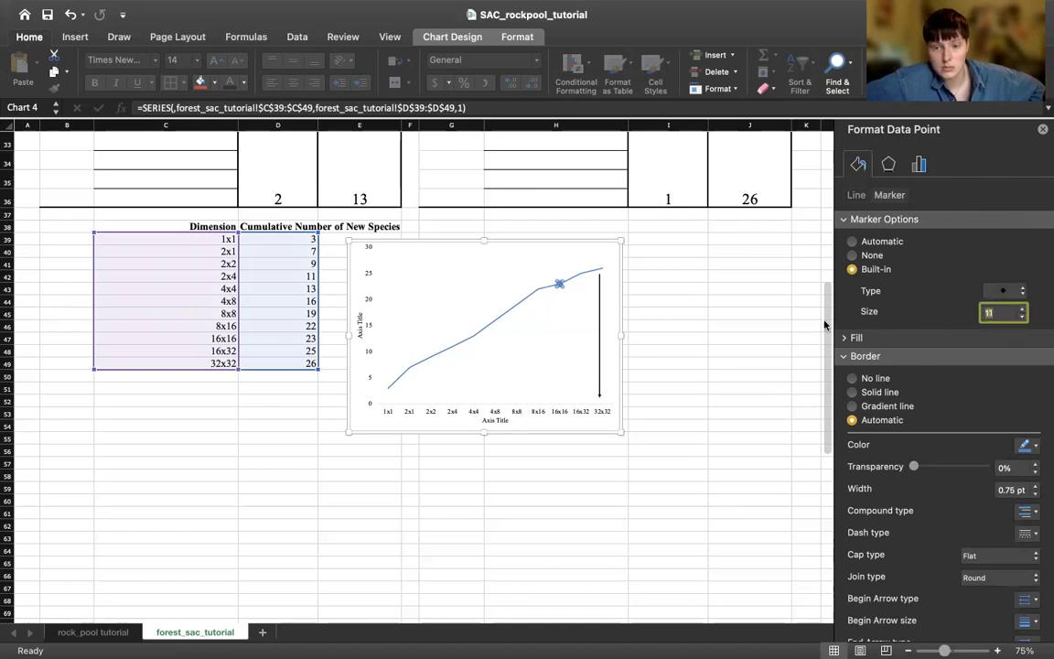
# Reselect the whole data series line and return to its marker settings
pyautogui.click(543, 341)
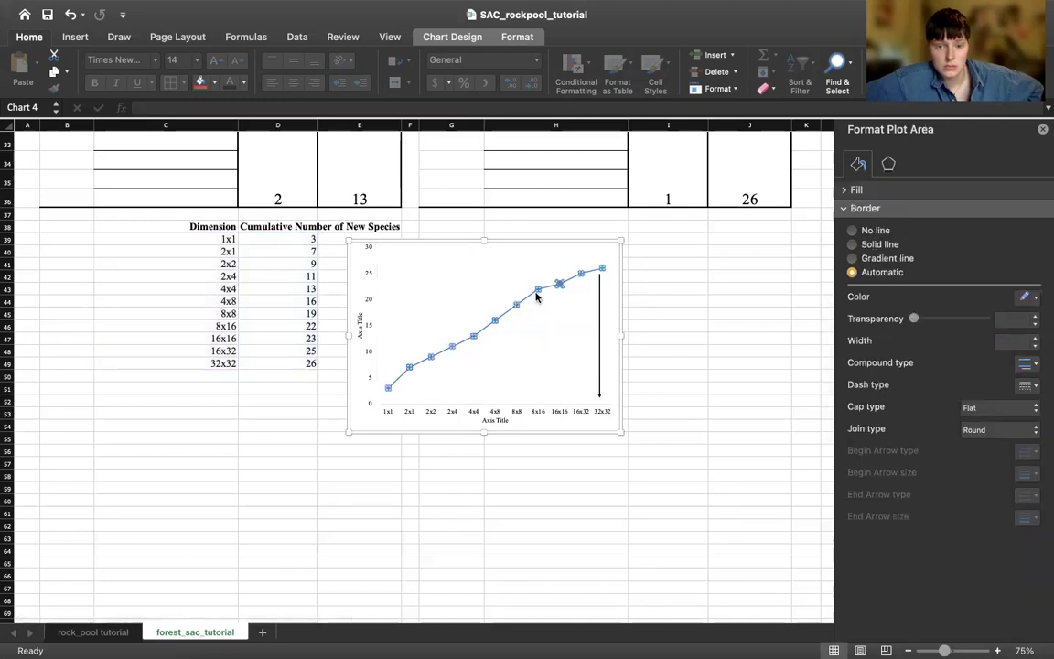
pyautogui.click(536, 296)
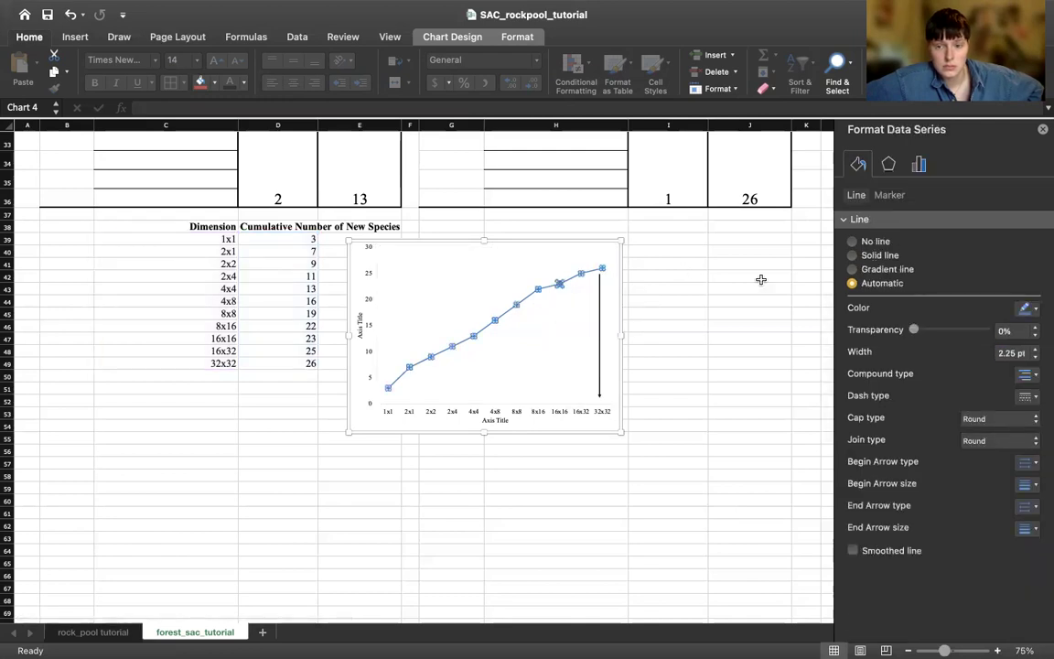
pyautogui.click(918, 165)
pyautogui.click(860, 165)
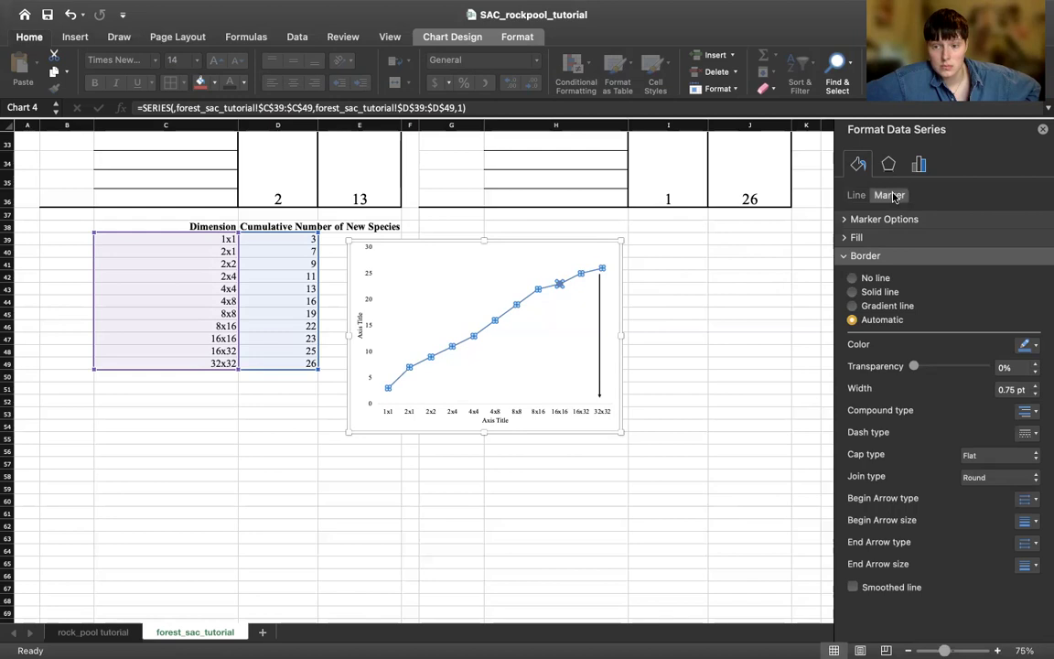
pyautogui.click(885, 220)
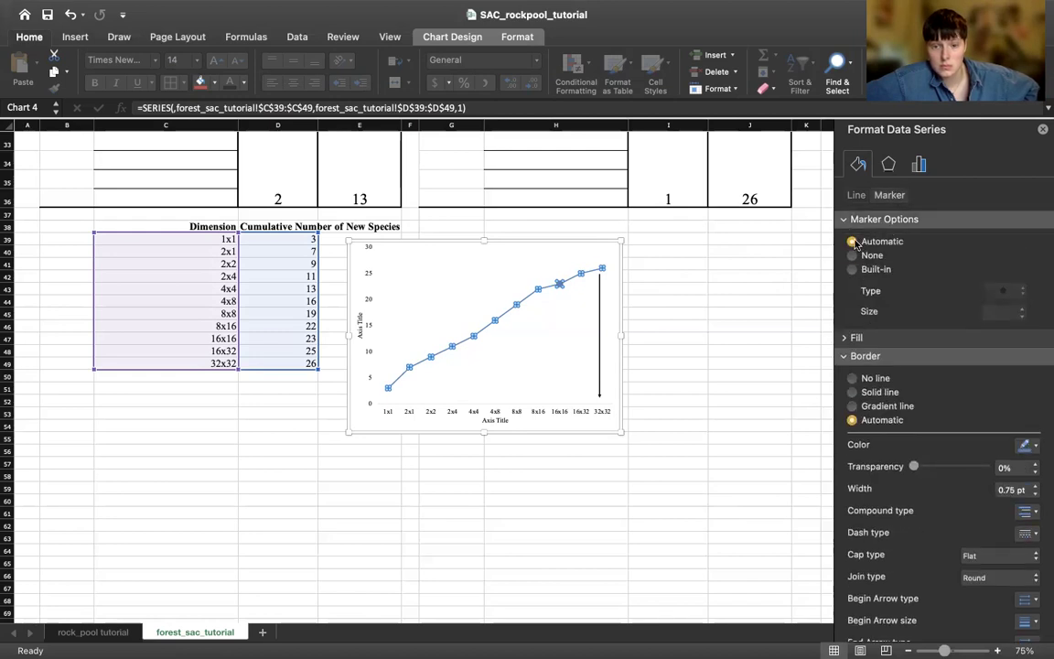
pyautogui.click(745, 294)
pyautogui.click(537, 292)
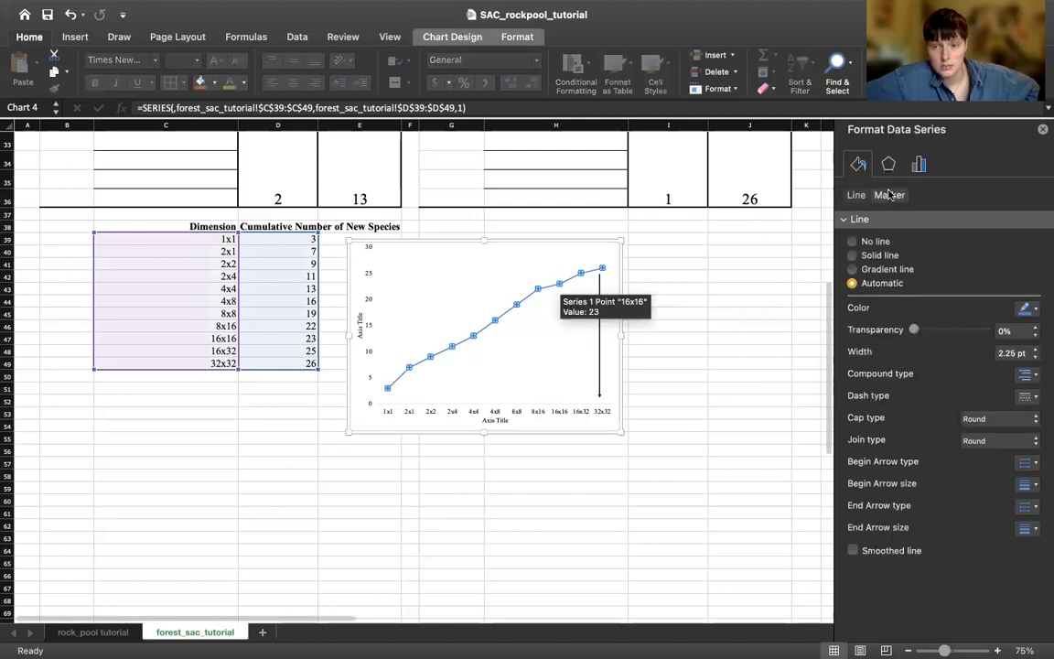
# Apply built-in round markers to the whole series and raise their size to about 10
pyautogui.click(890, 195)
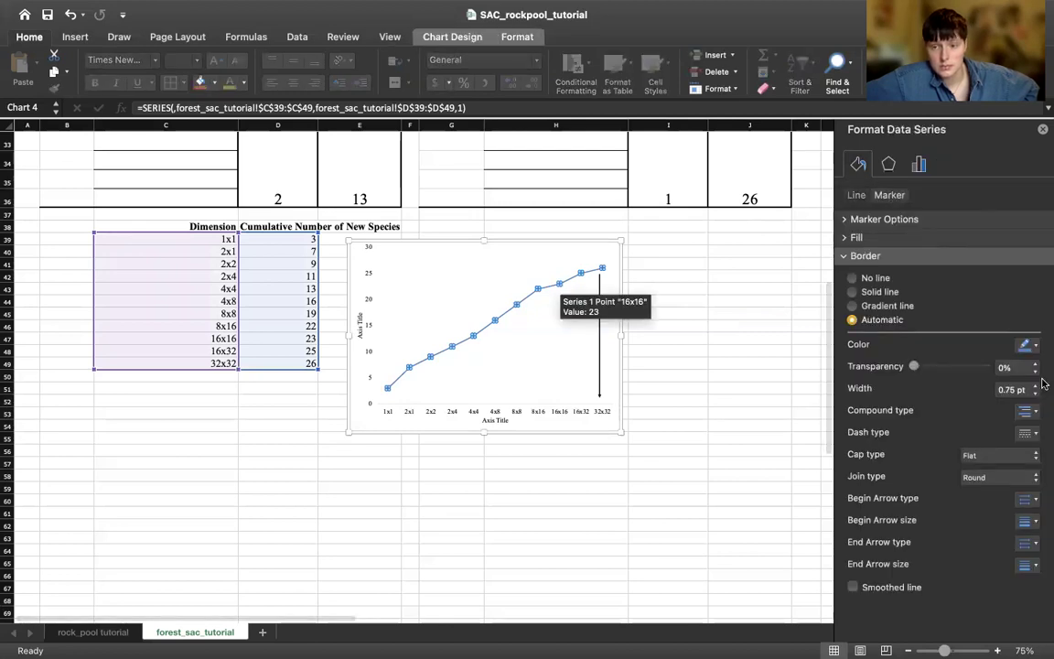
pyautogui.click(946, 220)
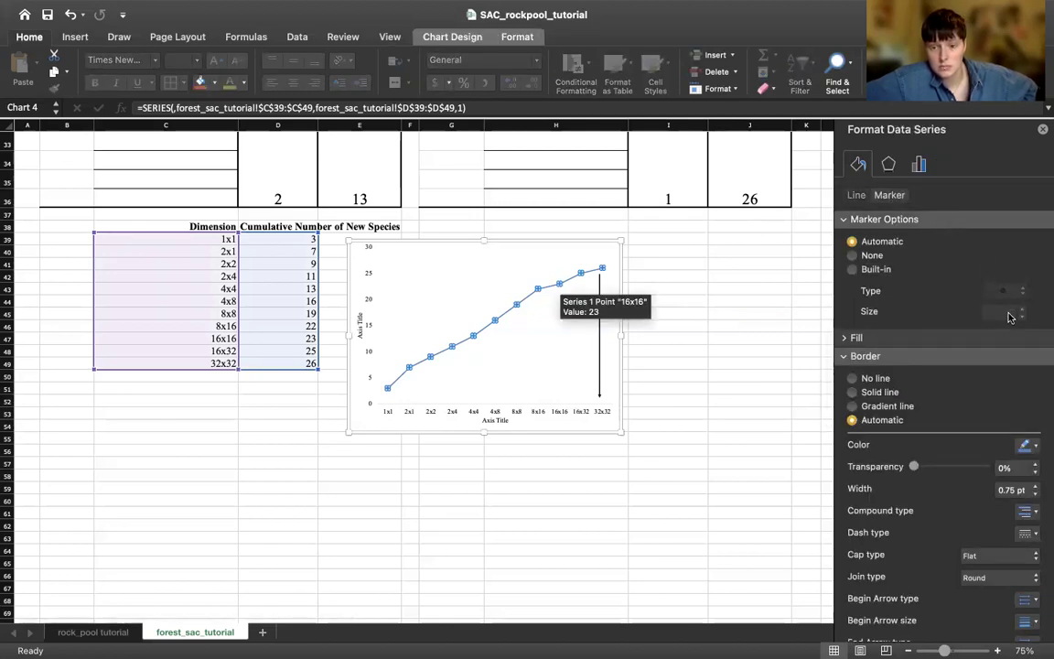
pyautogui.click(885, 271)
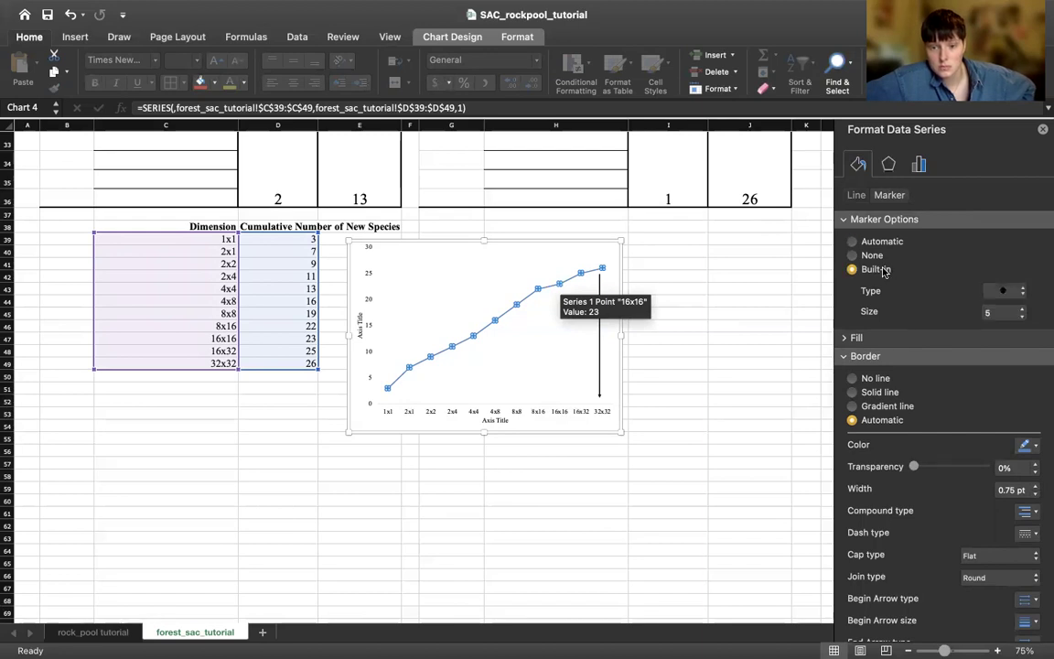
pyautogui.click(1022, 309)
pyautogui.click(1022, 309)
pyautogui.click(1022, 309)
pyautogui.click(1021, 310)
pyautogui.click(1022, 309)
pyautogui.click(1022, 310)
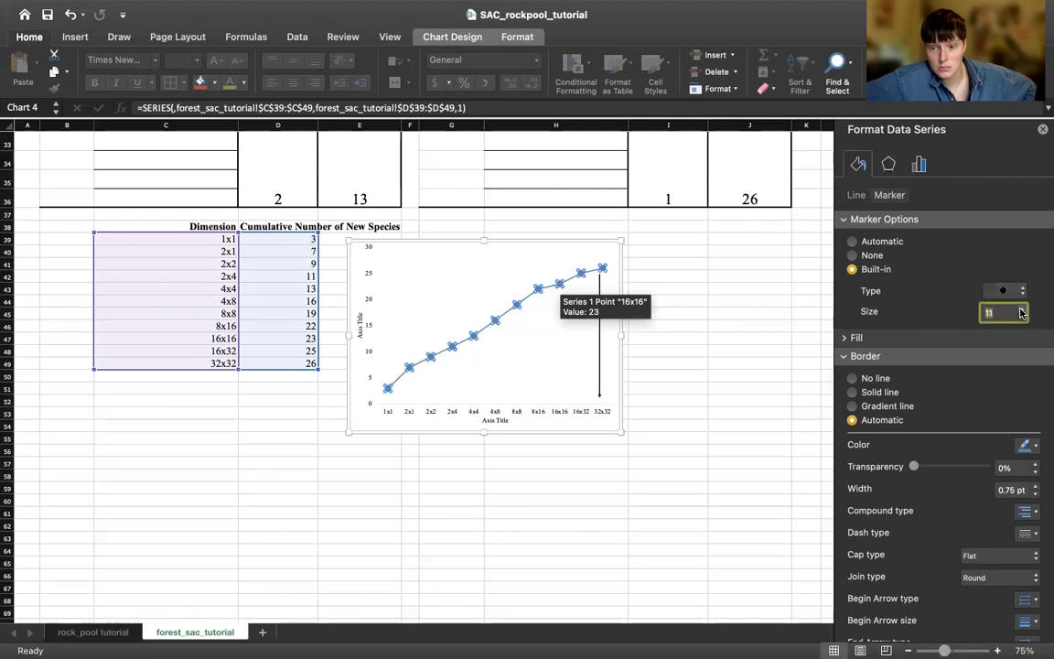
pyautogui.click(750, 301)
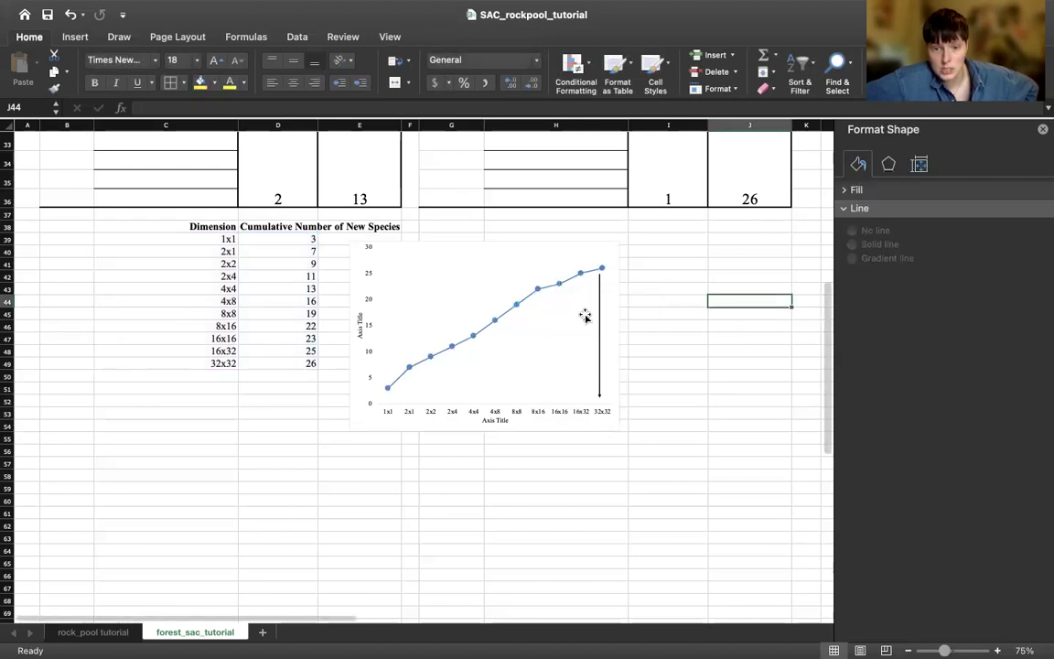
# Select the whole forest species series and tick Smoothed line
pyautogui.click(526, 299)
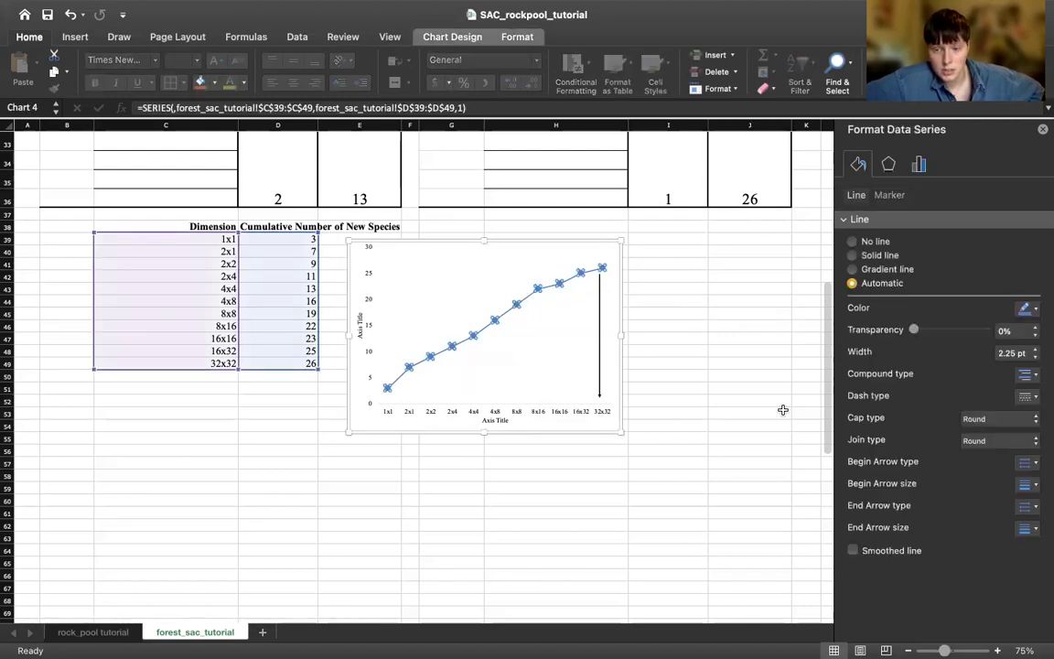
pyautogui.click(537, 288)
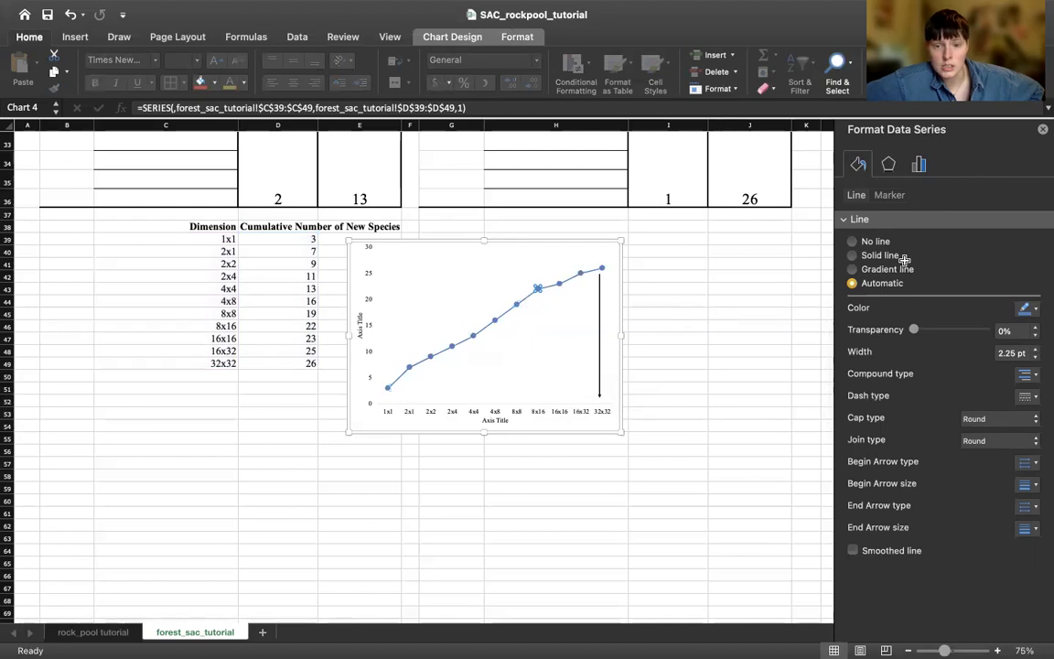
pyautogui.click(514, 304)
pyautogui.click(506, 316)
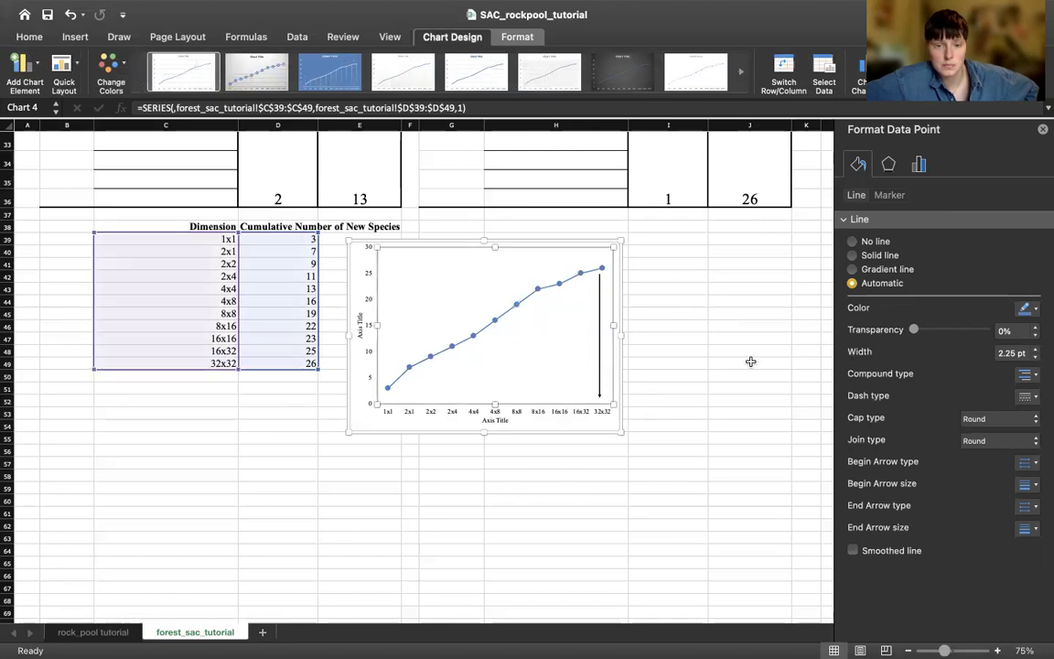
pyautogui.click(602, 308)
pyautogui.click(548, 289)
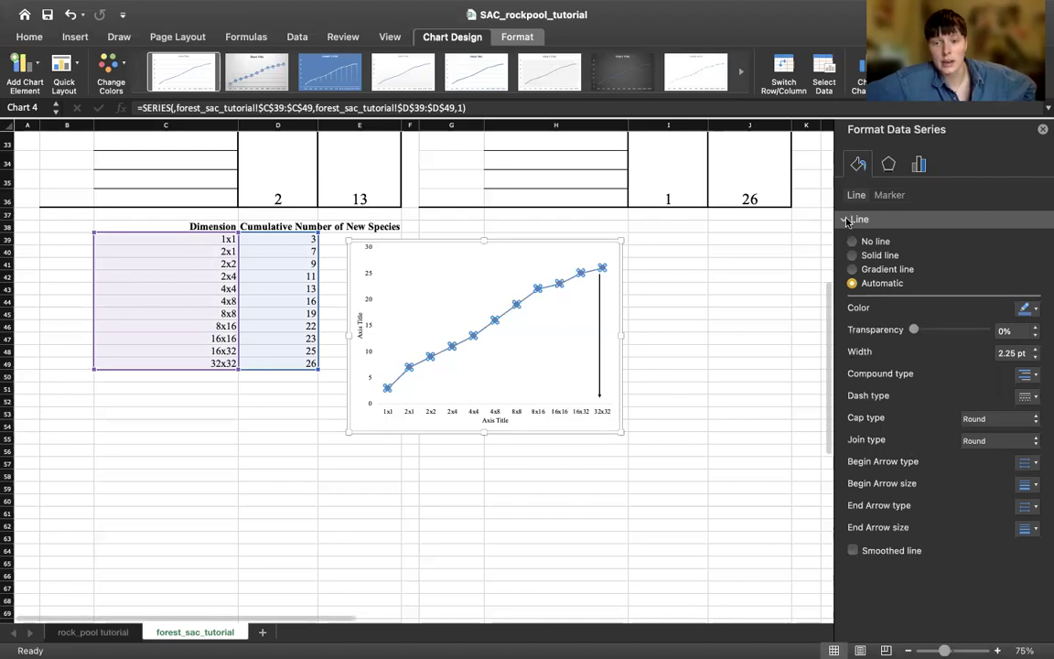
pyautogui.click(853, 550)
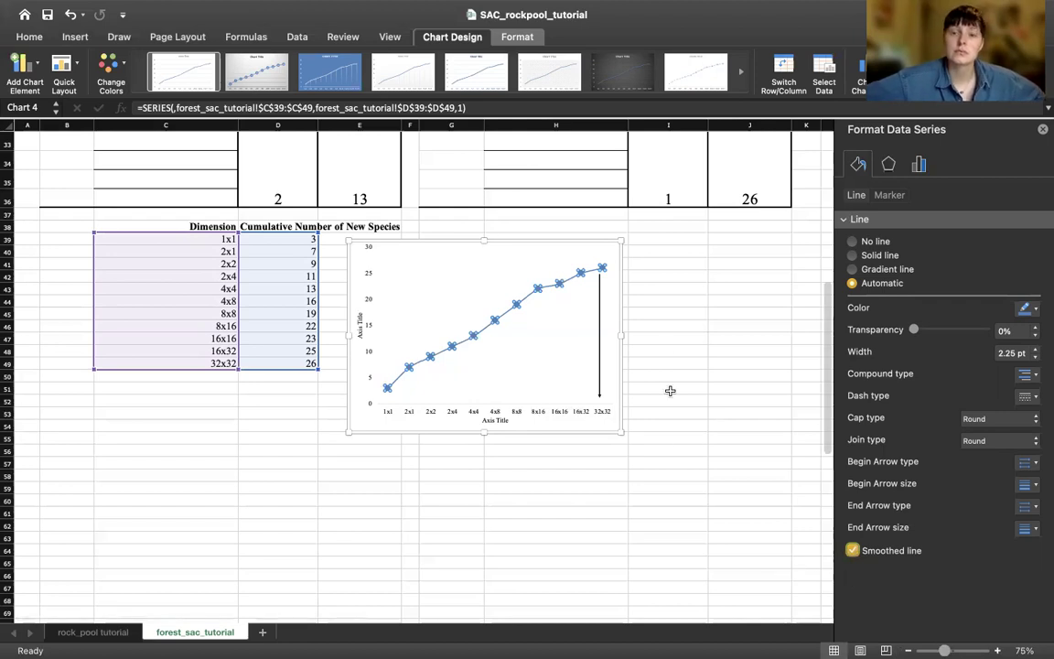
# Give the horizontal and vertical axes solid outlines
pyautogui.click(417, 411)
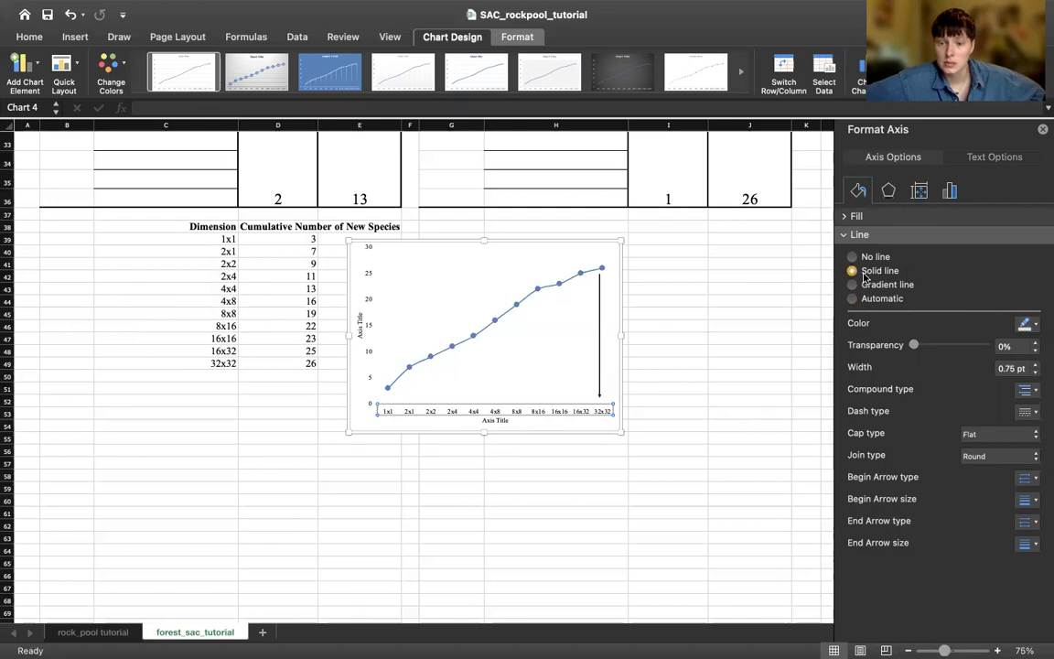
pyautogui.click(781, 464)
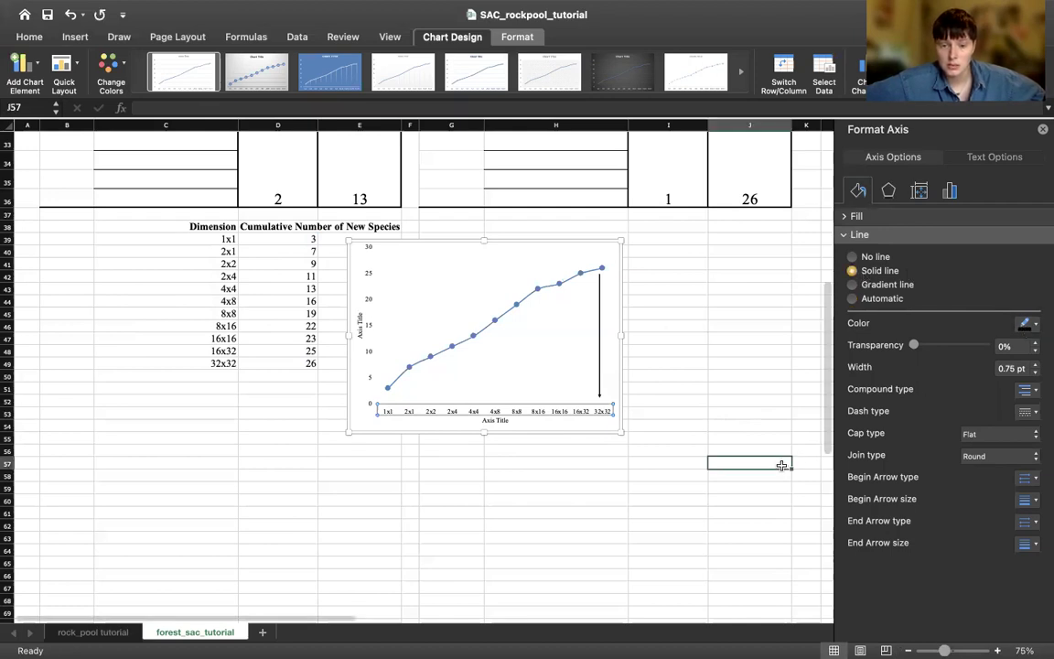
pyautogui.click(369, 355)
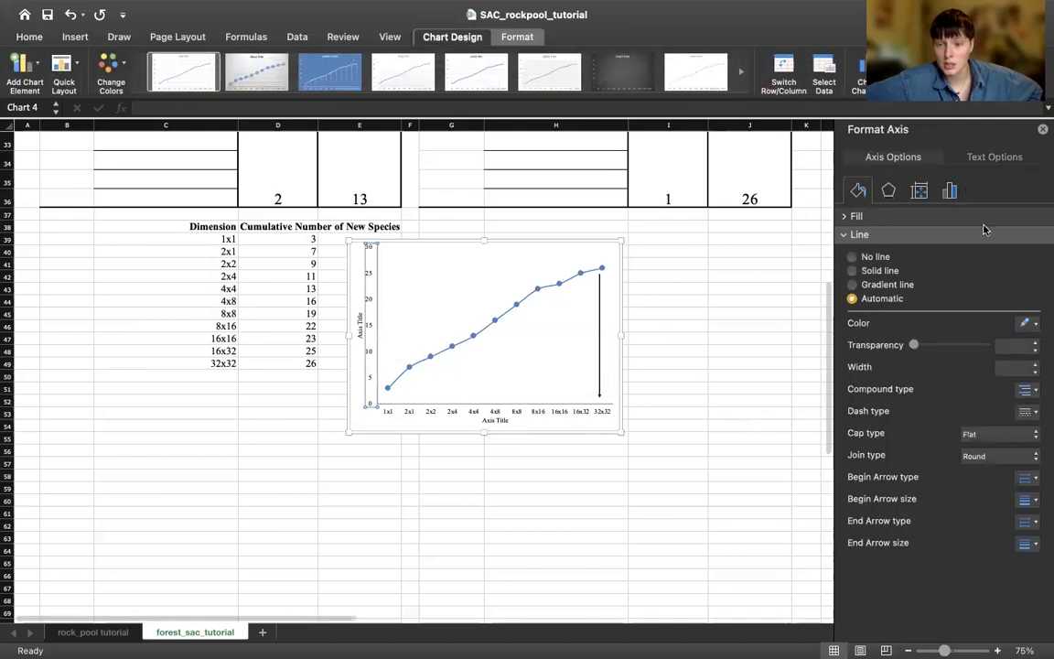
pyautogui.click(1034, 324)
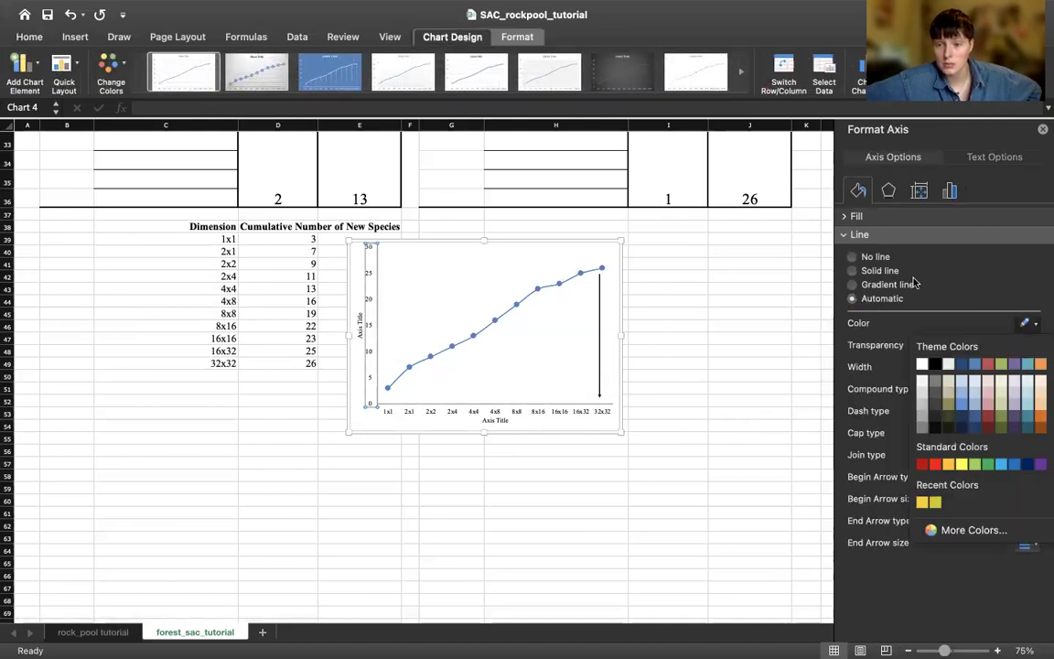
pyautogui.click(863, 272)
pyautogui.click(757, 414)
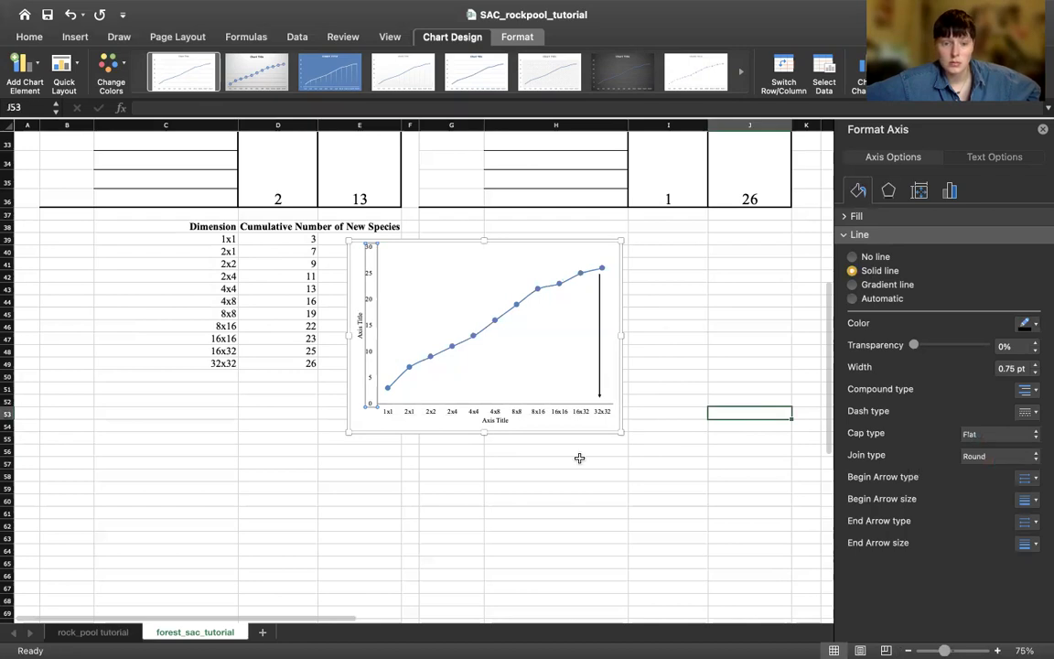
# Colour the smoothed data series line black
pyautogui.click(486, 329)
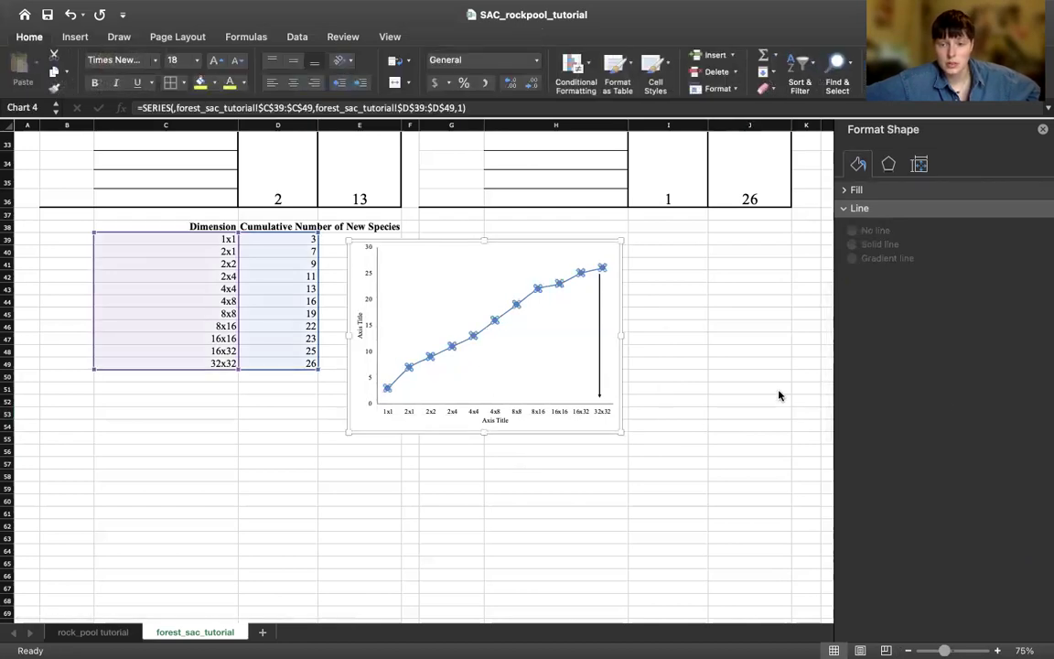
pyautogui.click(1030, 311)
pyautogui.click(935, 349)
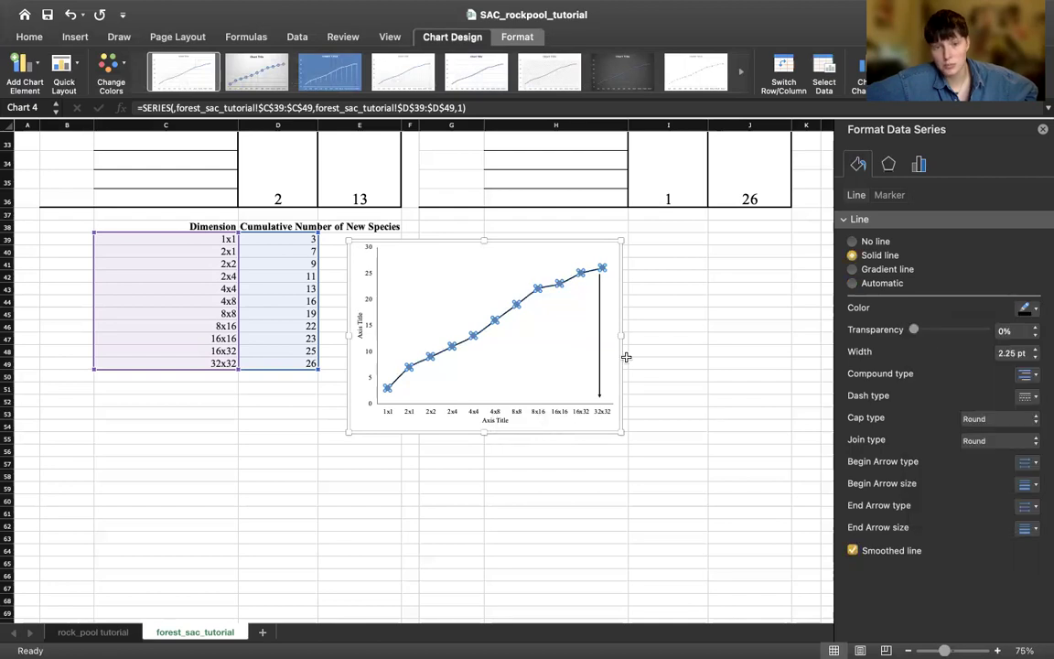
pyautogui.click(703, 353)
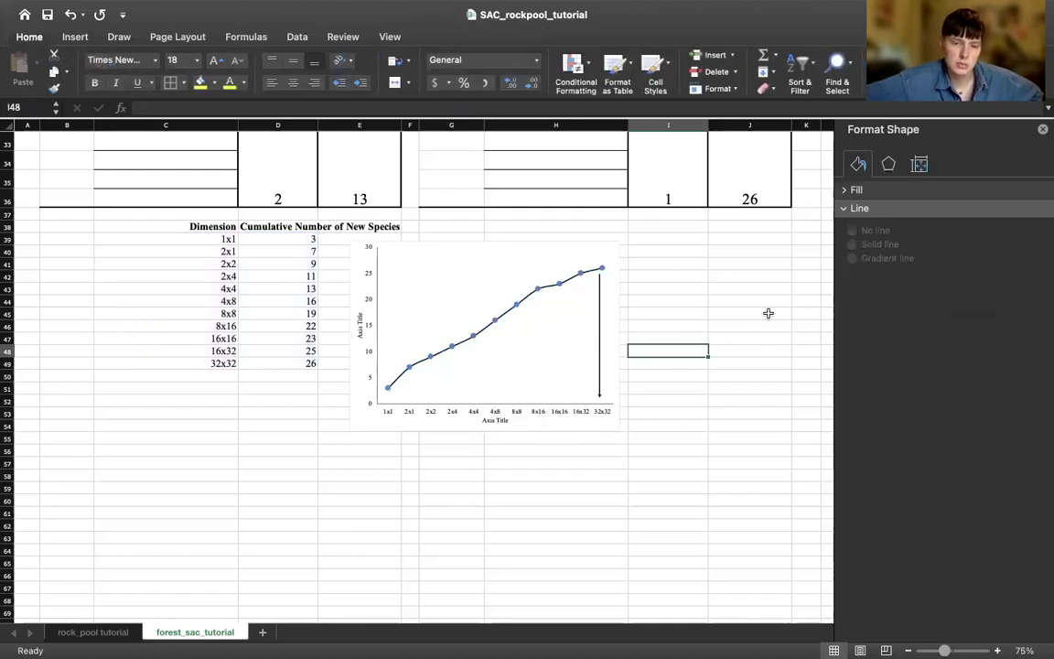
pyautogui.click(516, 305)
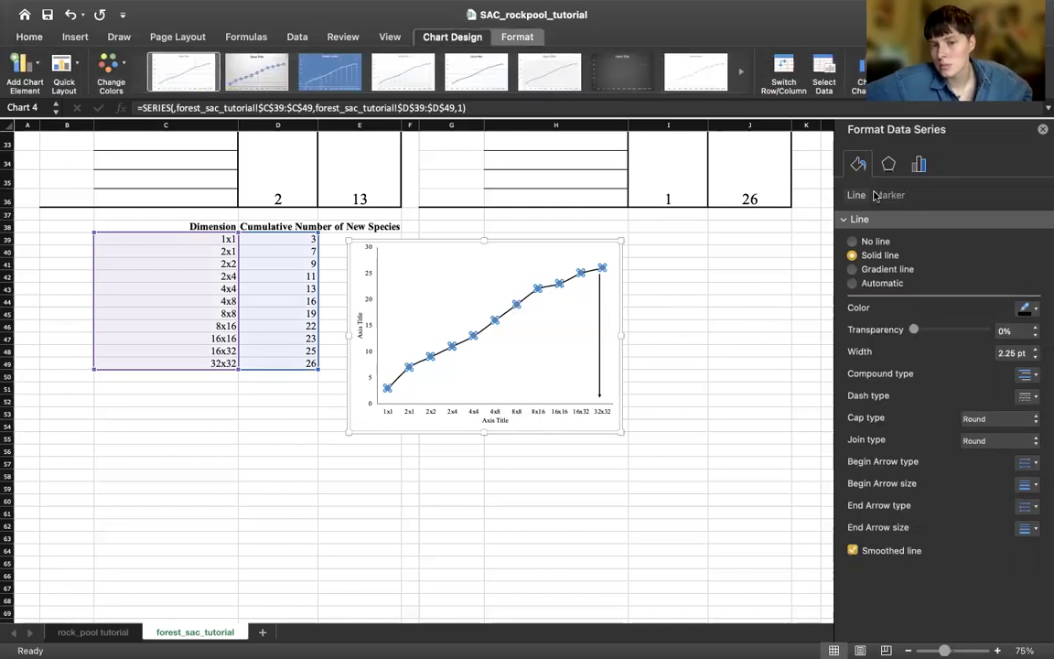
pyautogui.click(699, 337)
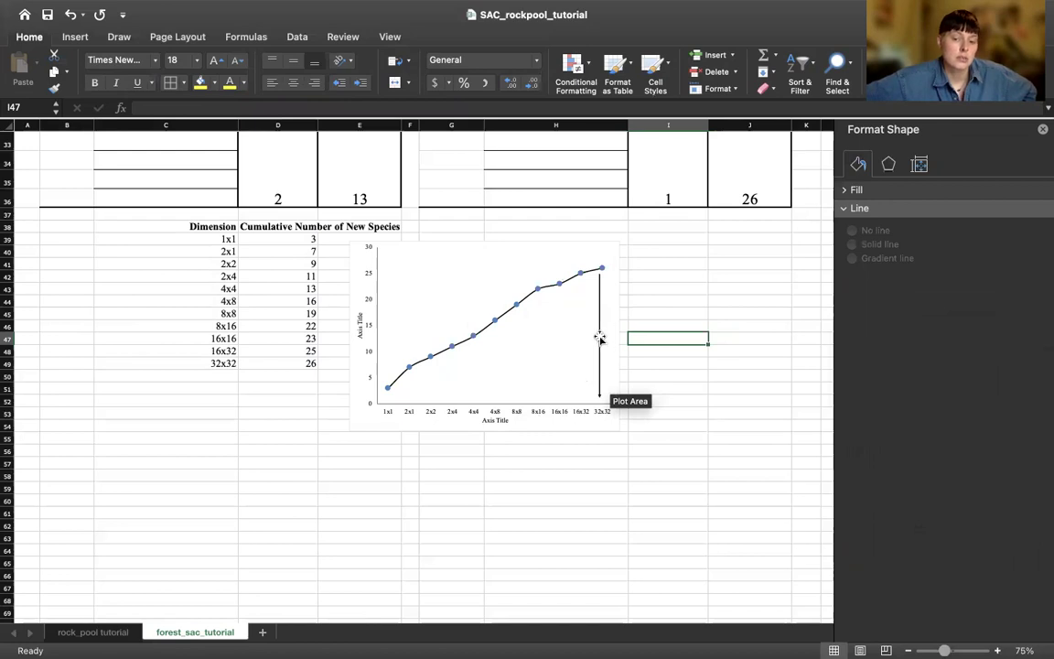
# Select the vertical sample-size arrow to show its Format Shape line options
pyautogui.click(599, 339)
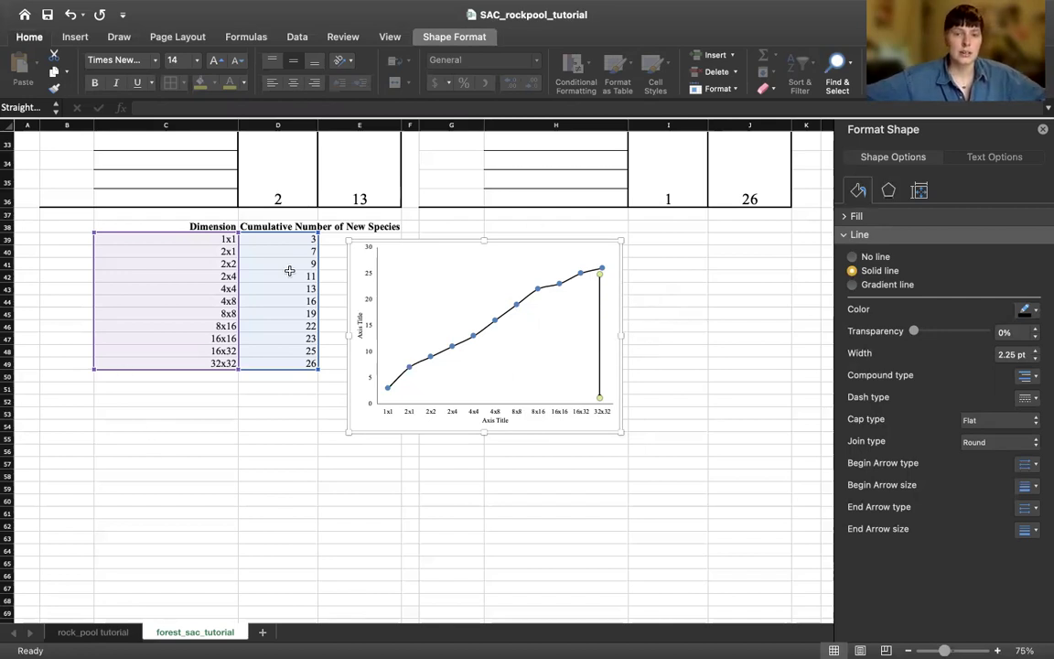
pyautogui.moveTo(621, 8)
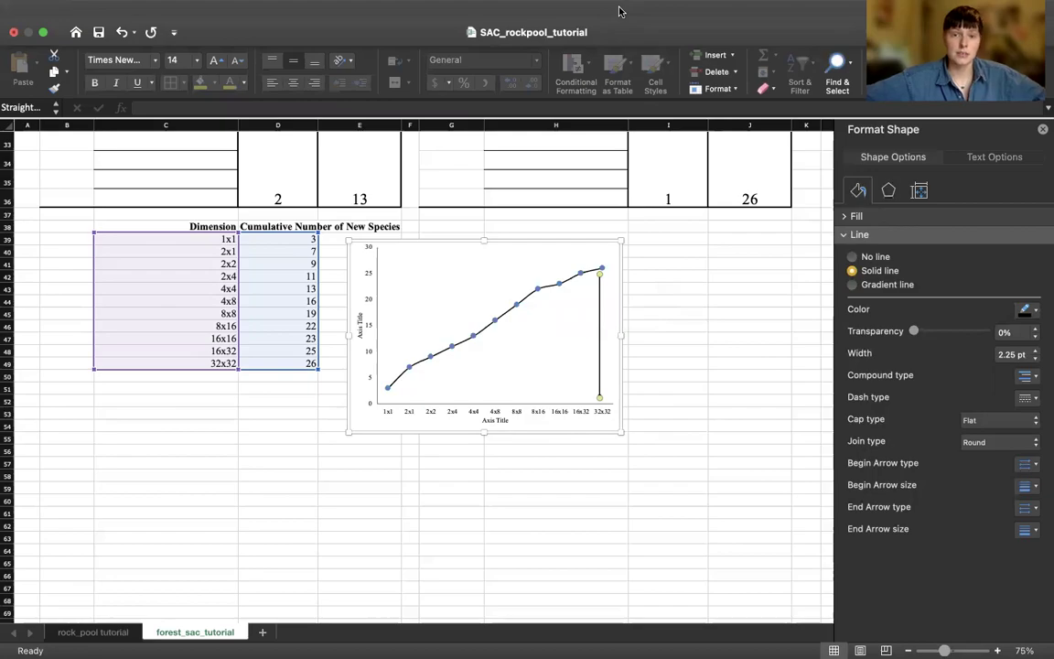